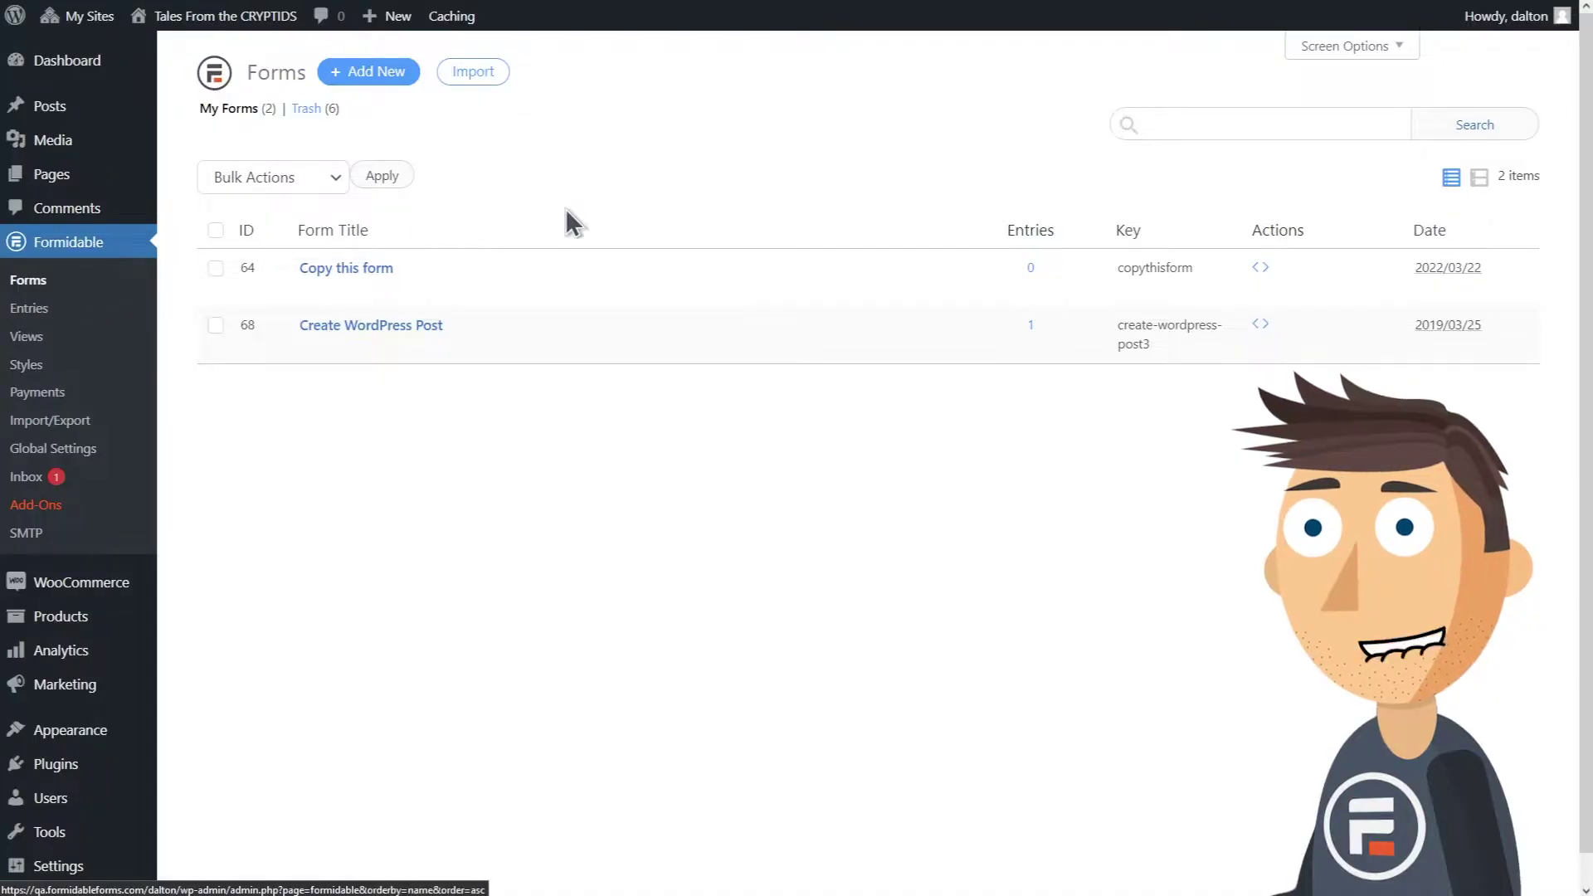
Create a new form from the Recipe Catalog template in Health and Wellness.
left_click(369, 71)
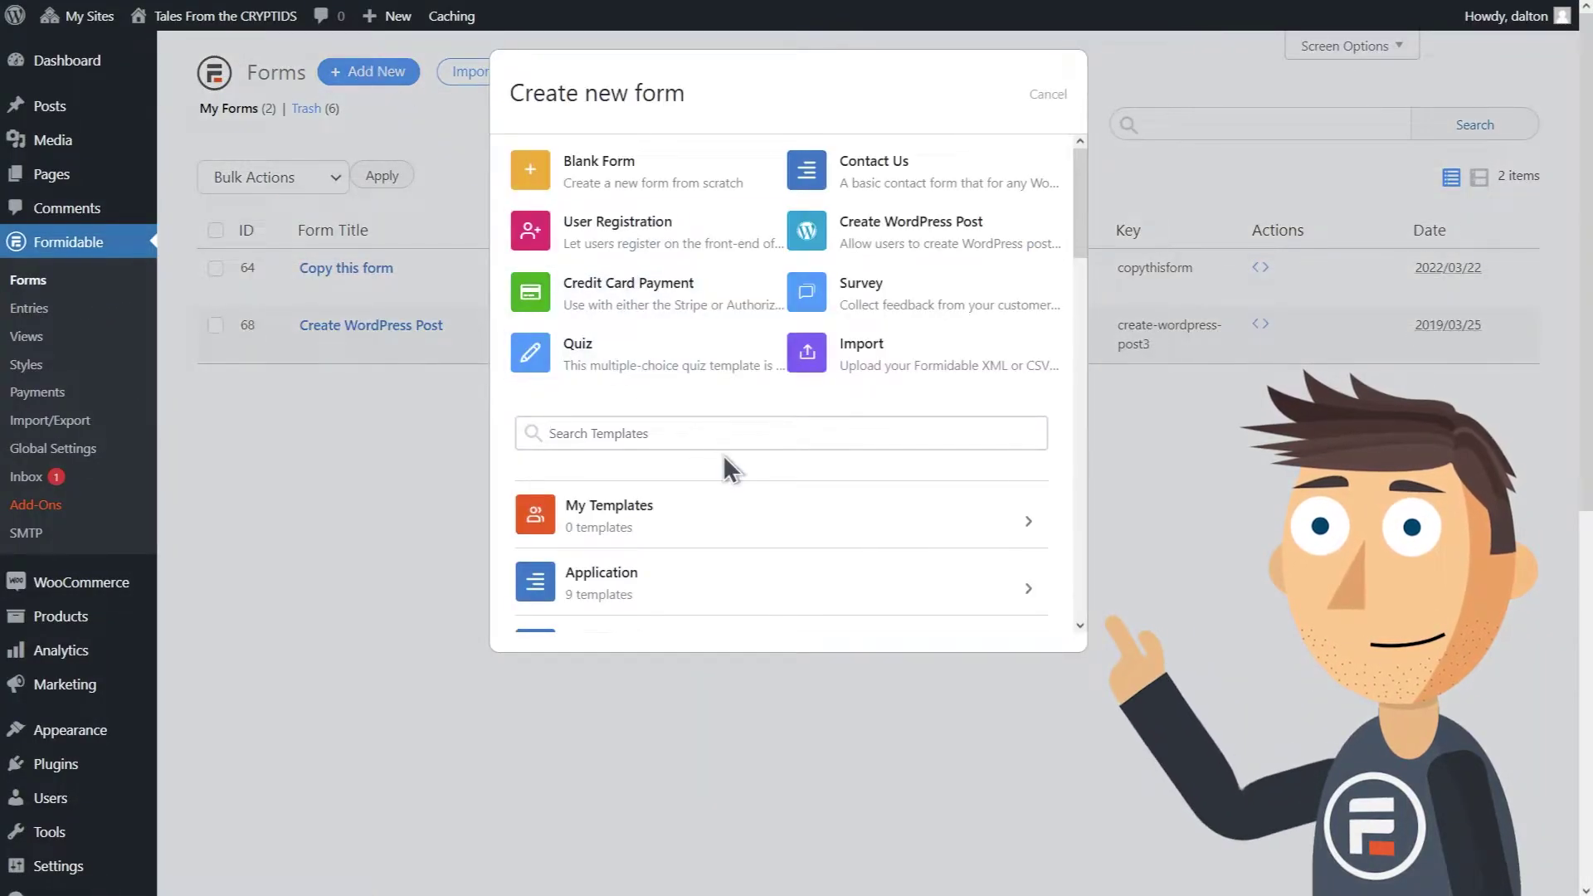
type("red")
type("ip")
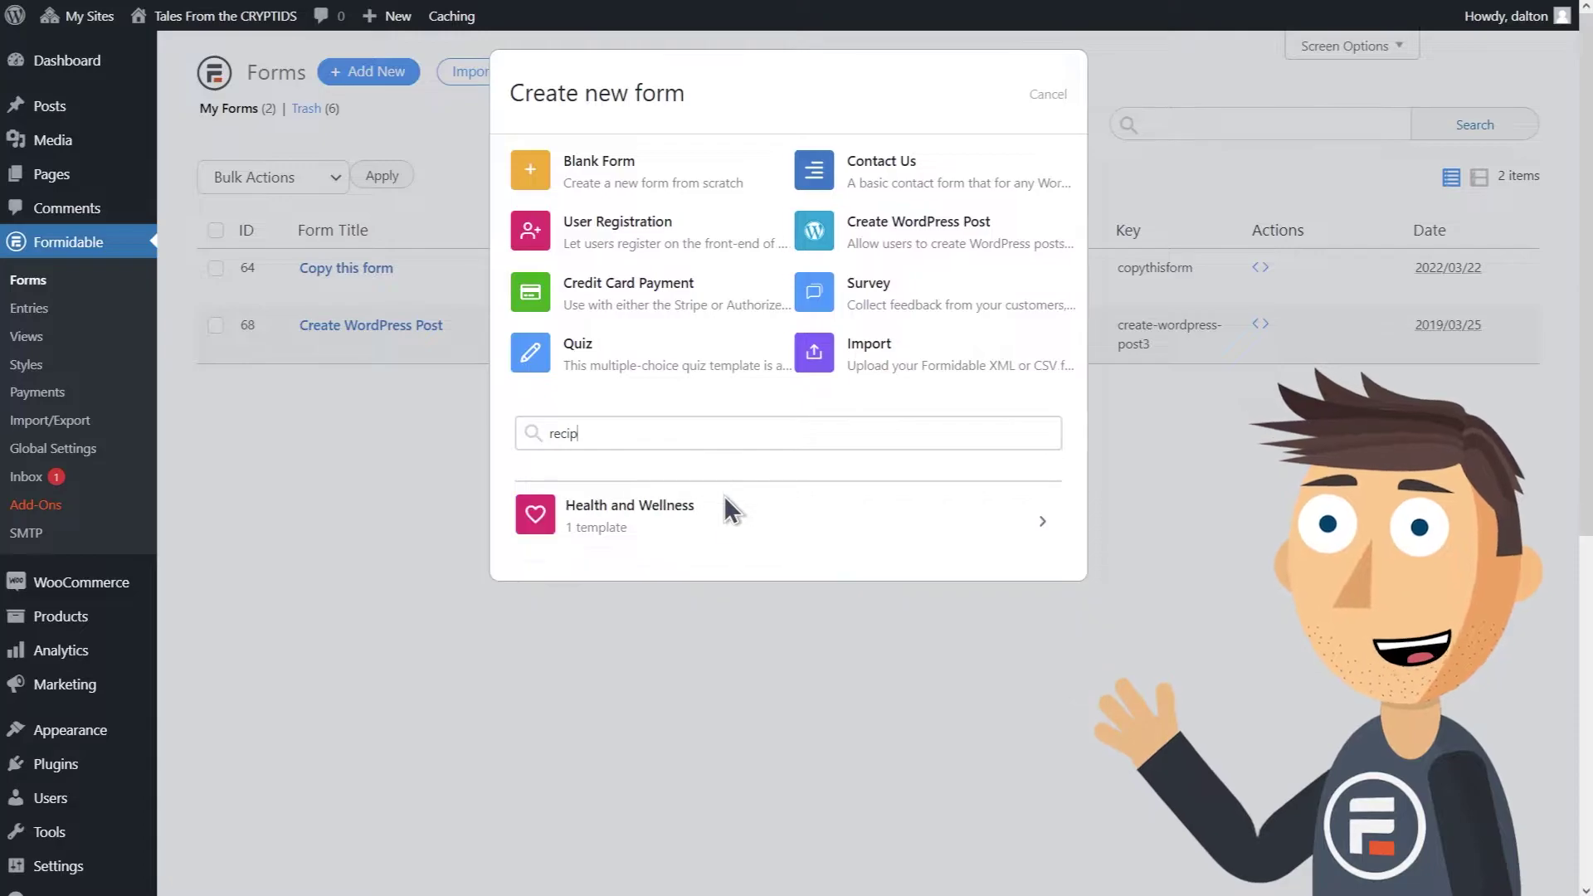
left_click(723, 519)
left_click(1025, 572)
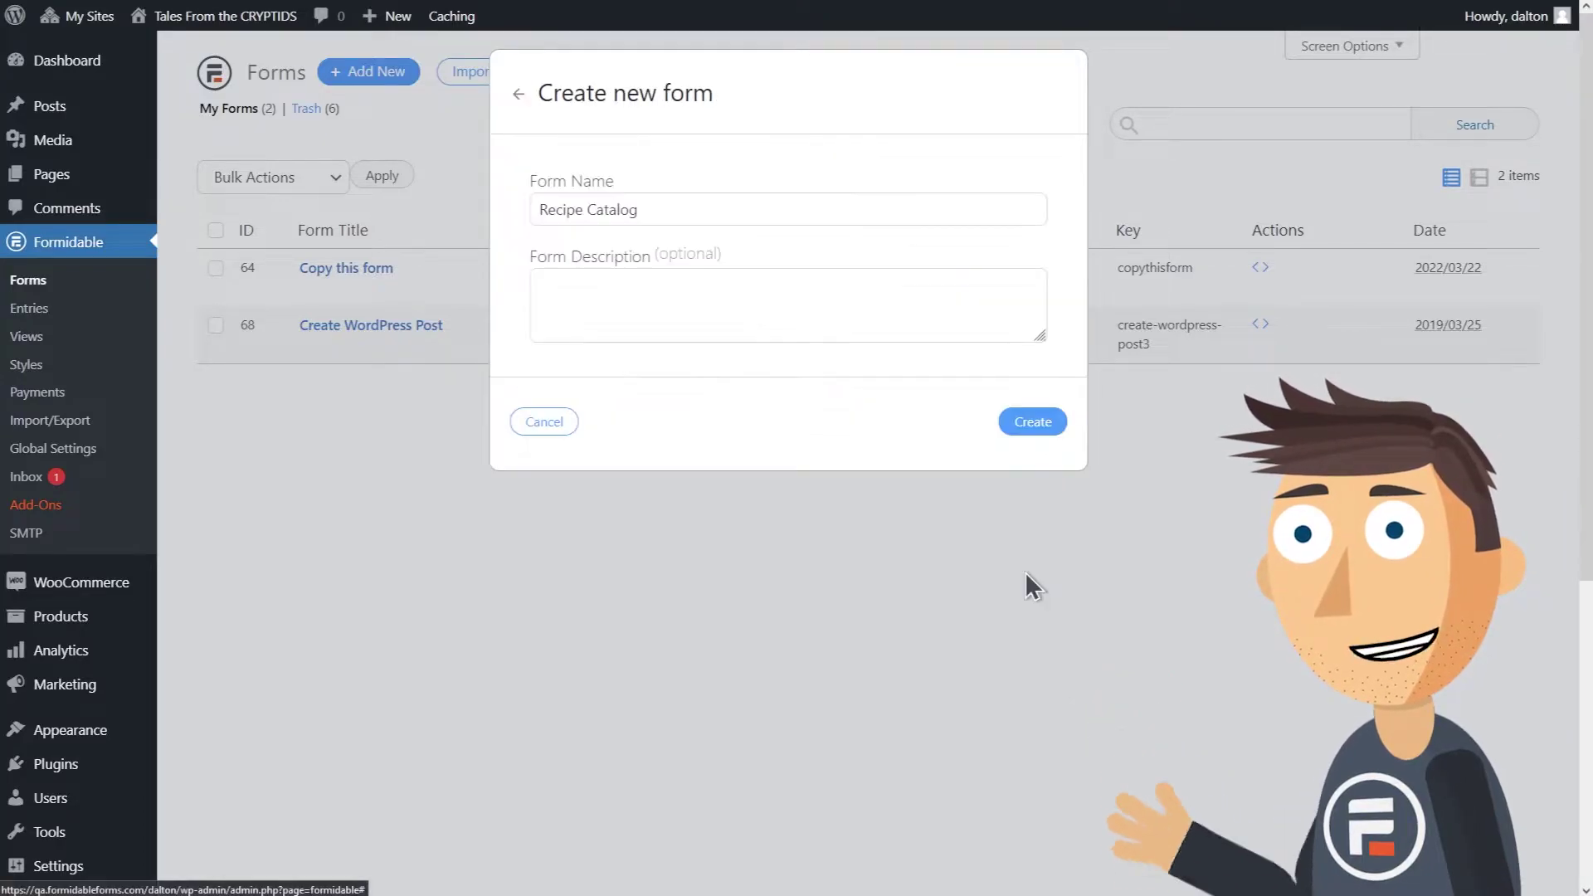
left_click(1009, 425)
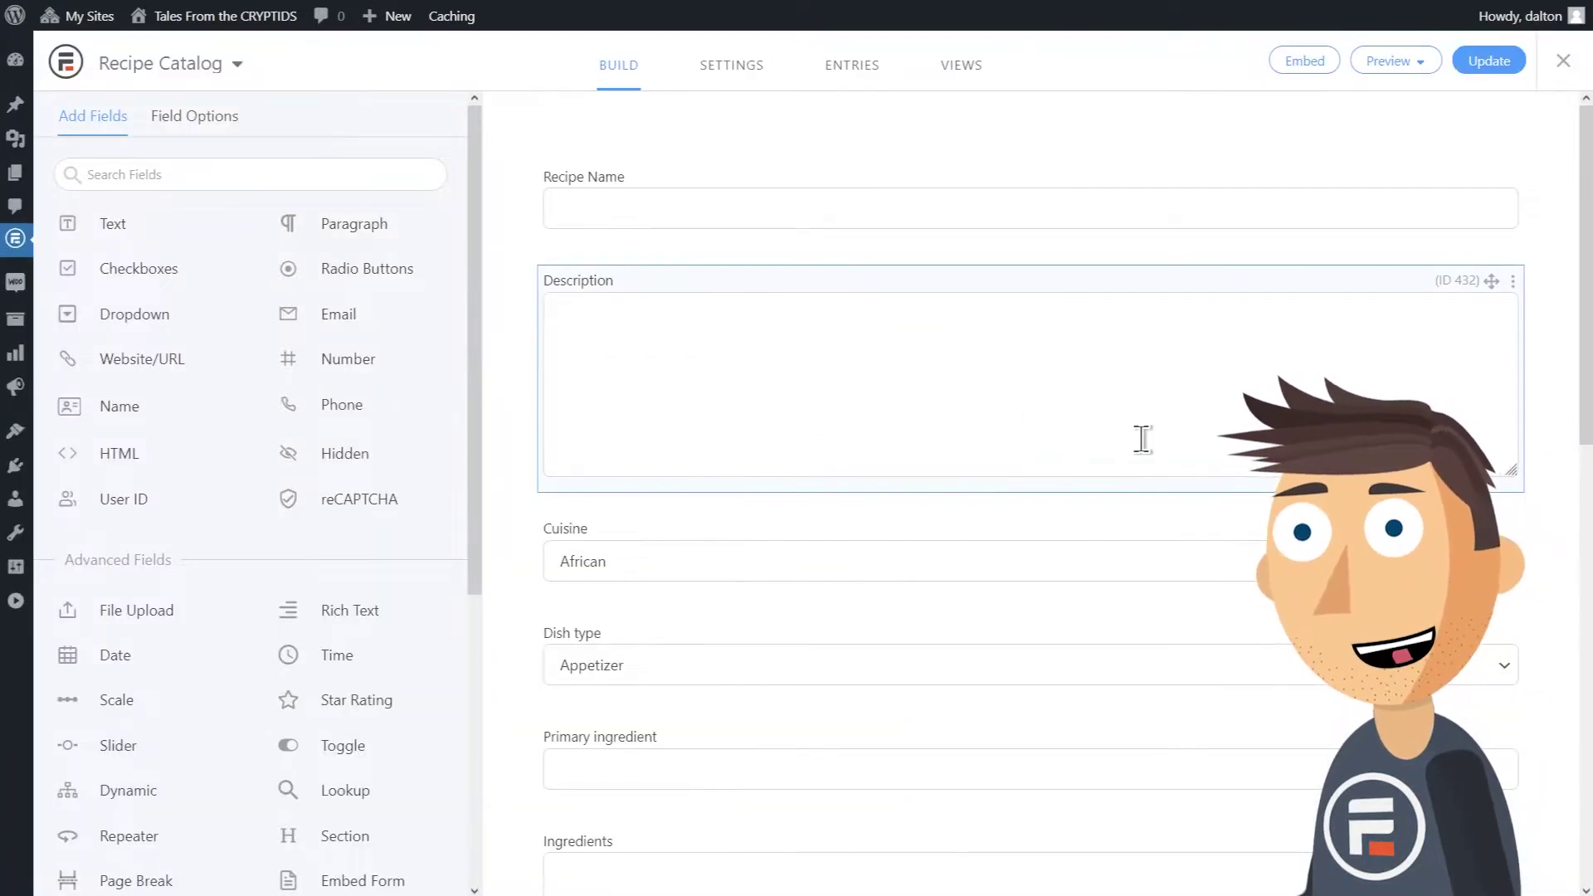
Relabel the Description field as 'Description (NO LIFE STORIES!!!)'.
scroll(1188, 441, "down", 6)
scroll(1190, 444, "down", 6)
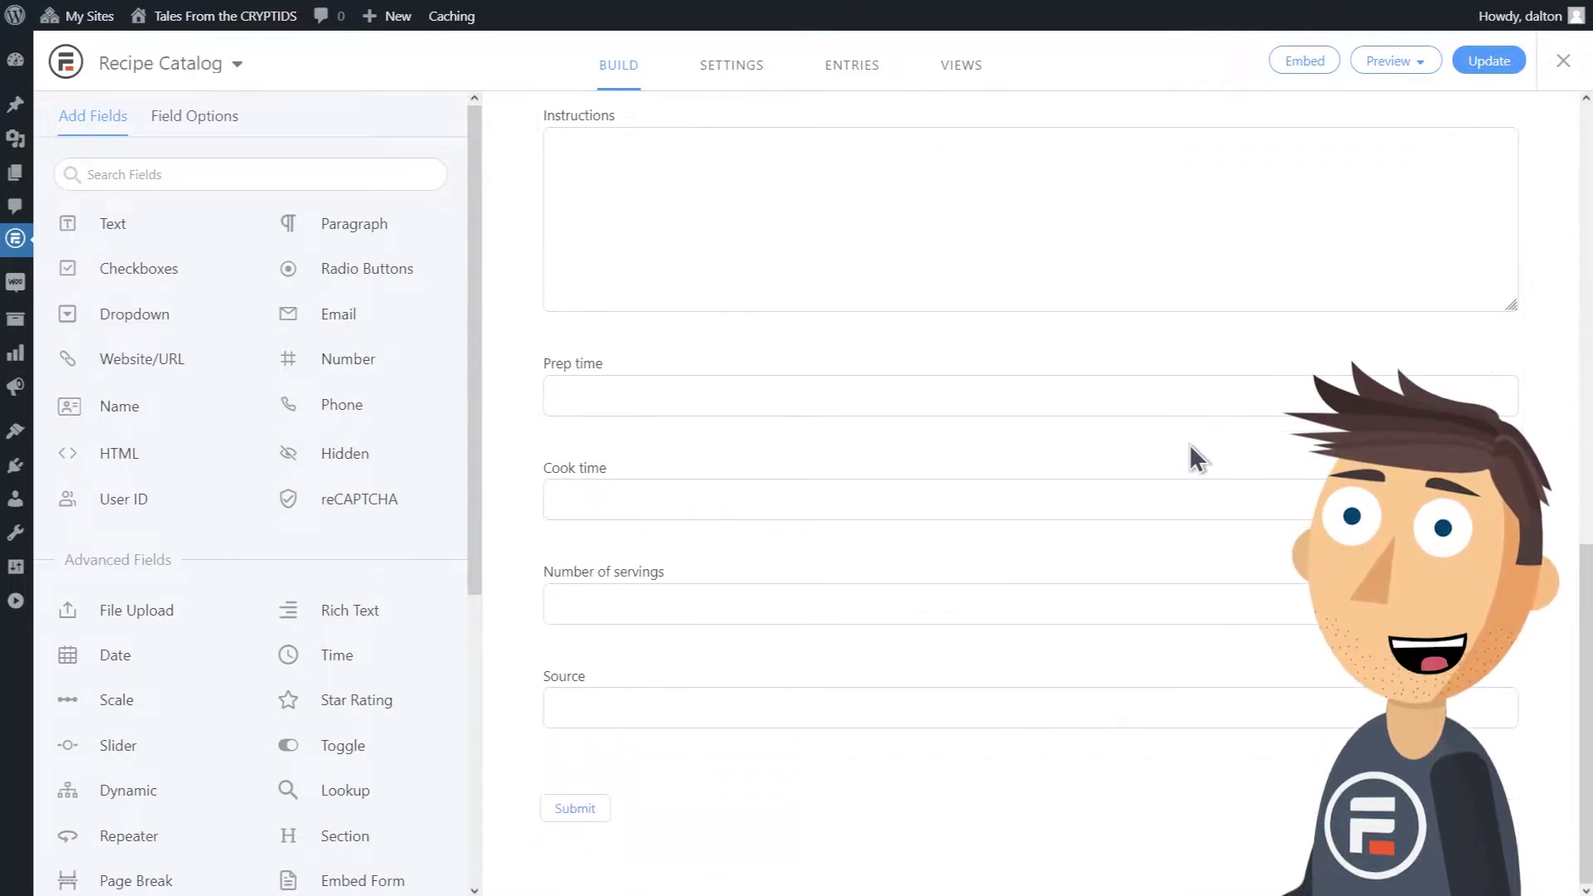
scroll(1158, 572, "up", 12)
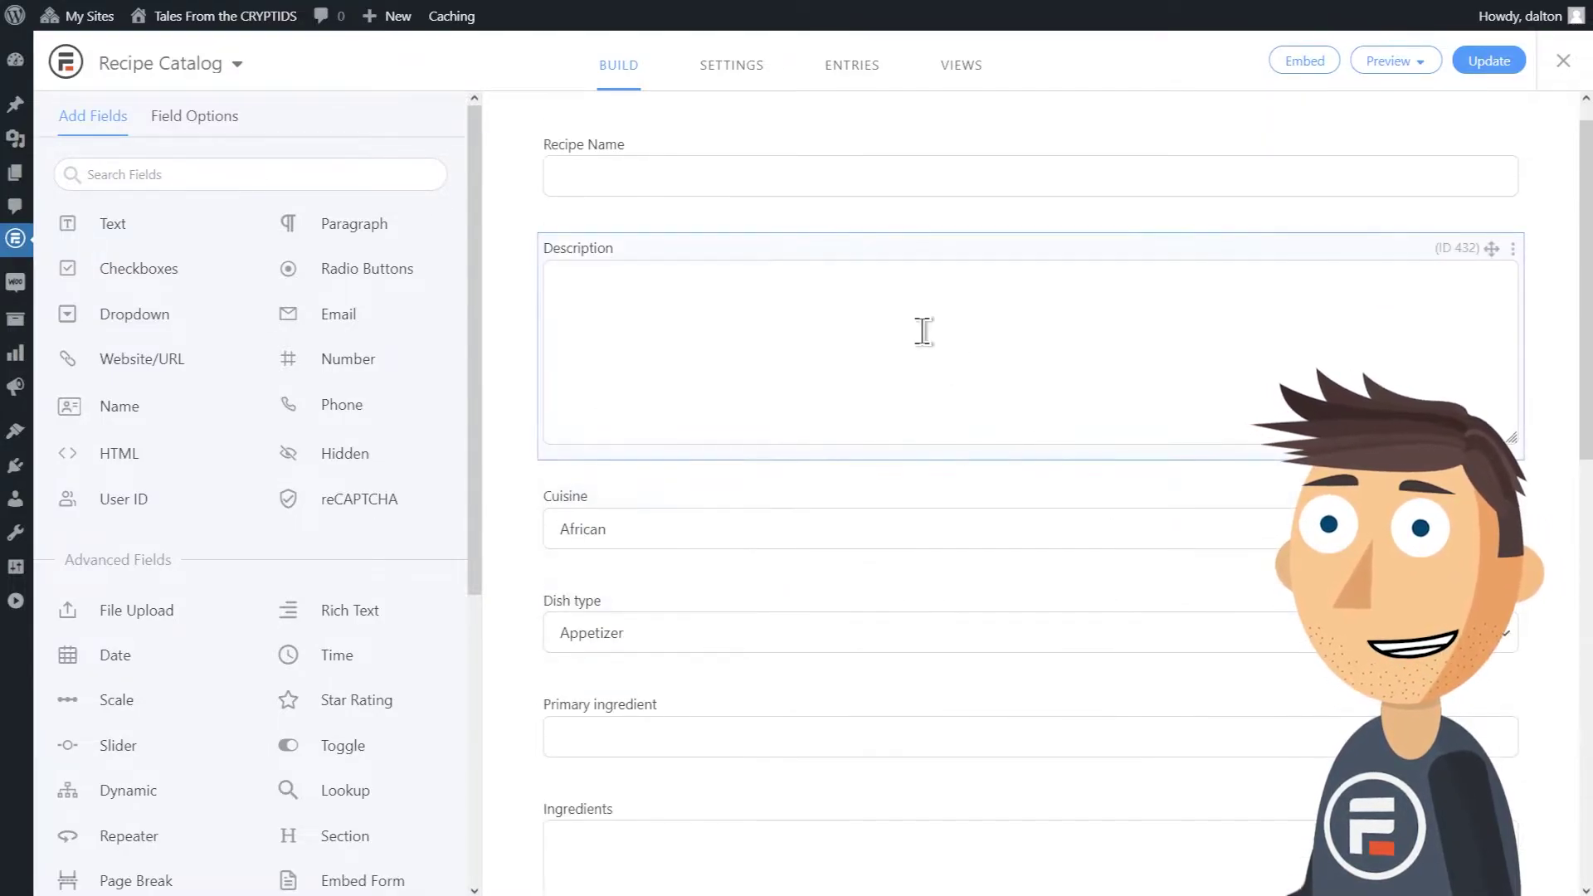
left_click(922, 330)
left_click(314, 233)
type("(NO LIFE ST")
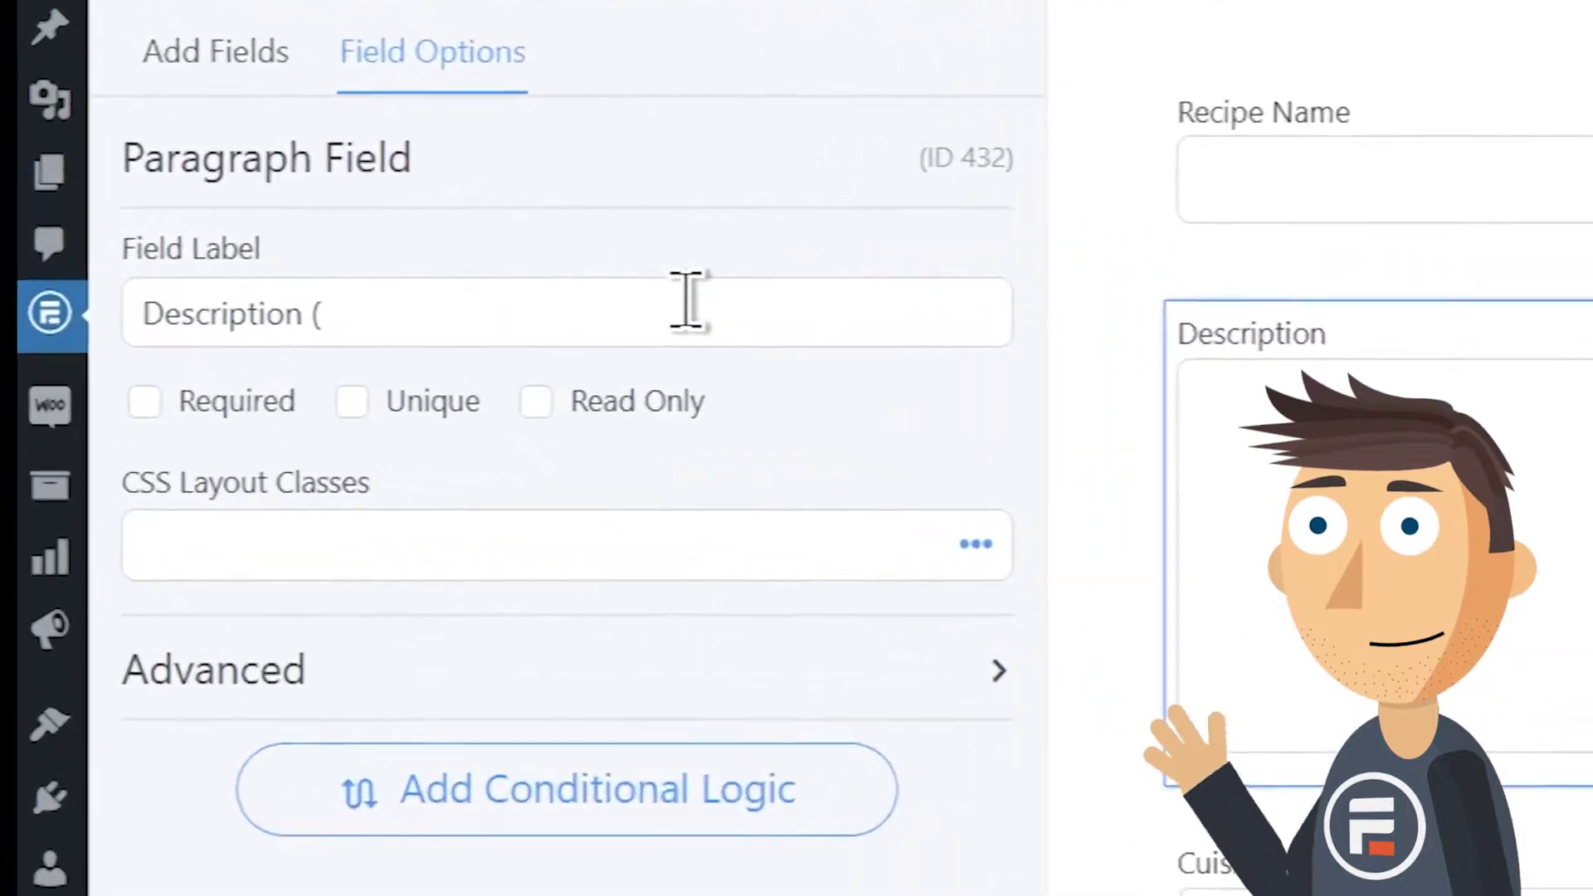
type("ORIES!!!")
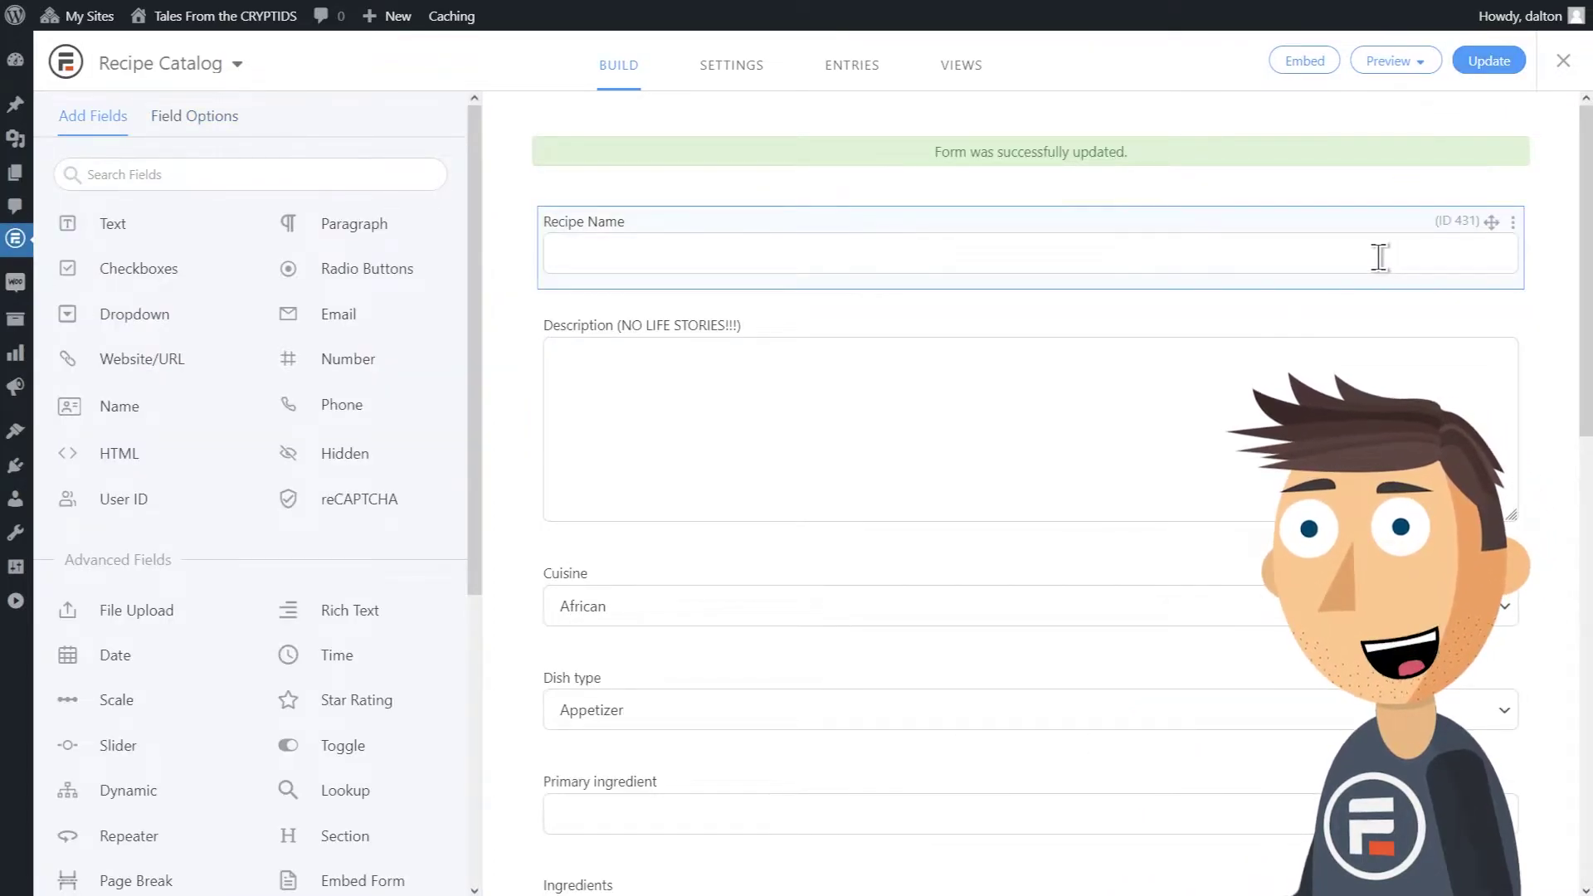
Create a new Grid view named Recipe Catalog Grid for this form.
left_click(956, 73)
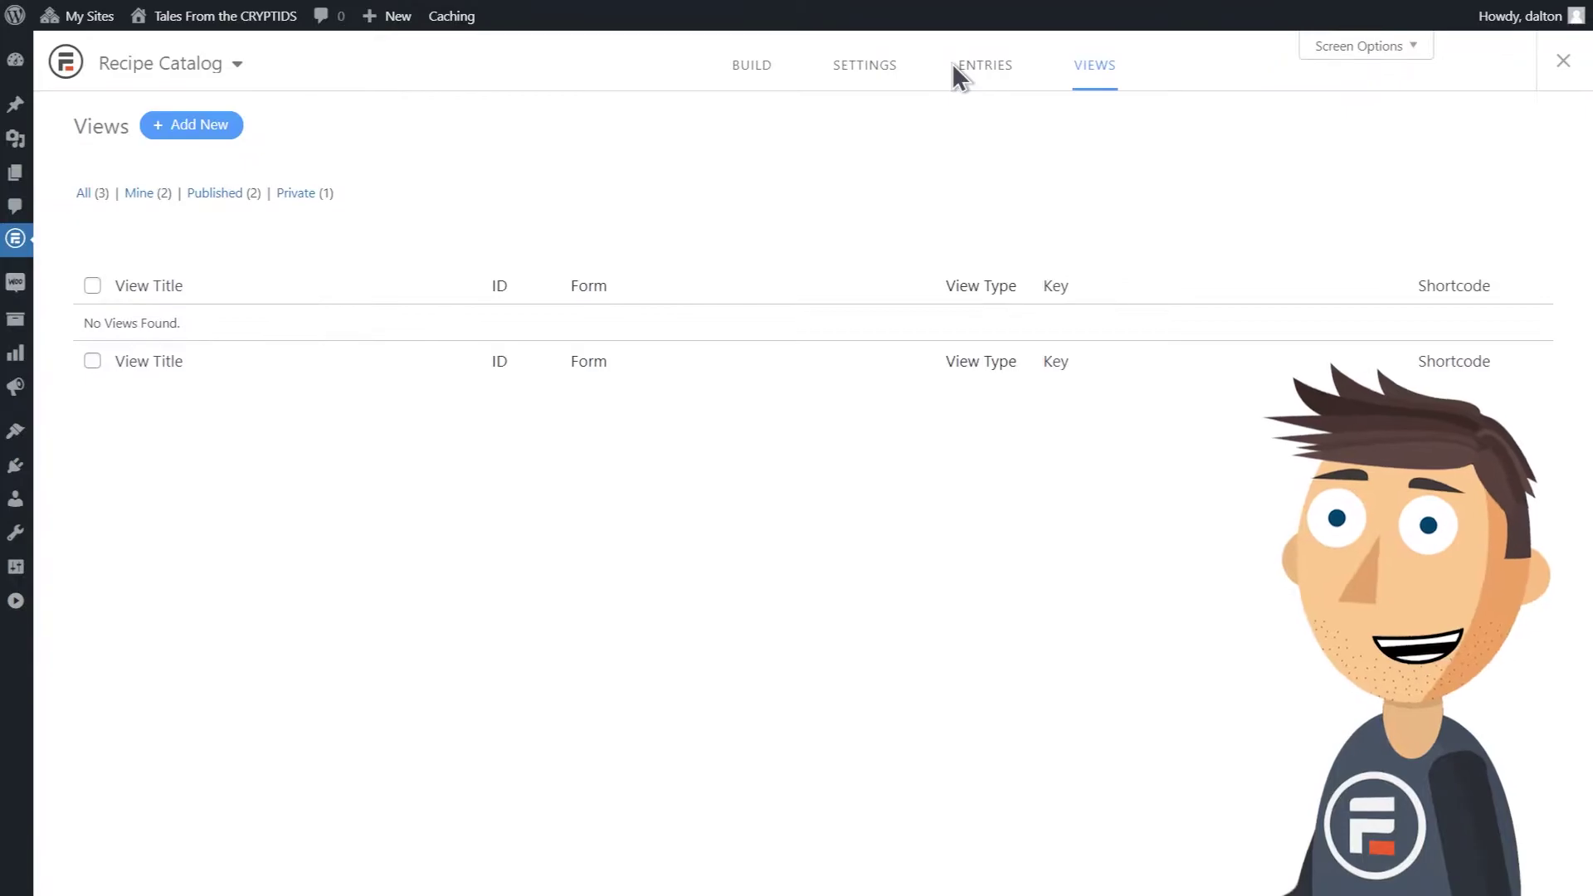
left_click(192, 125)
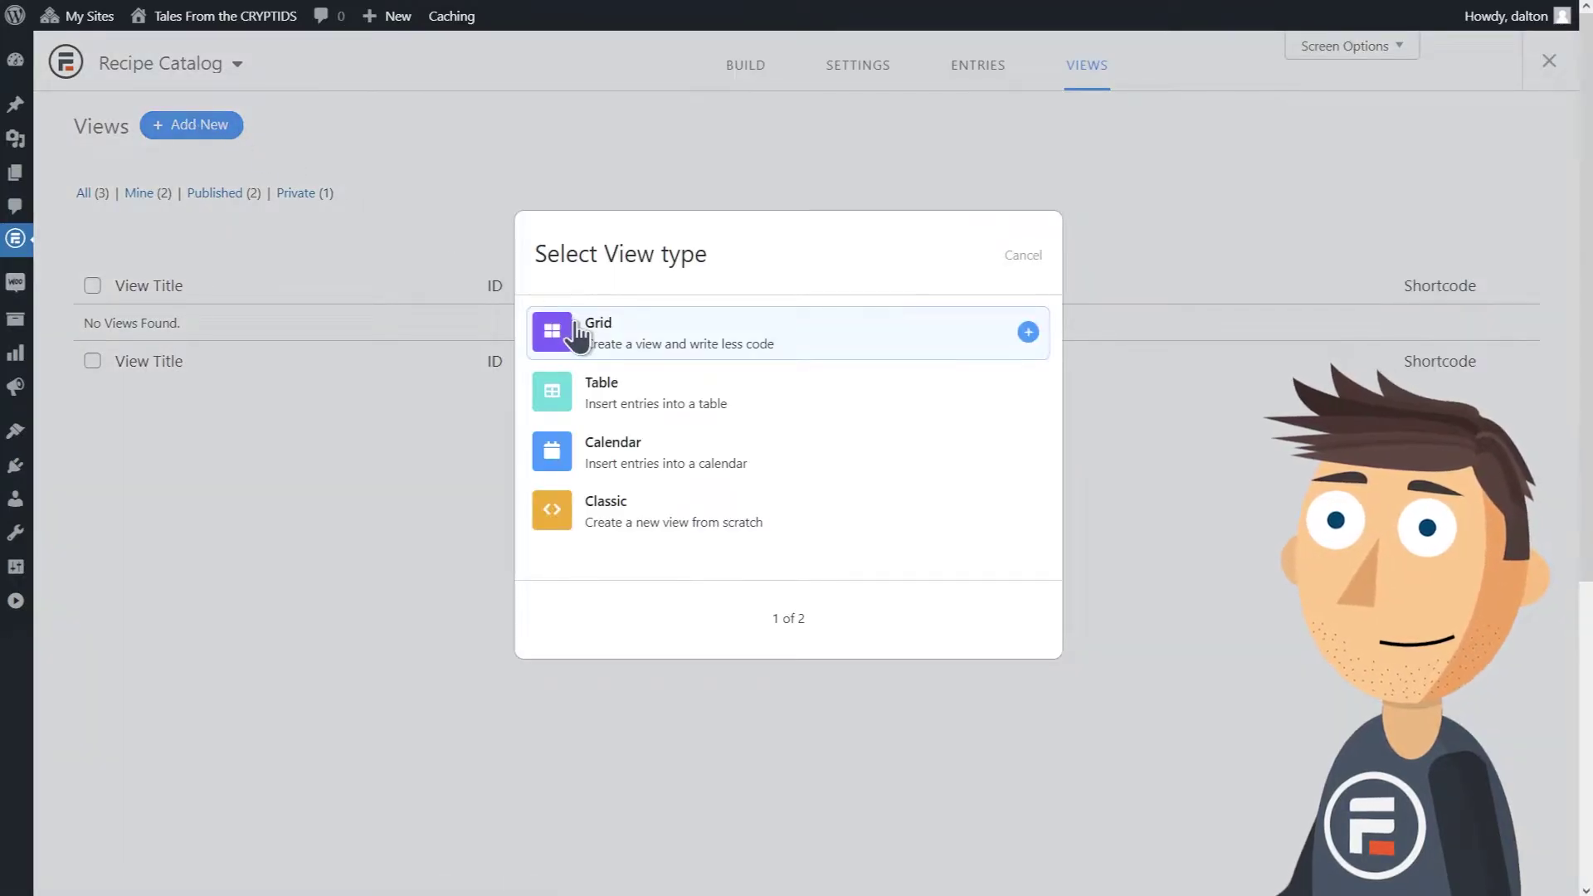
left_click(1027, 332)
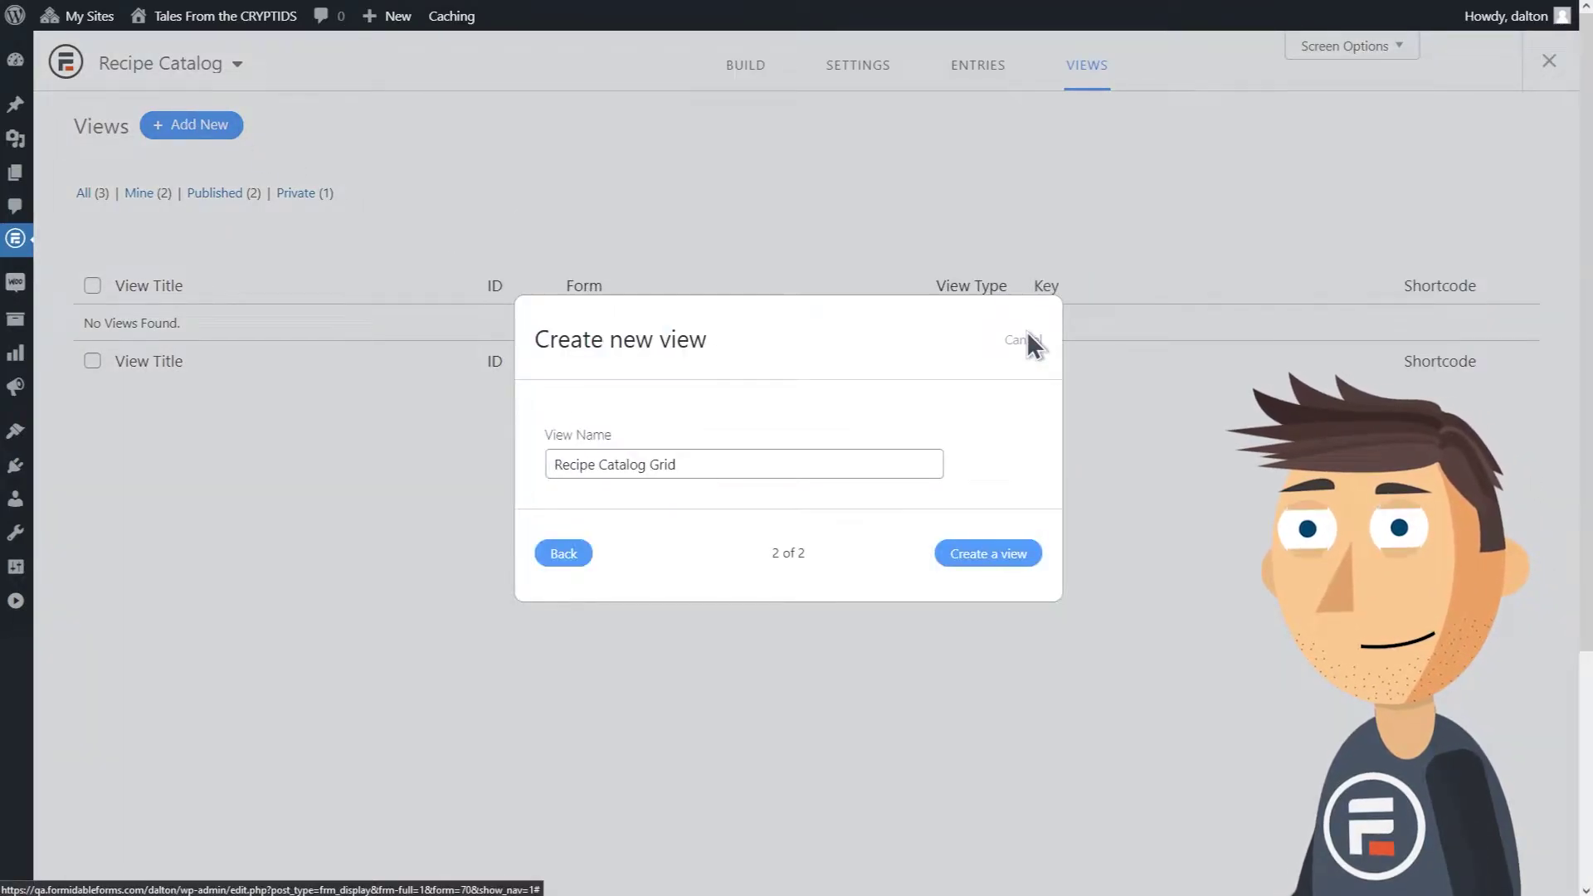
left_click(995, 557)
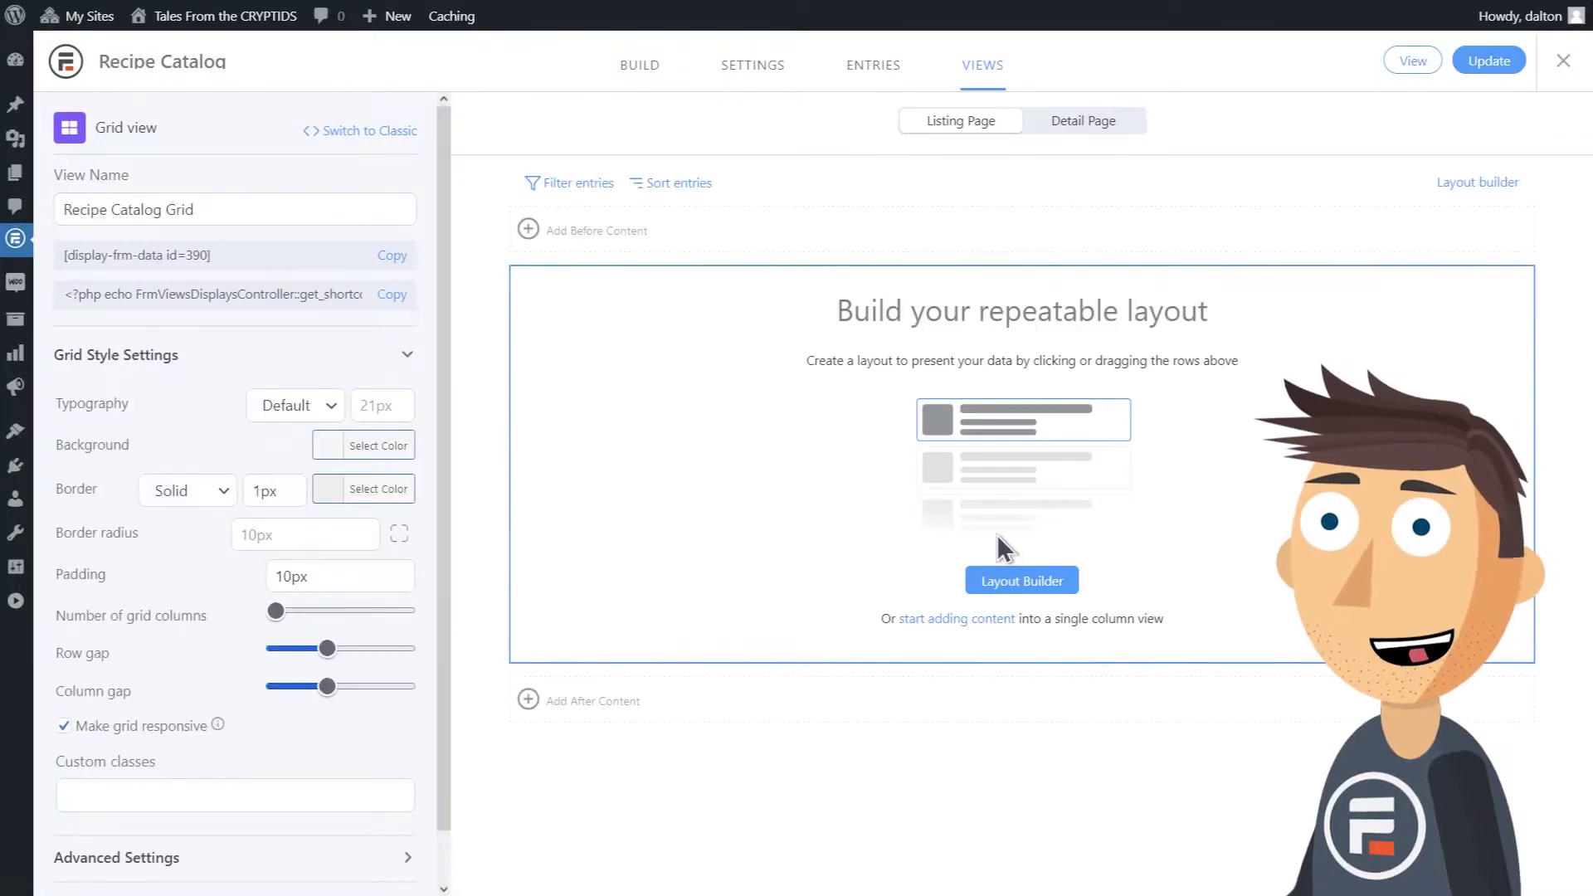
Build and save a layout with rows of 1, 2, 3, 3 and 1 columns.
left_click(1014, 584)
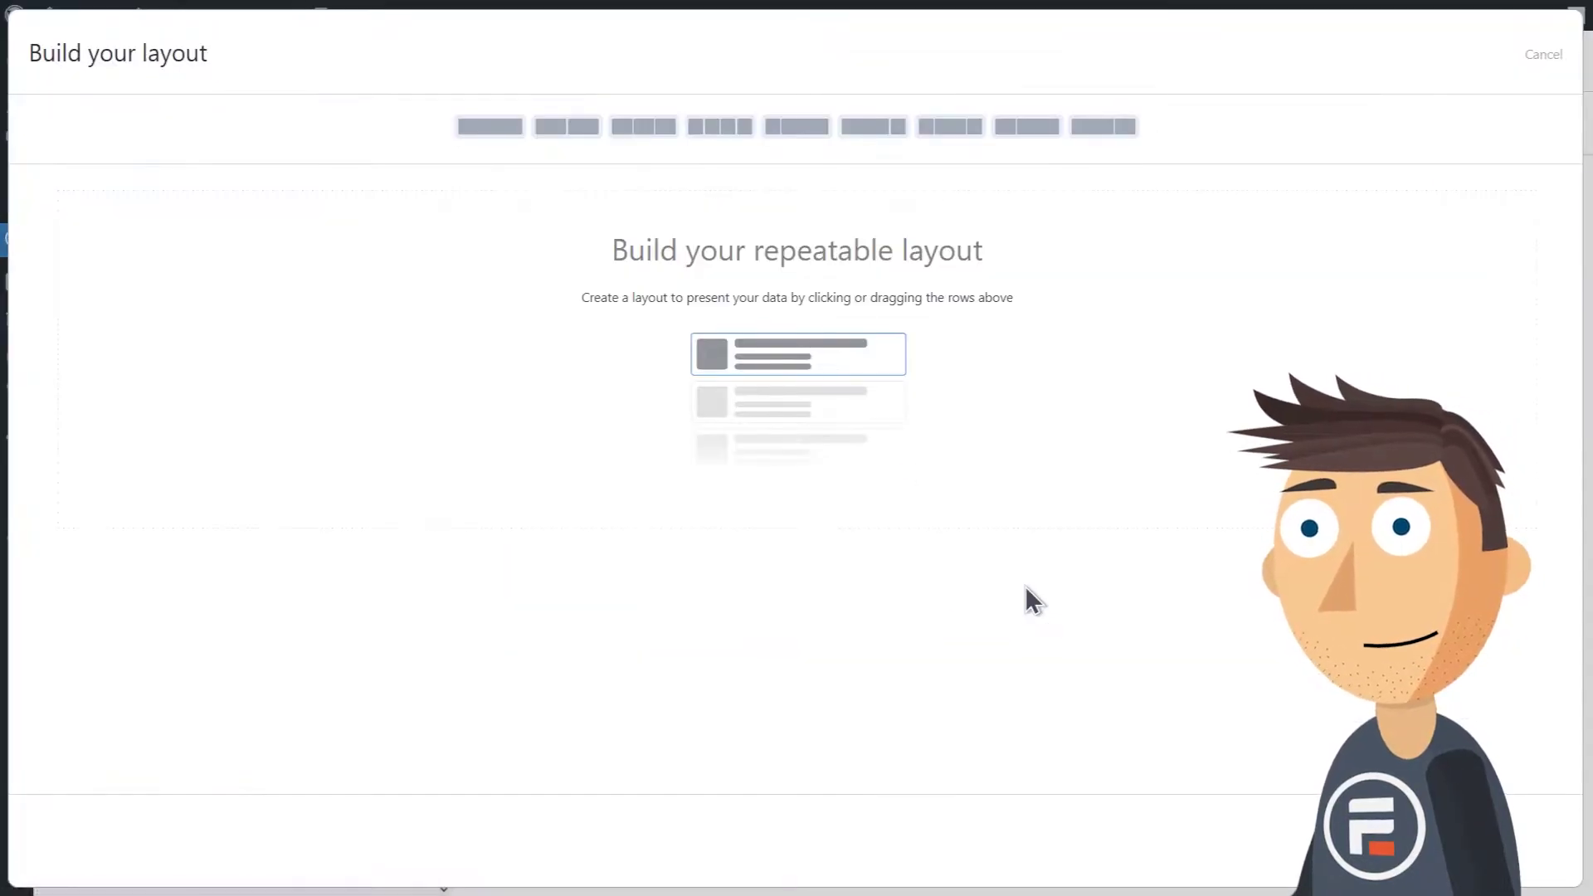
left_click(488, 119)
left_click(567, 127)
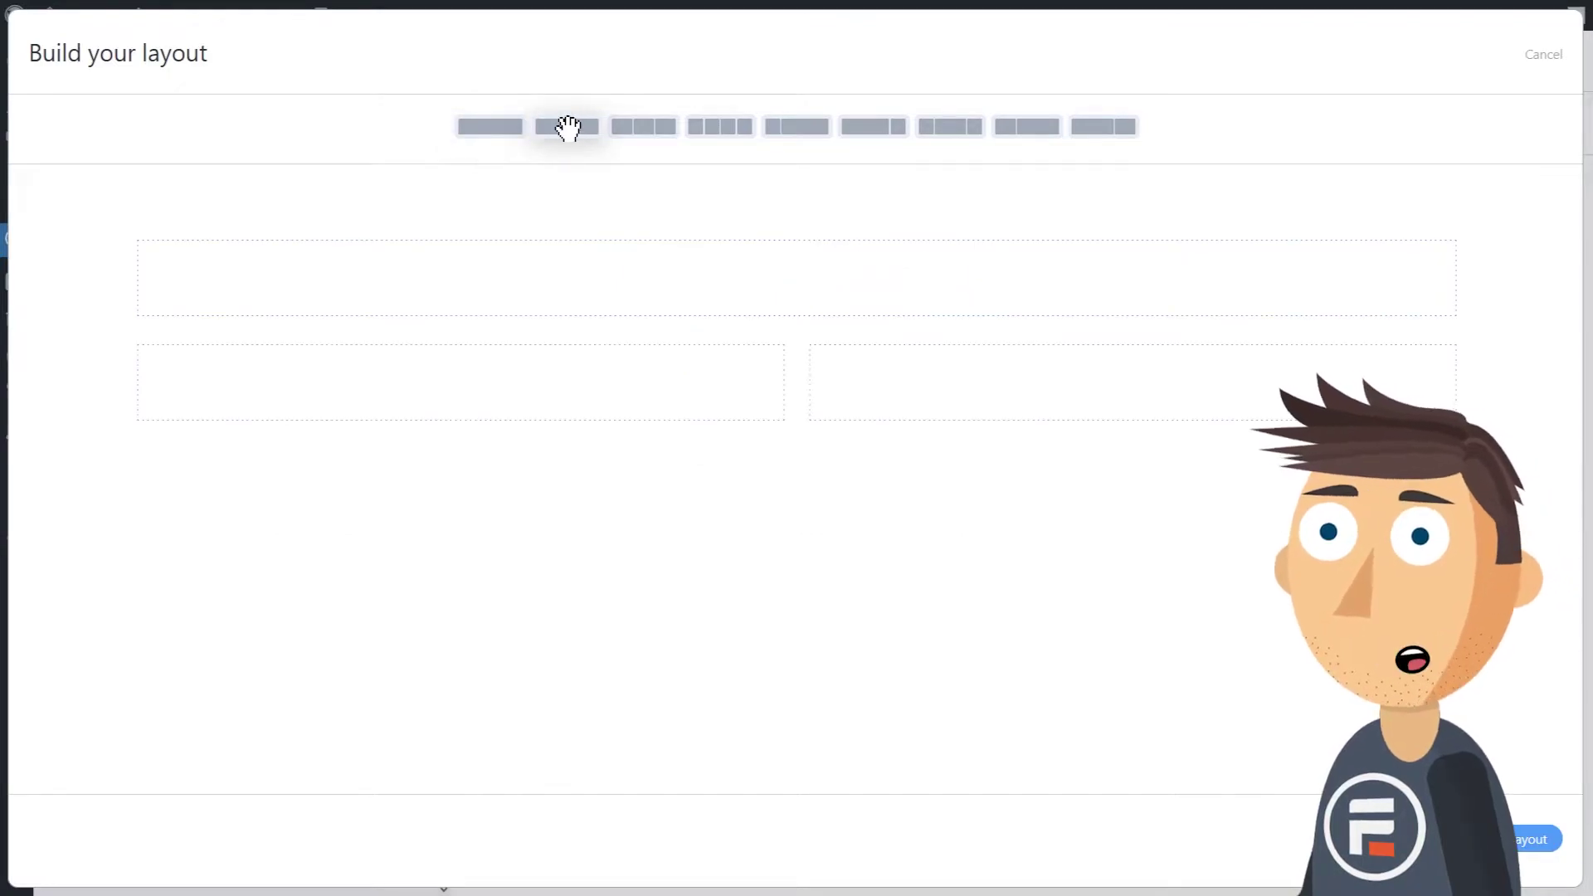
left_click(651, 126)
left_click(651, 127)
left_click(491, 128)
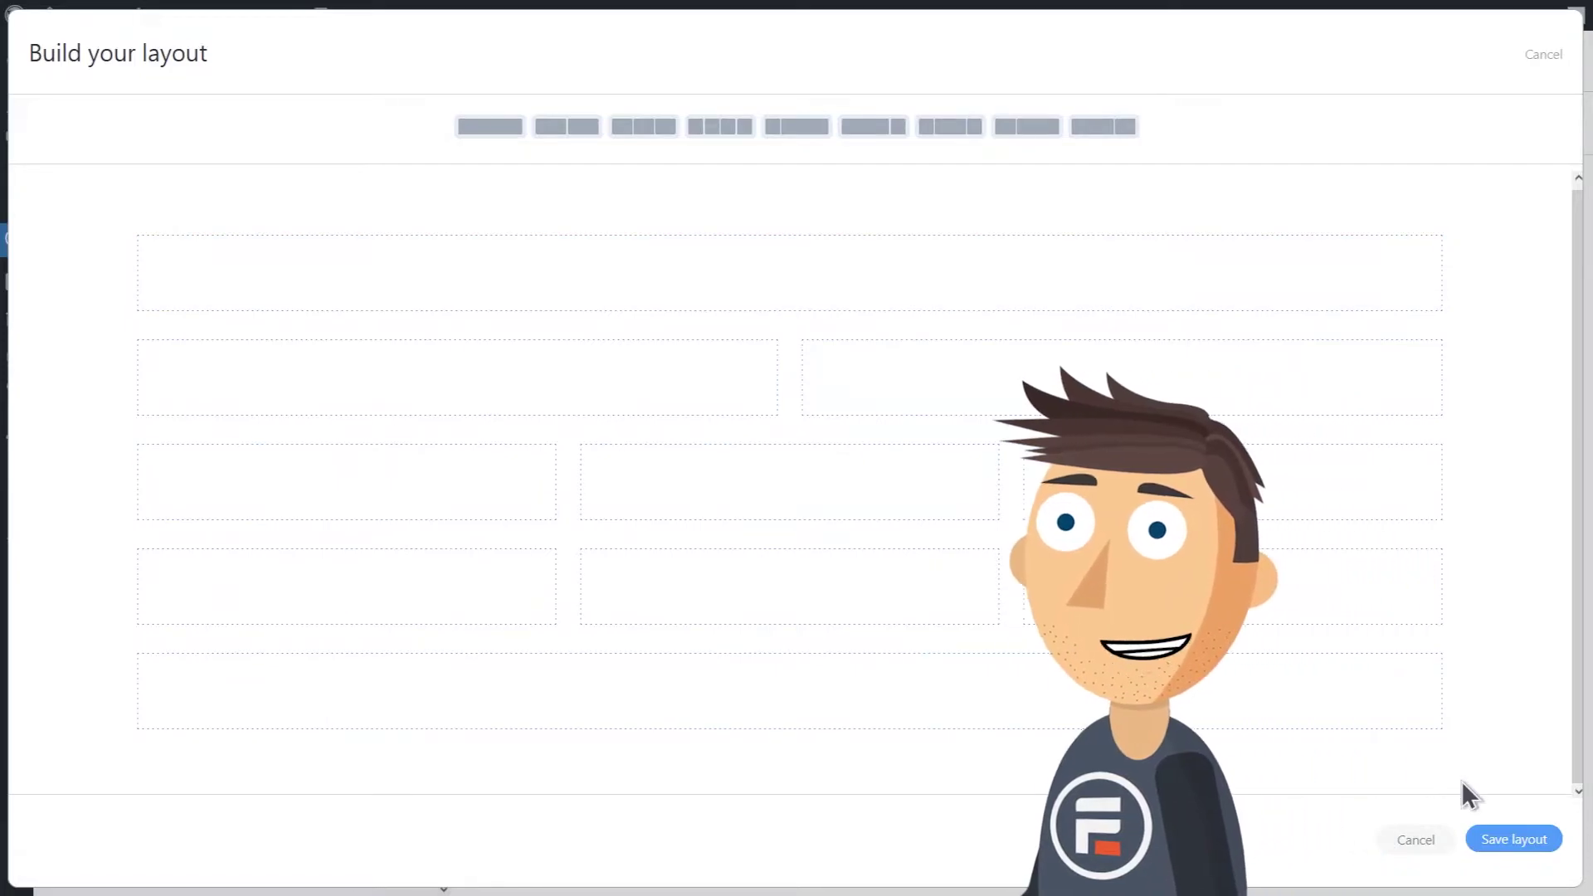
left_click(1514, 839)
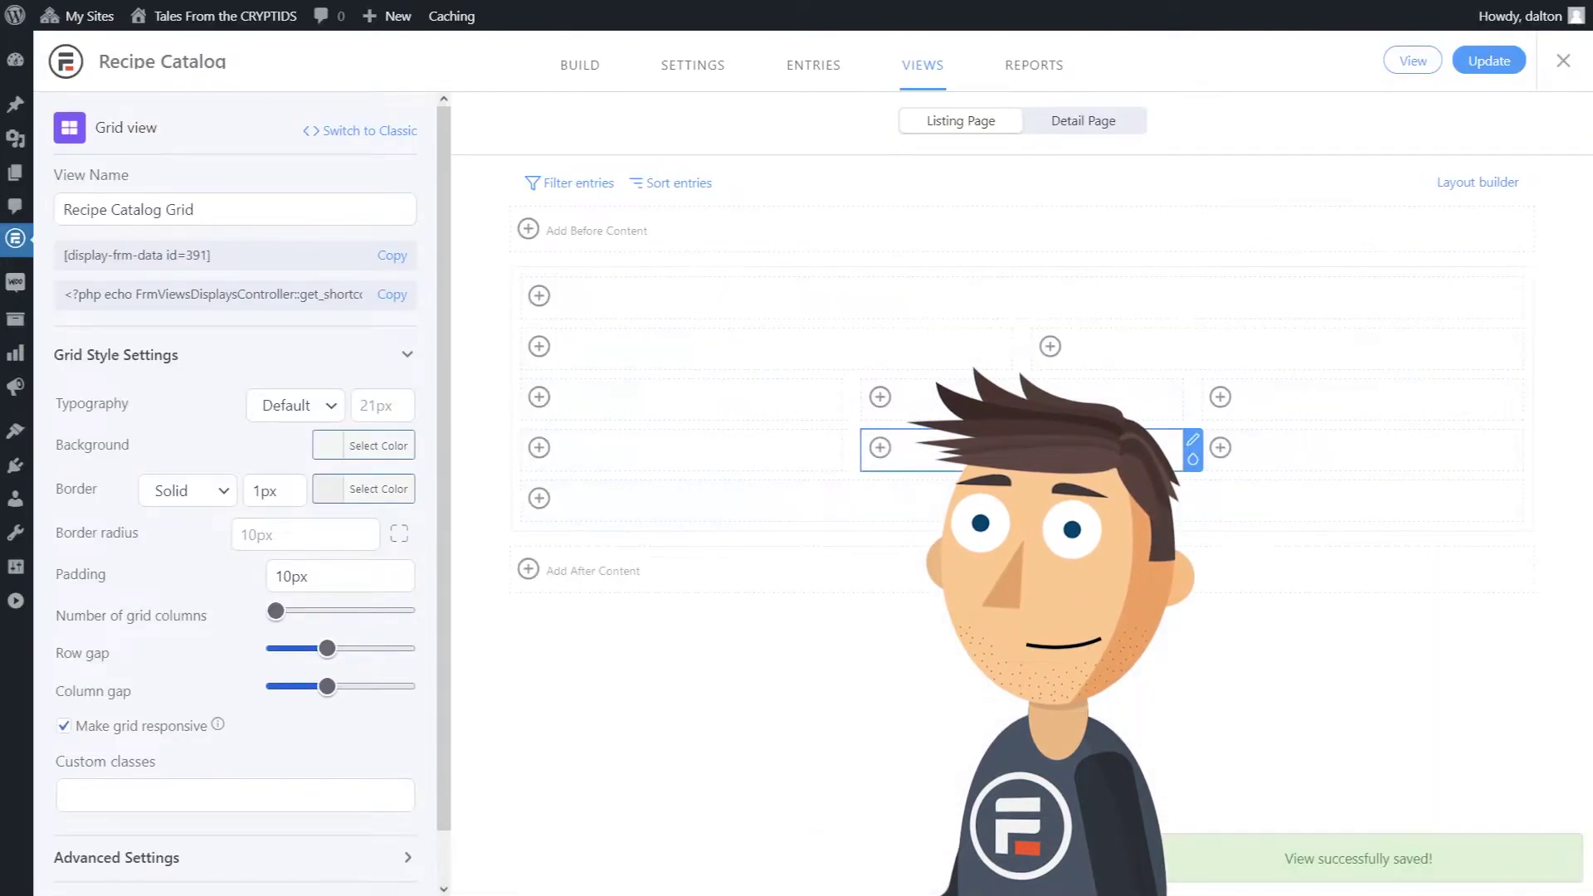
Place Recipe Name on top, Description in row two, and Dish type, Primary ingredient, Ingredients in row three.
left_click(676, 297)
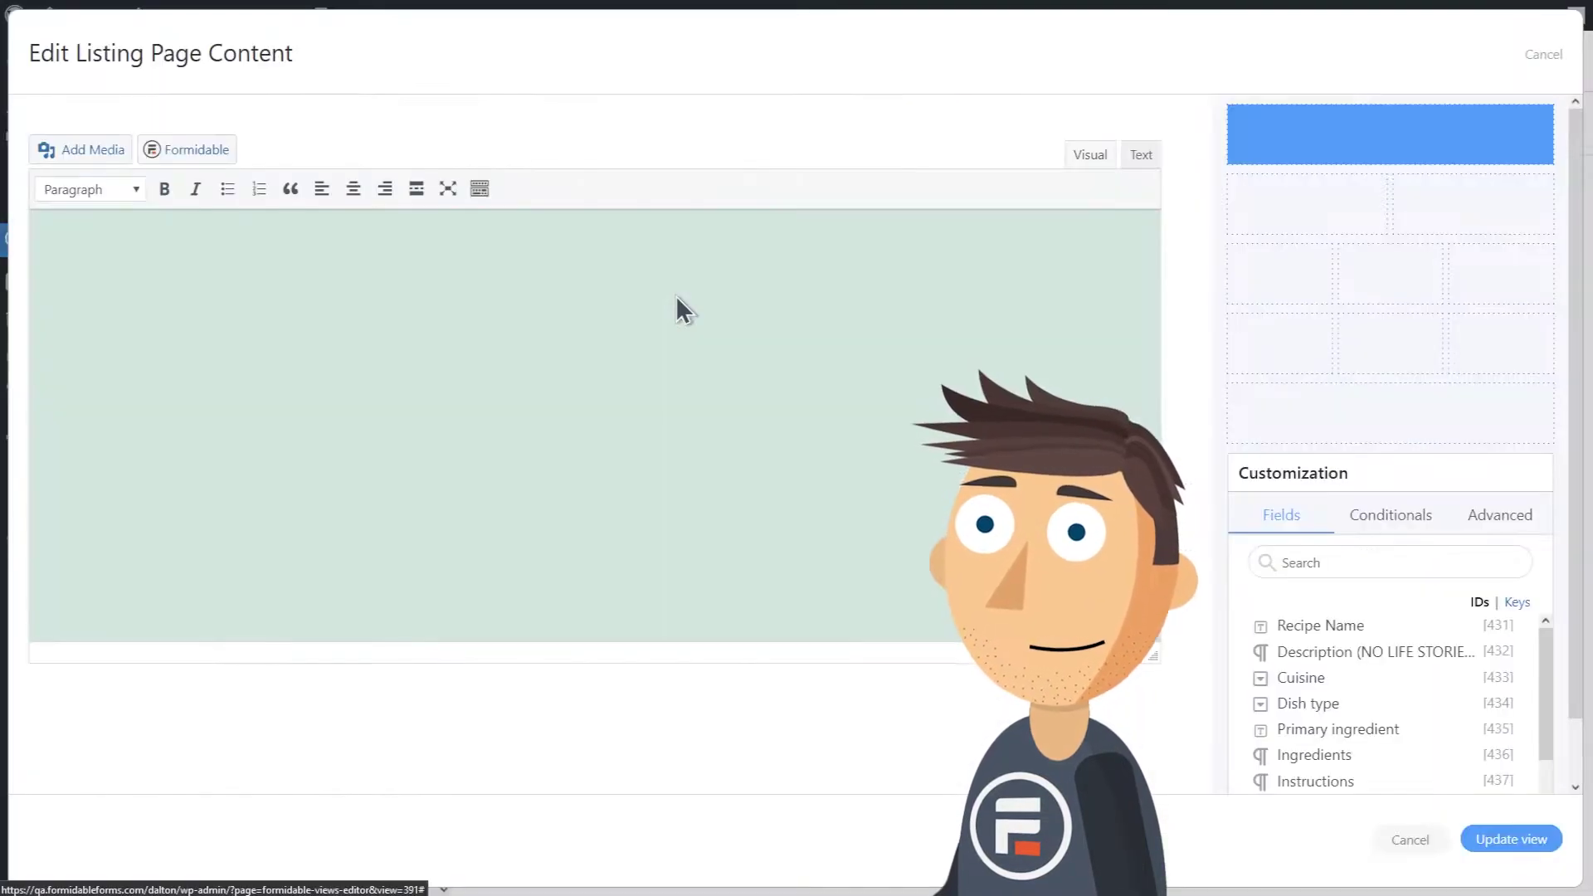
left_click(1295, 626)
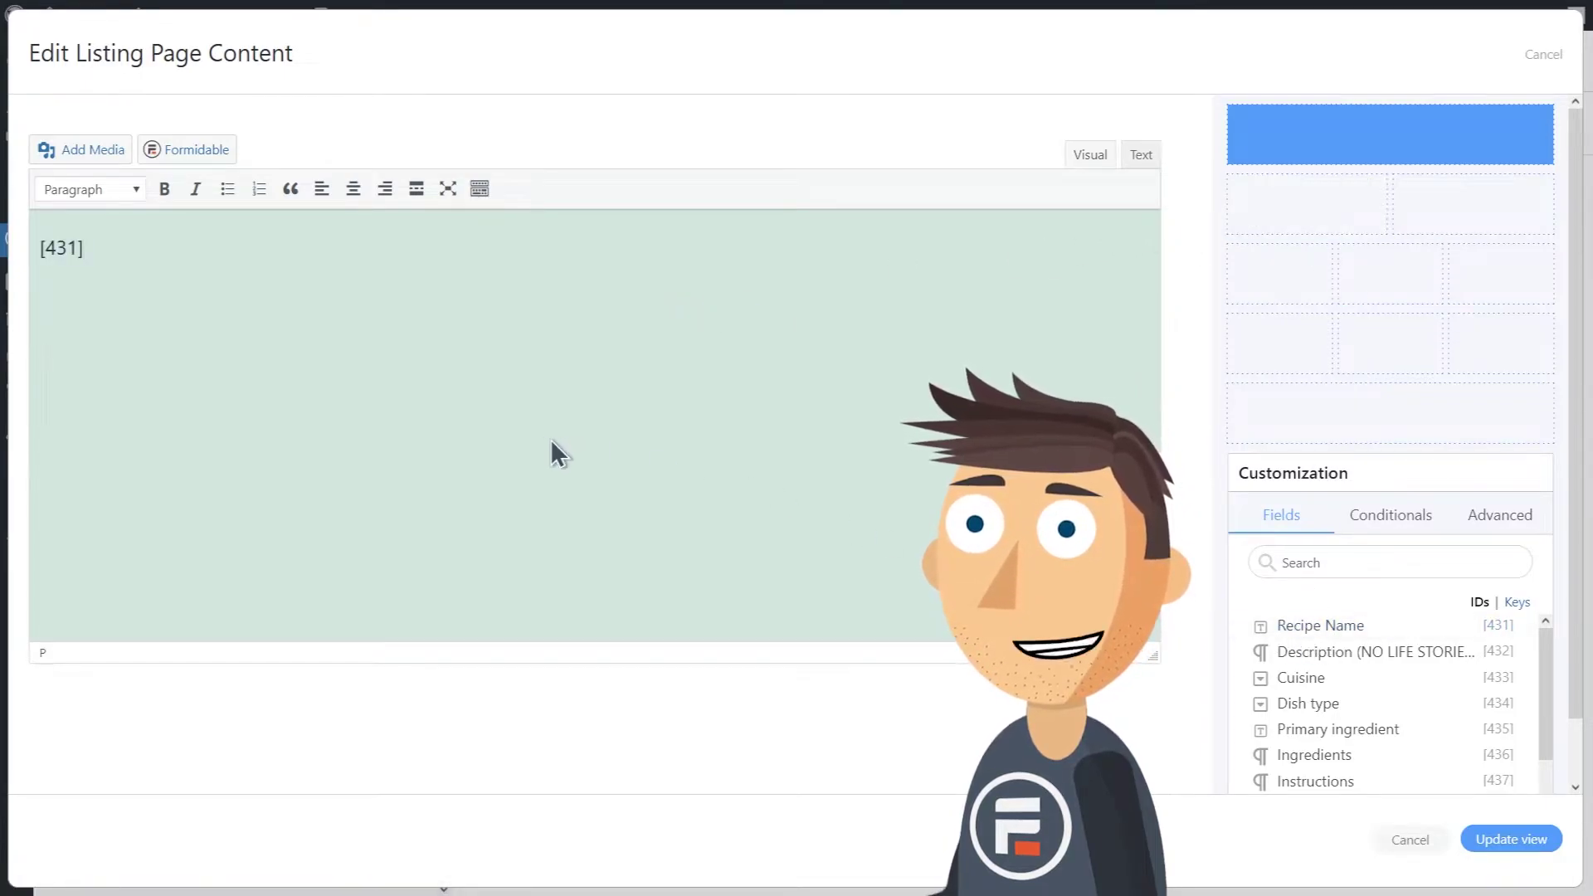
left_click(1307, 203)
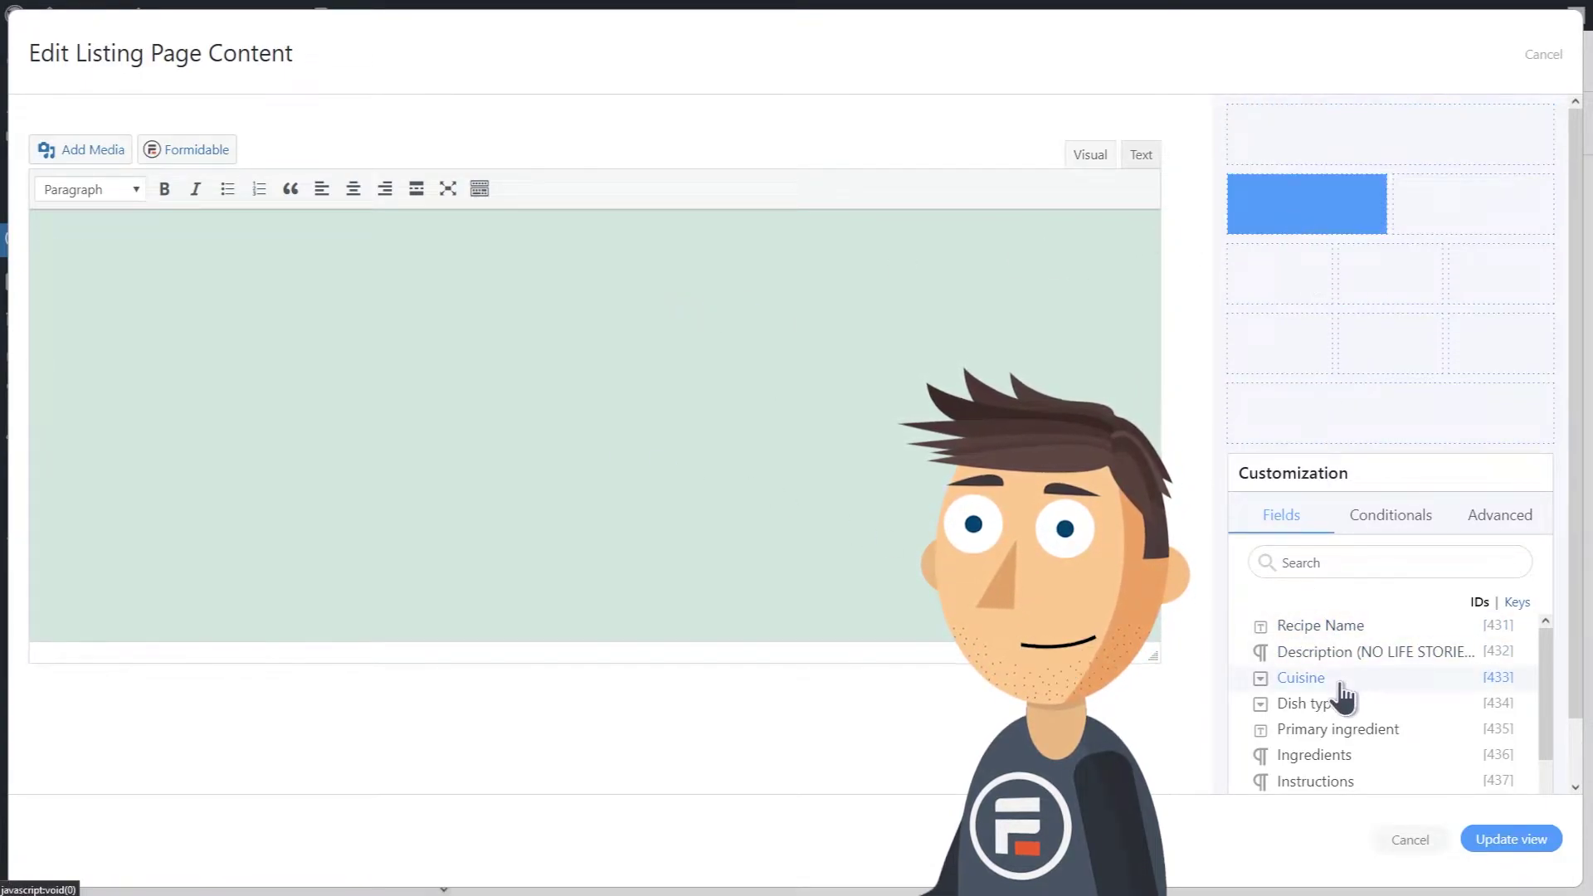
left_click(1452, 204)
left_click(1341, 654)
left_click(1267, 270)
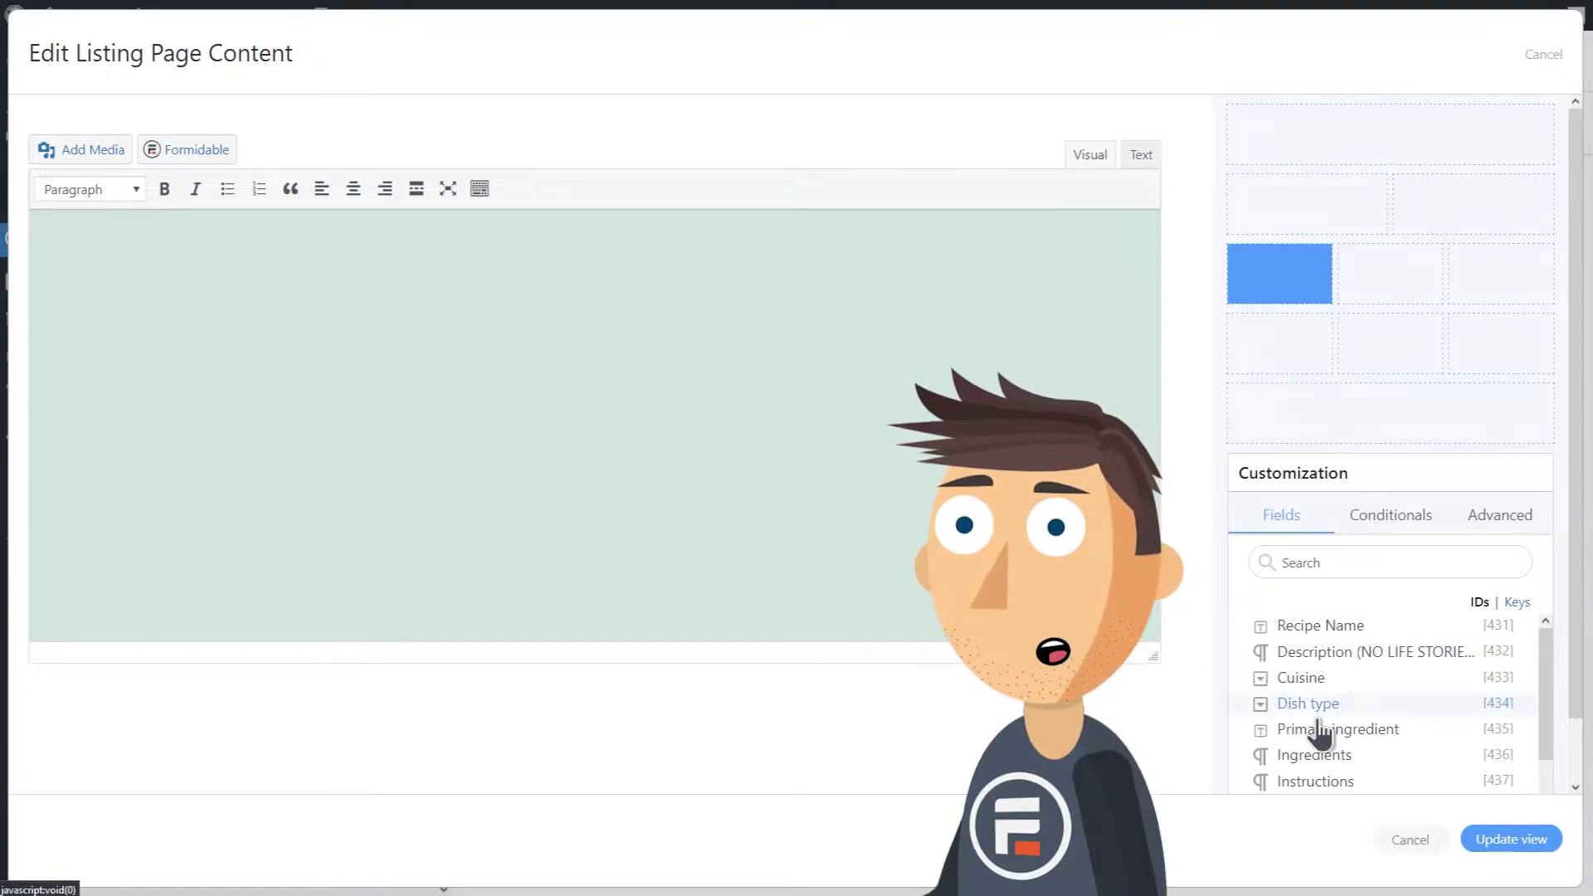
left_click(1317, 705)
left_click(1367, 277)
left_click(1349, 732)
left_click(1505, 271)
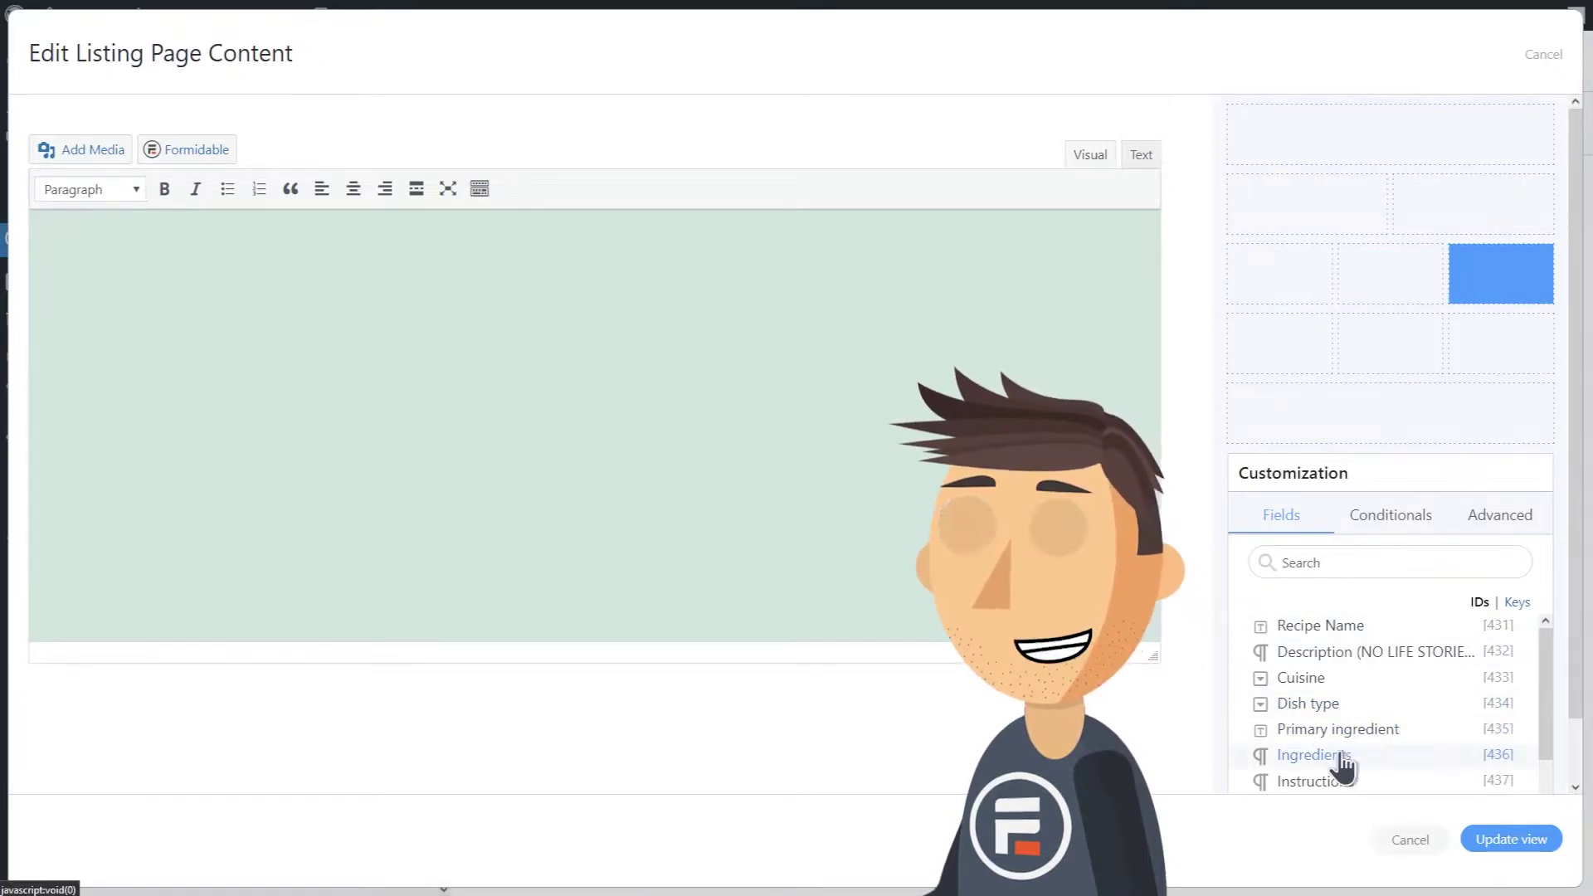
left_click(1343, 767)
Put Number of servings in row four and Instructions in the bottom row, then update the view.
scroll(1333, 381, "down", 1)
scroll(1328, 581, "down", 1)
left_click(1281, 279)
left_click(1390, 279)
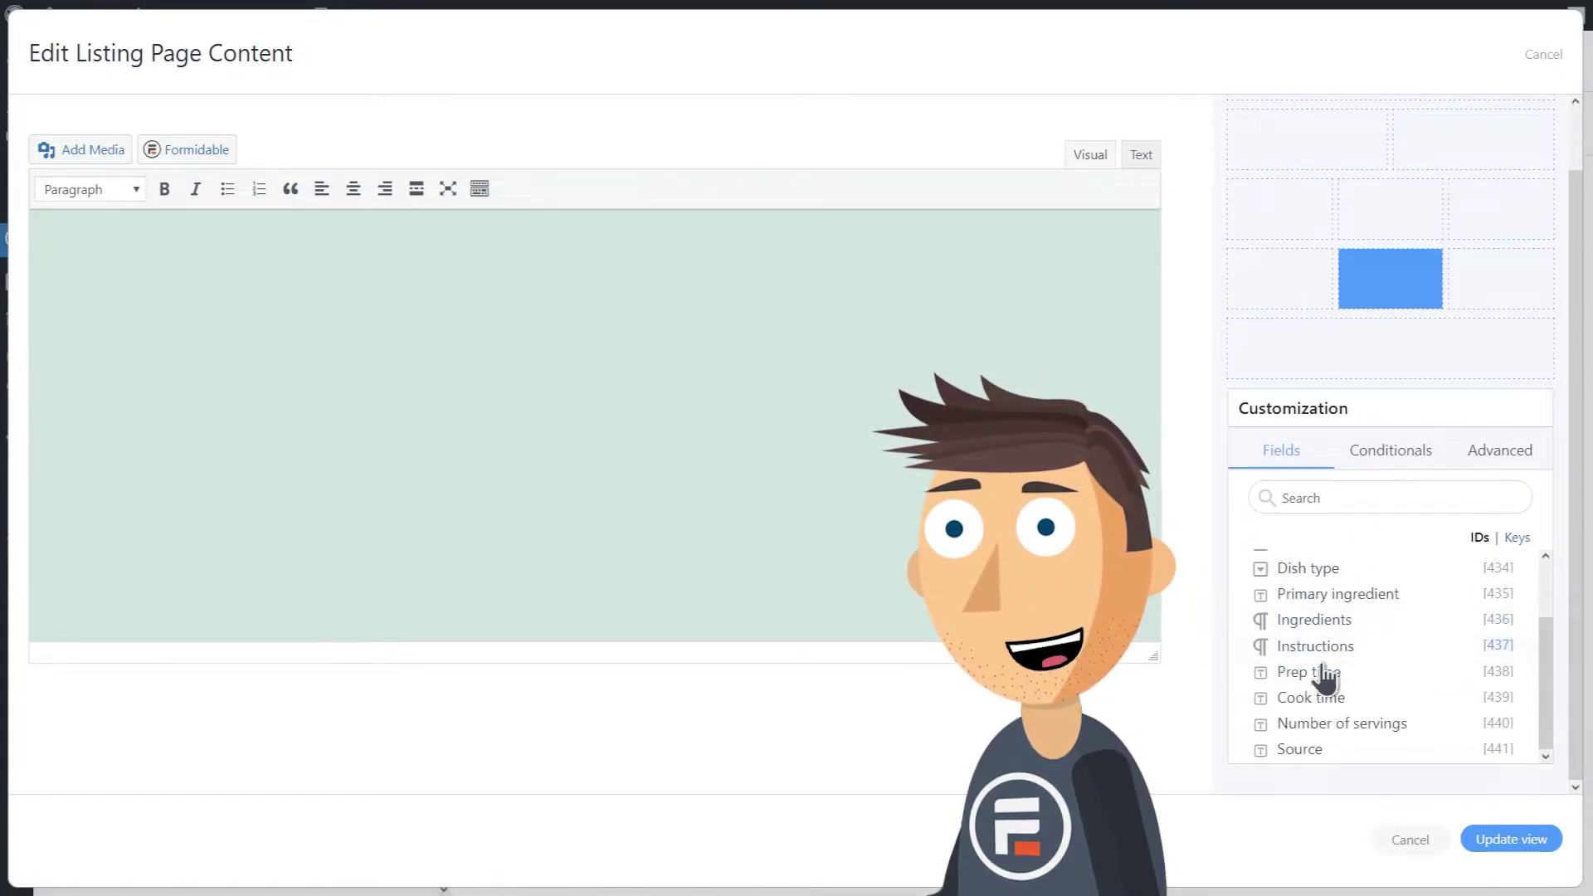
left_click(1500, 279)
left_click(1342, 723)
left_click(1392, 354)
left_click(1315, 646)
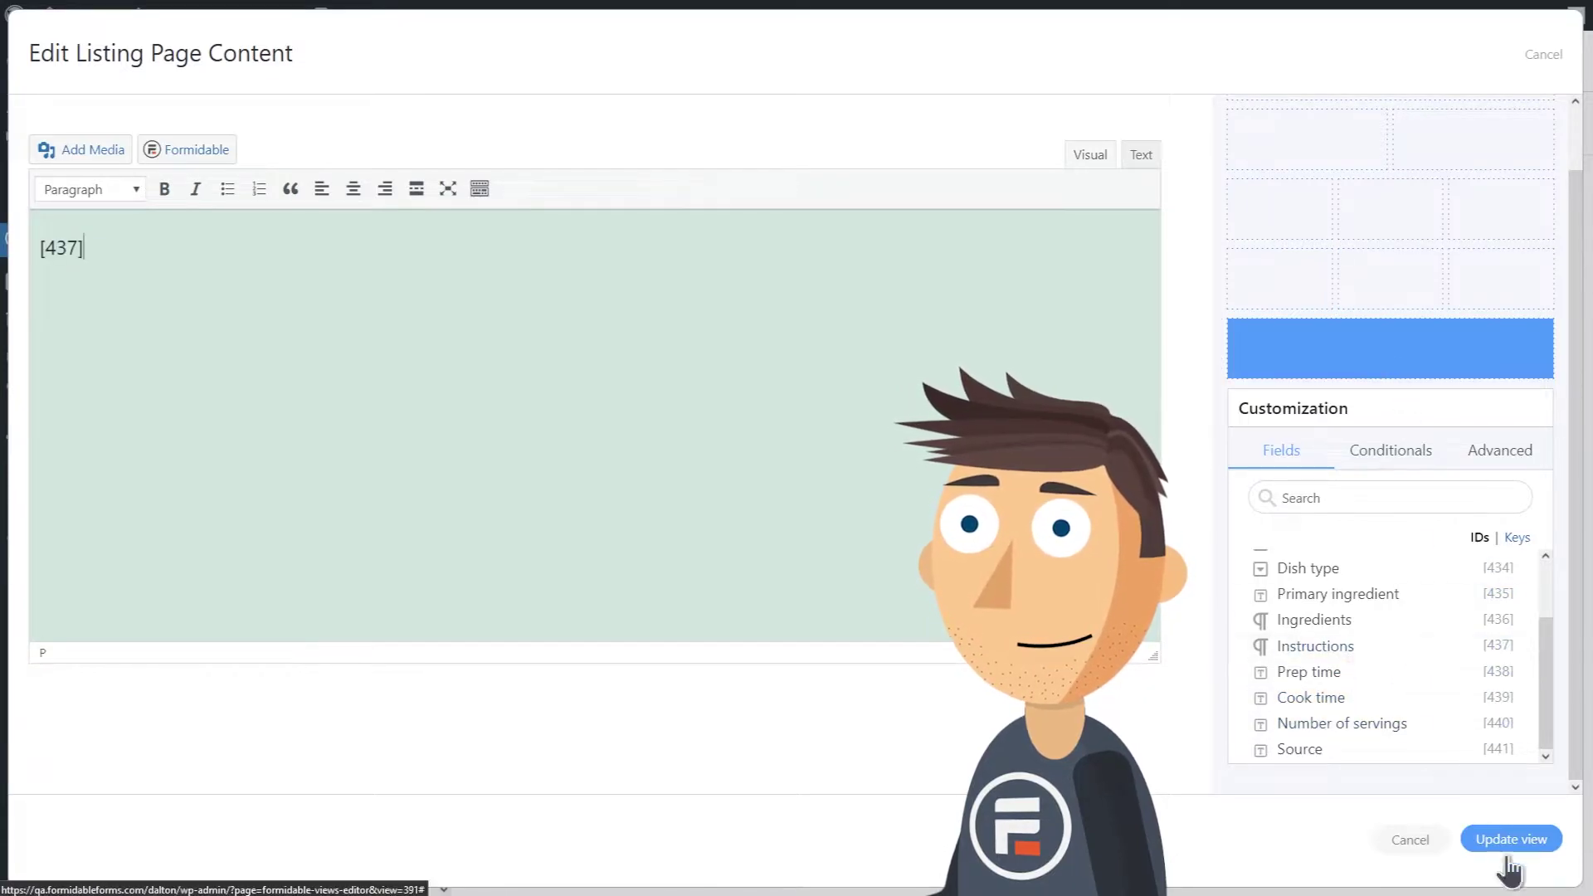
left_click(1509, 855)
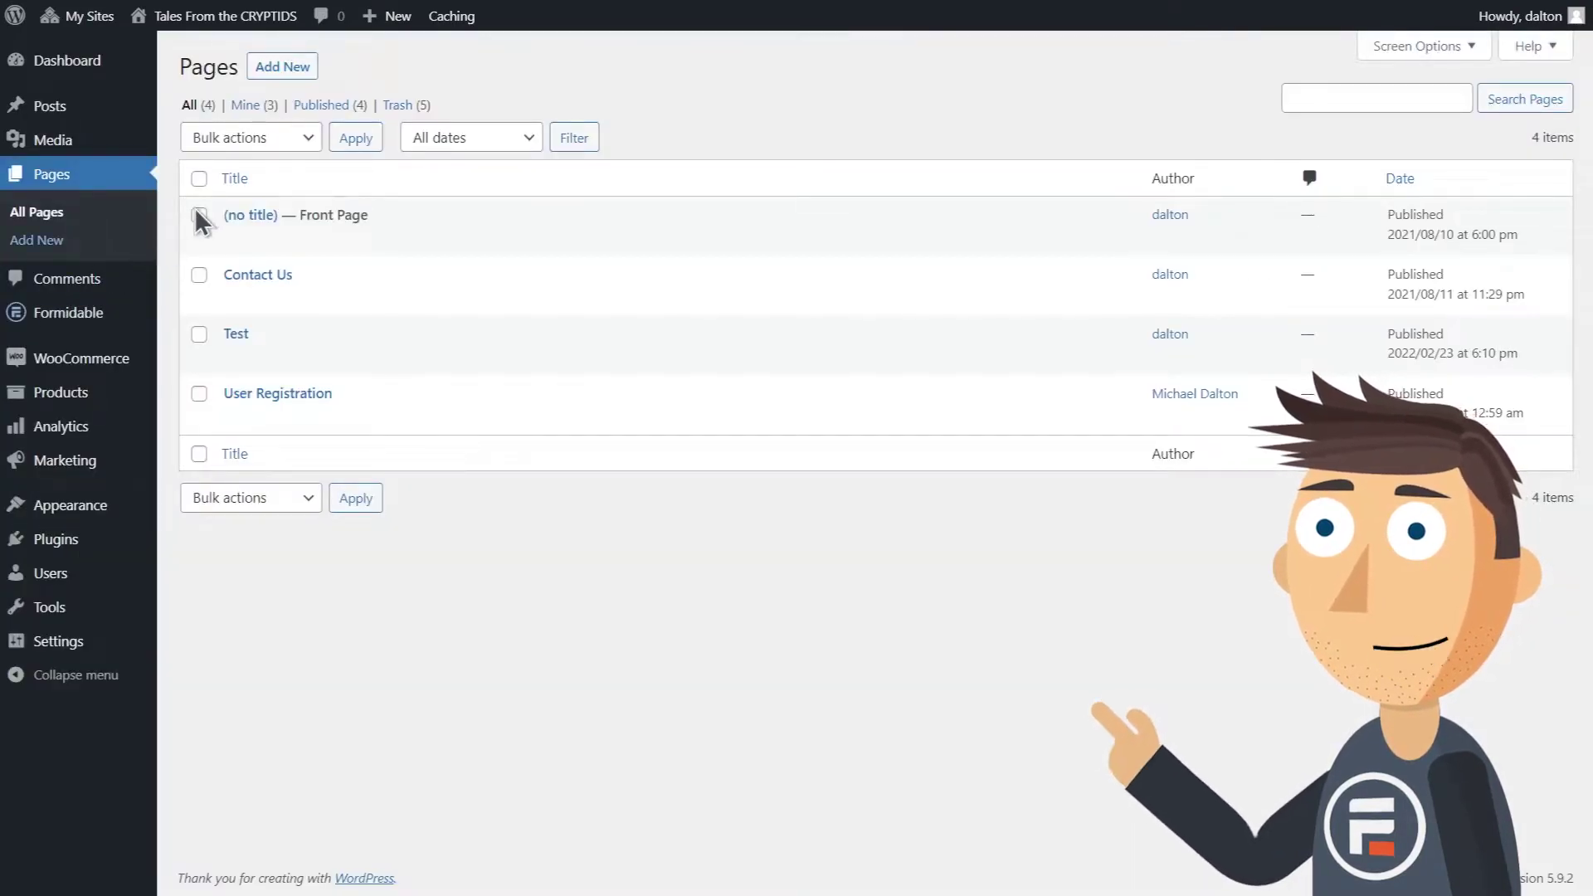
Create a Recipes page with a Formidable Views block showing the Recipe Catalog Grid view.
left_click(273, 70)
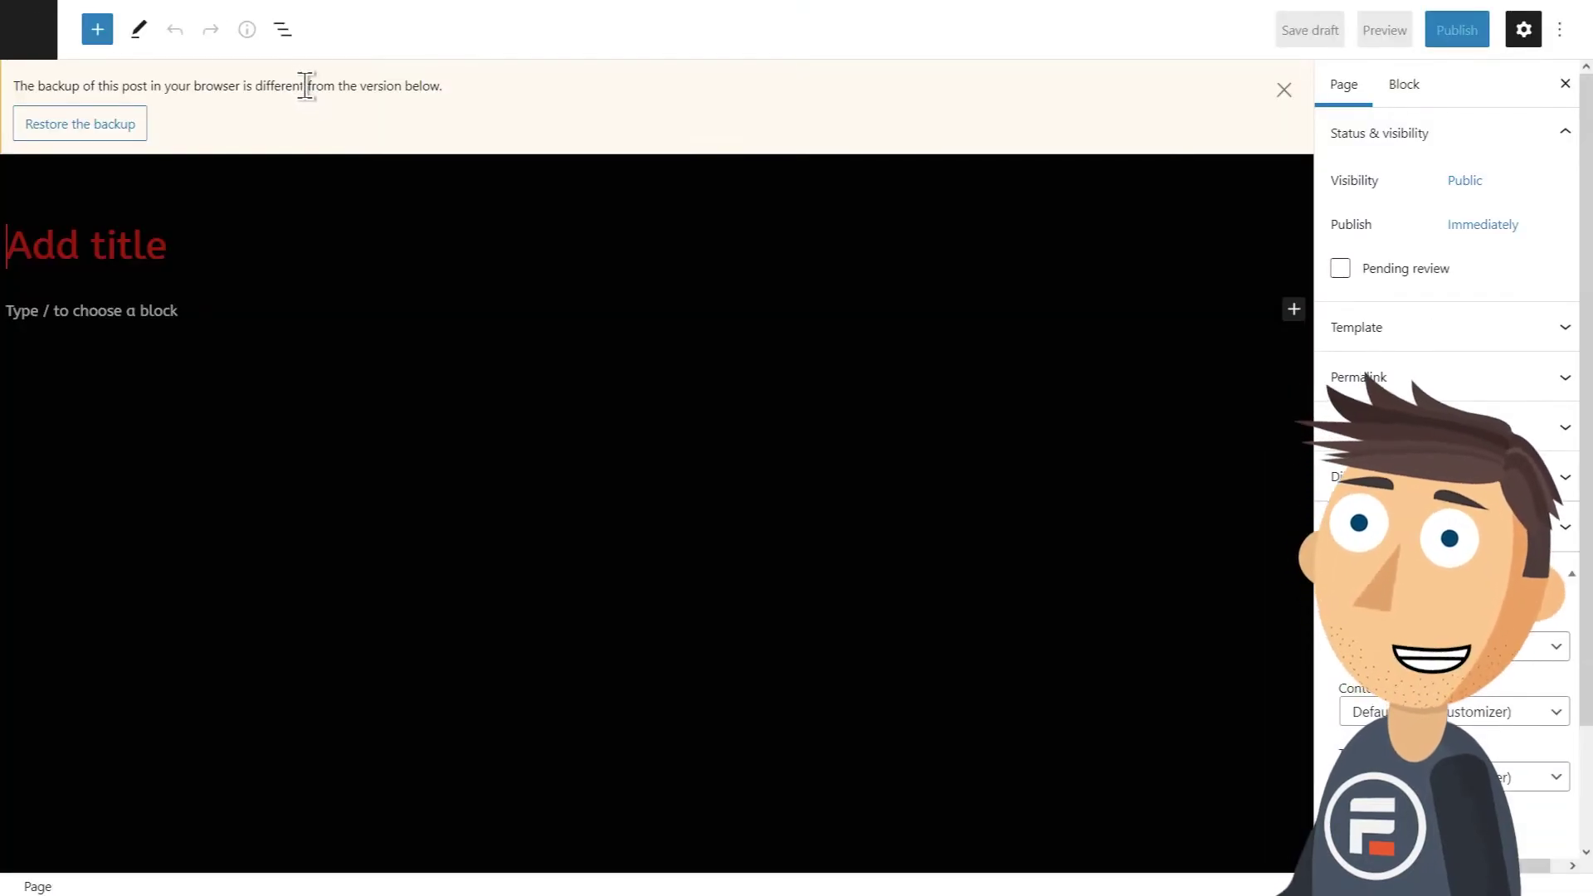
type("Recipes")
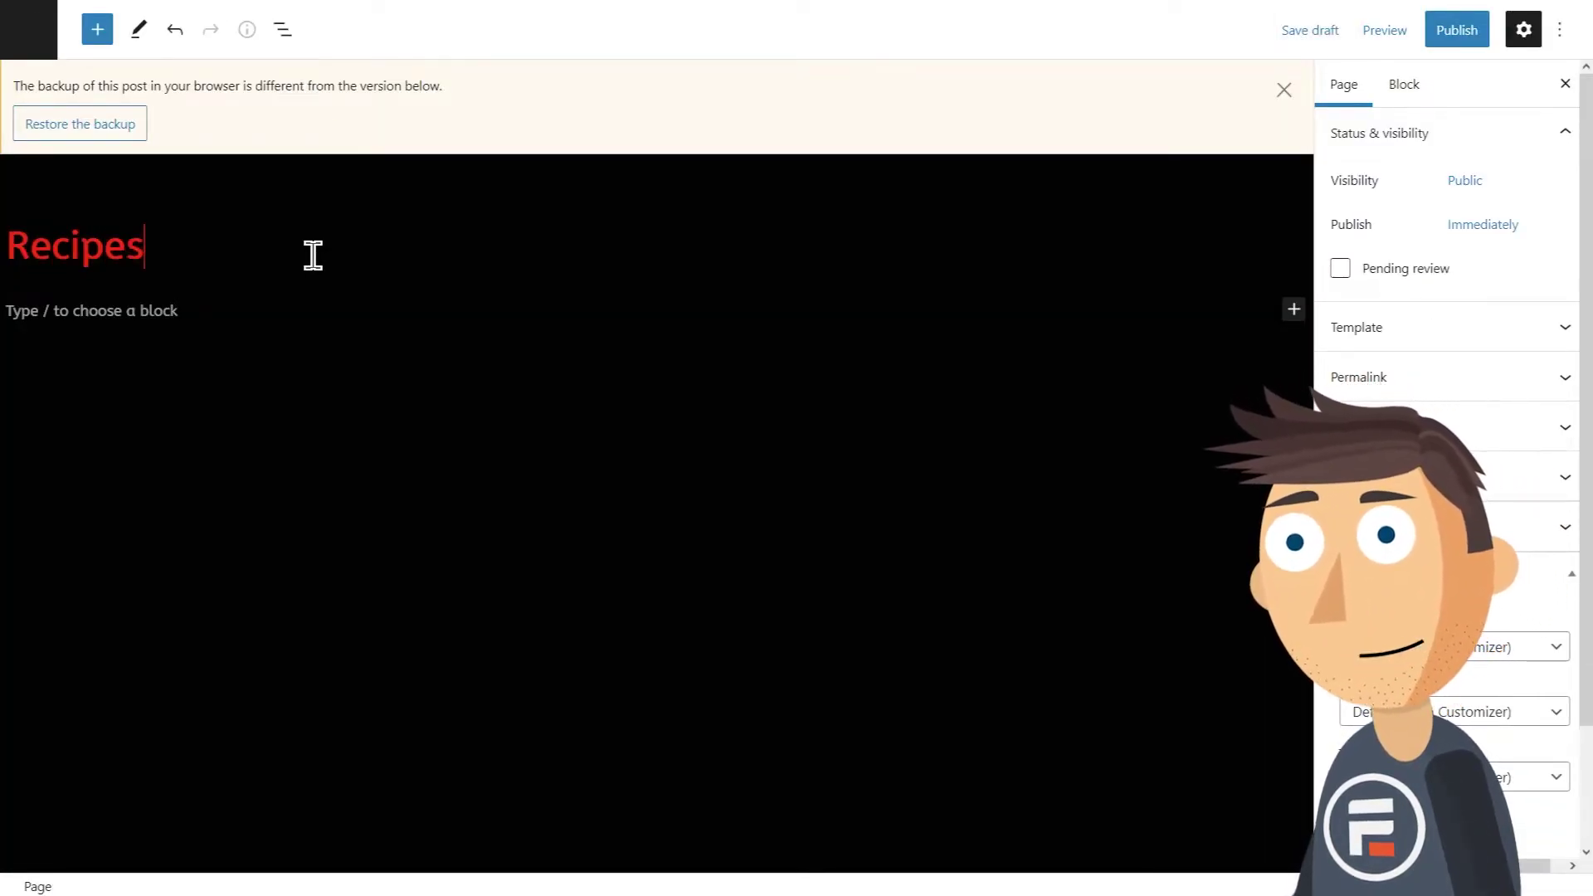
left_click(331, 313)
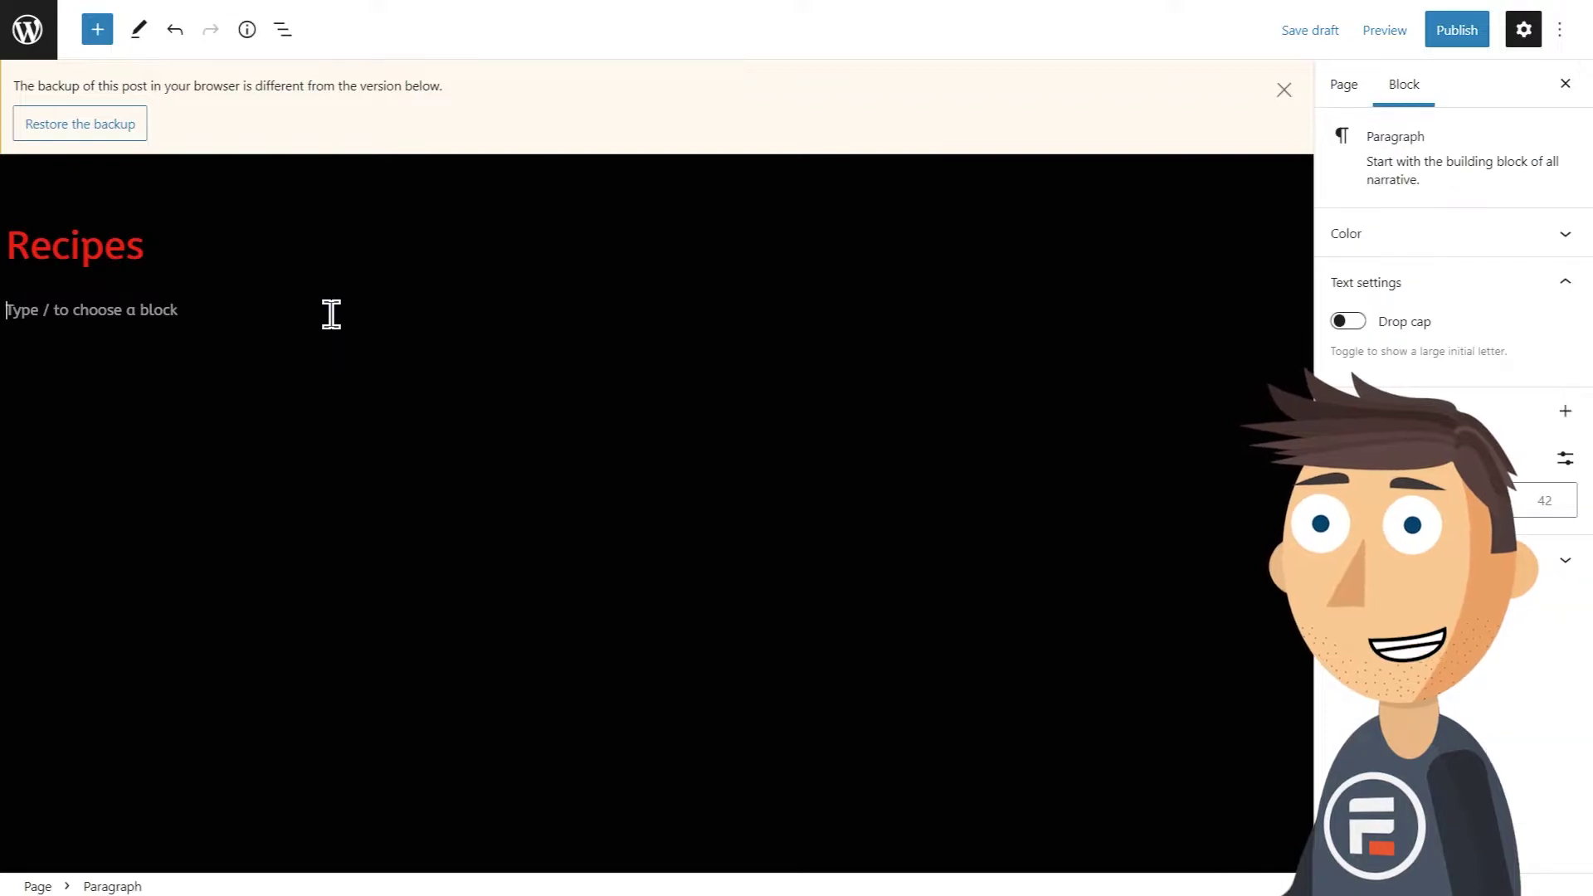
type("/")
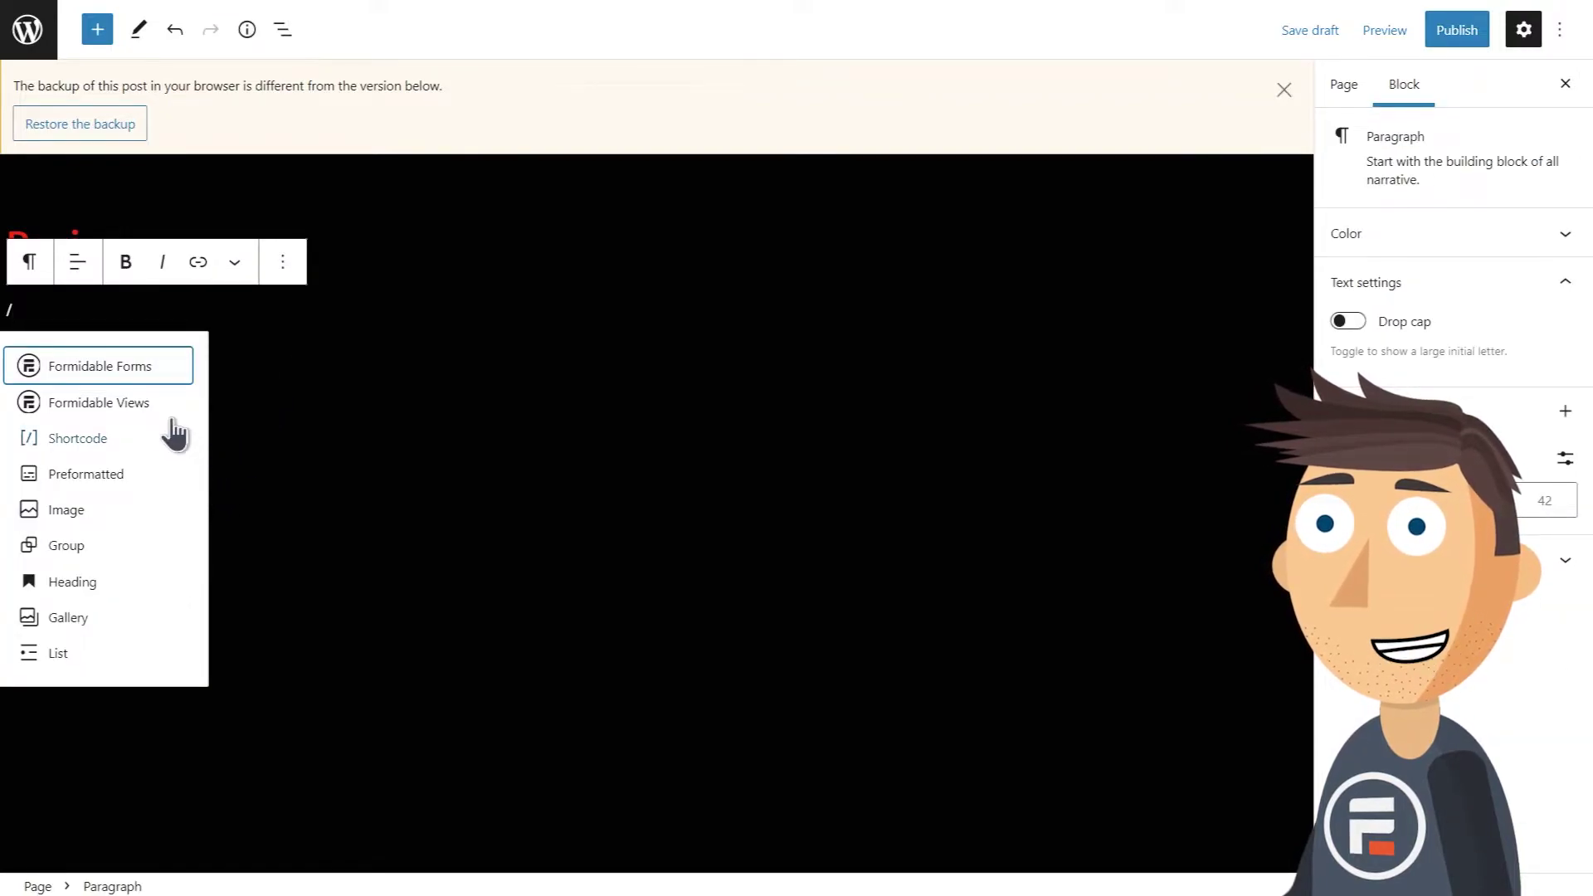
left_click(130, 406)
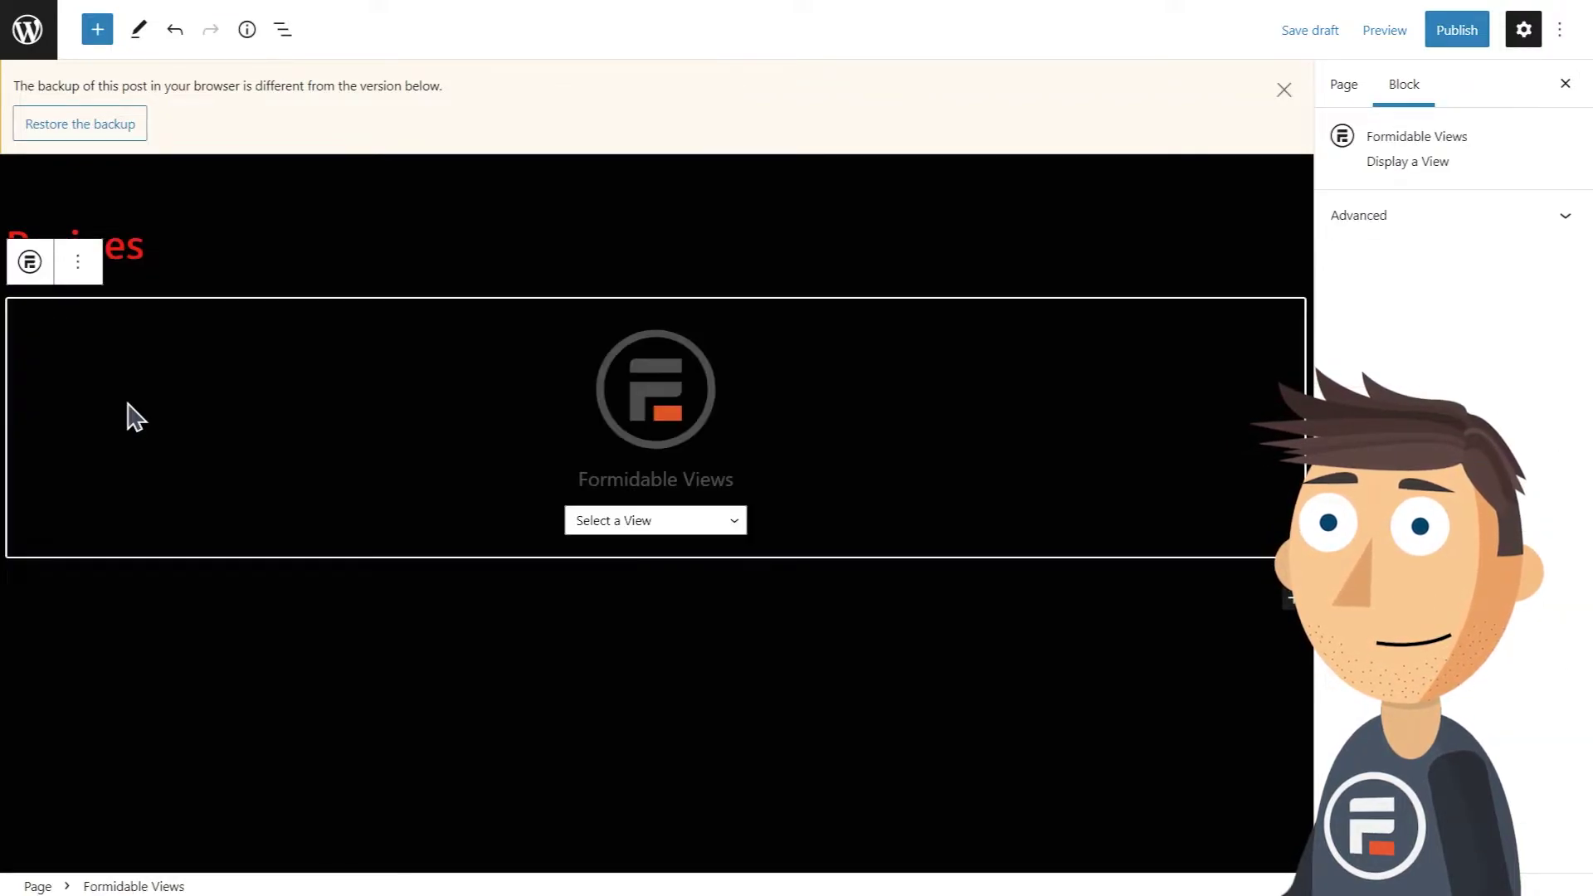
left_click(640, 531)
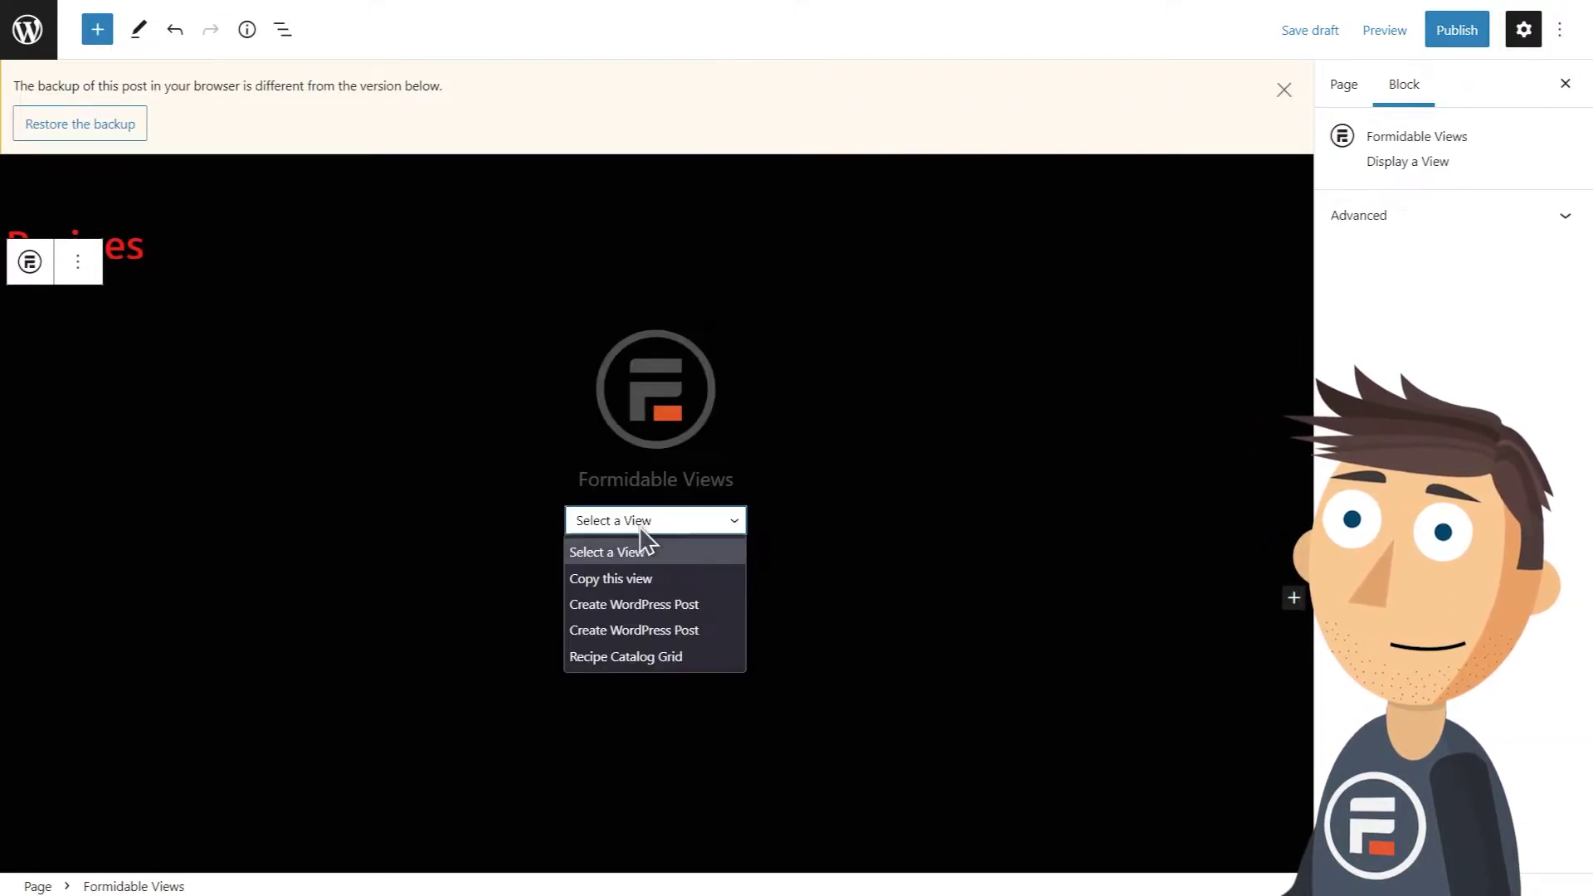
left_click(656, 662)
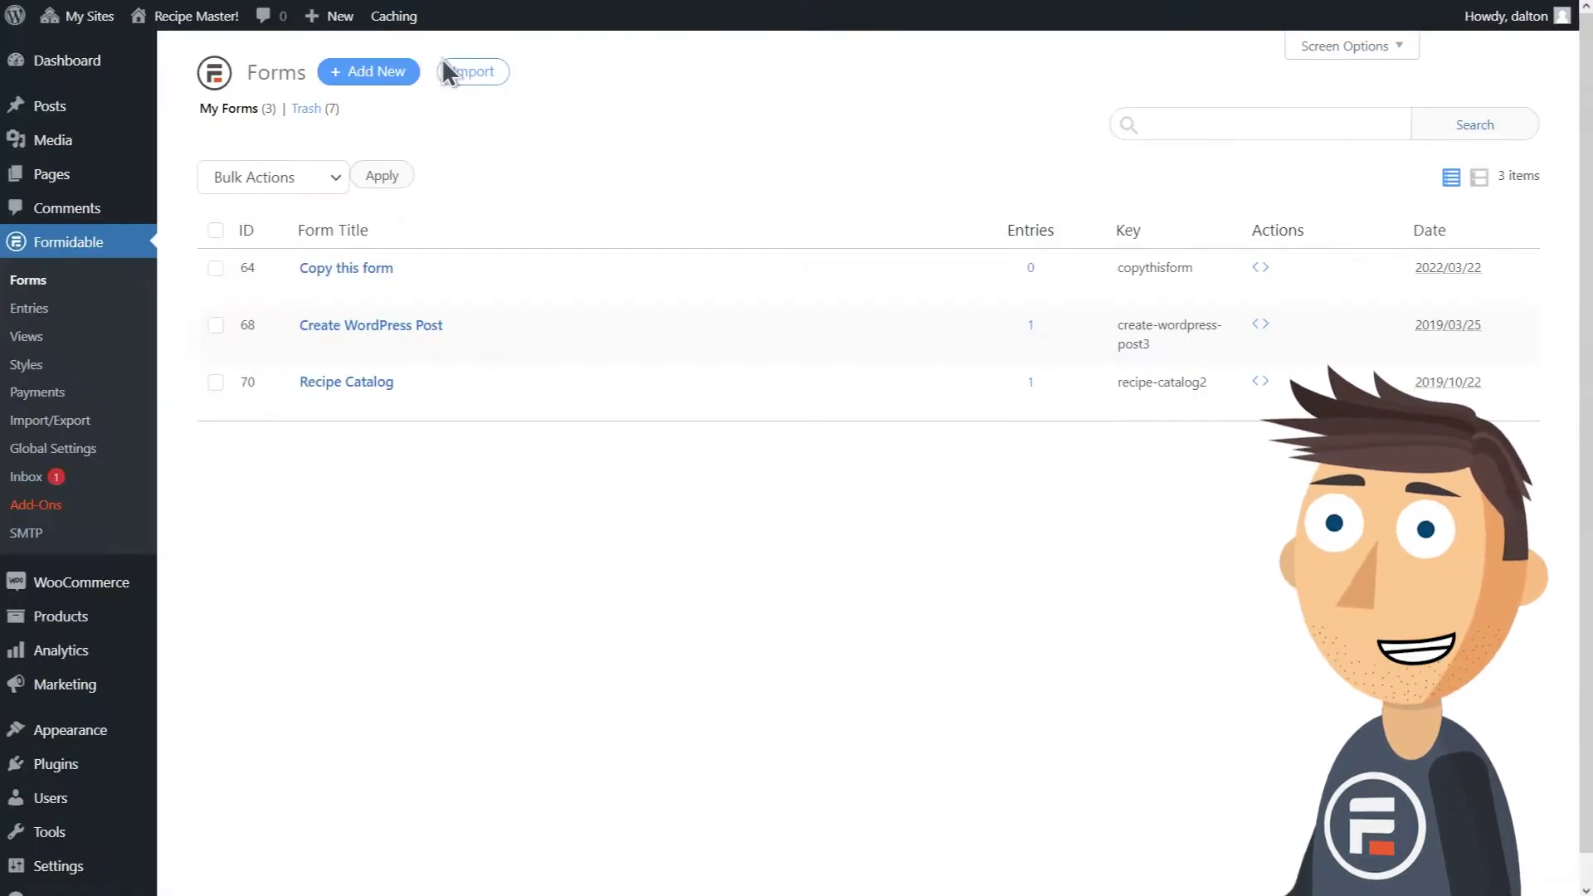
Create a form named Recipe Search from the Recipe Catalog template.
left_click(411, 72)
left_click(655, 424)
type("recip")
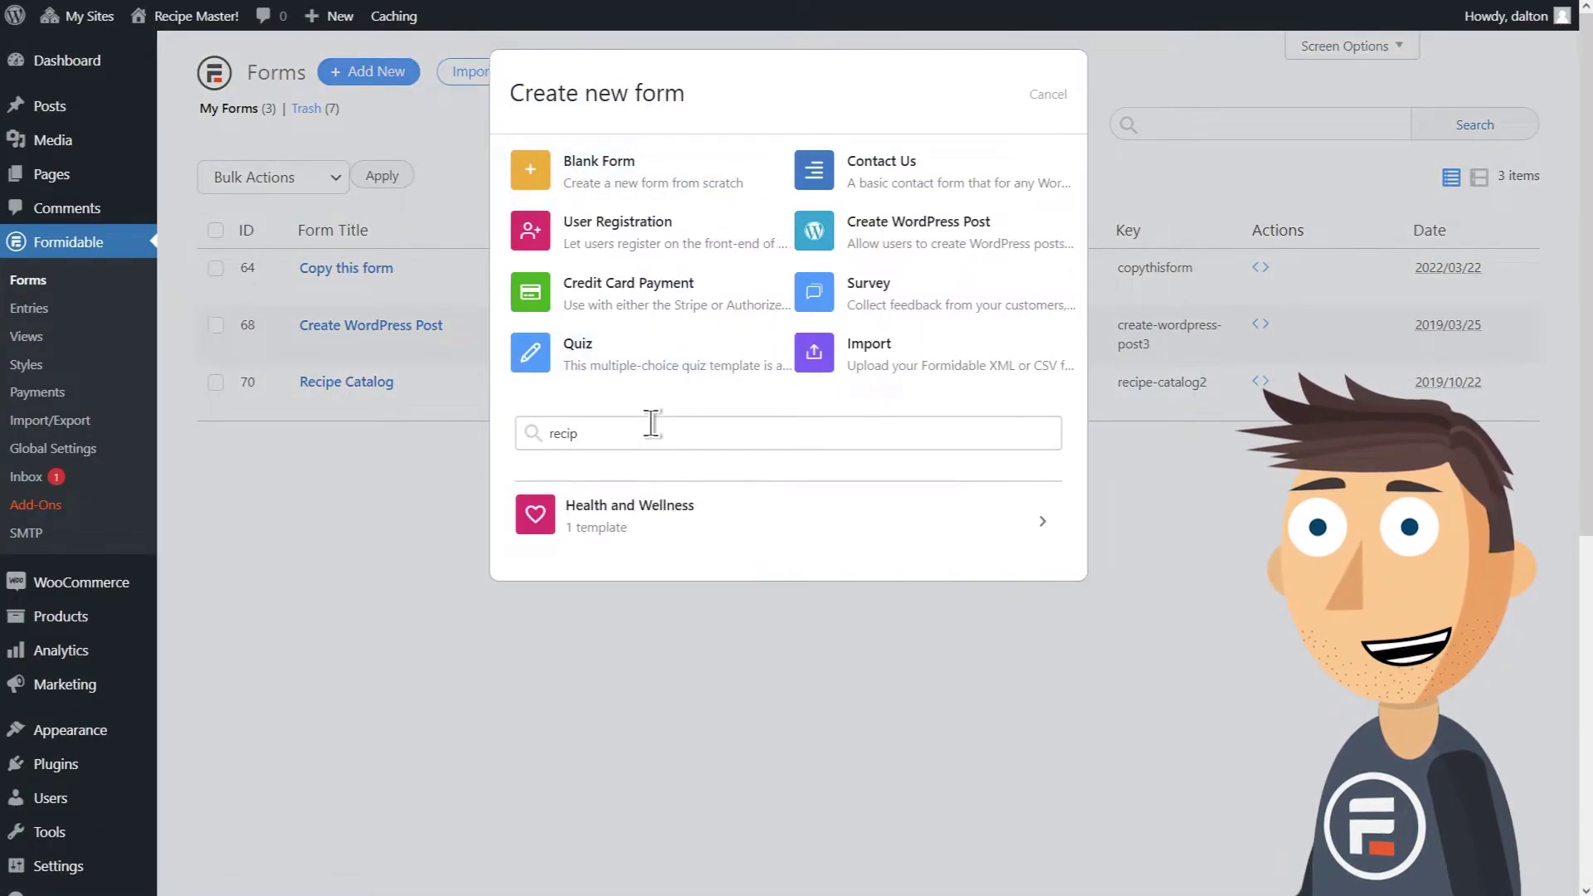
left_click(728, 531)
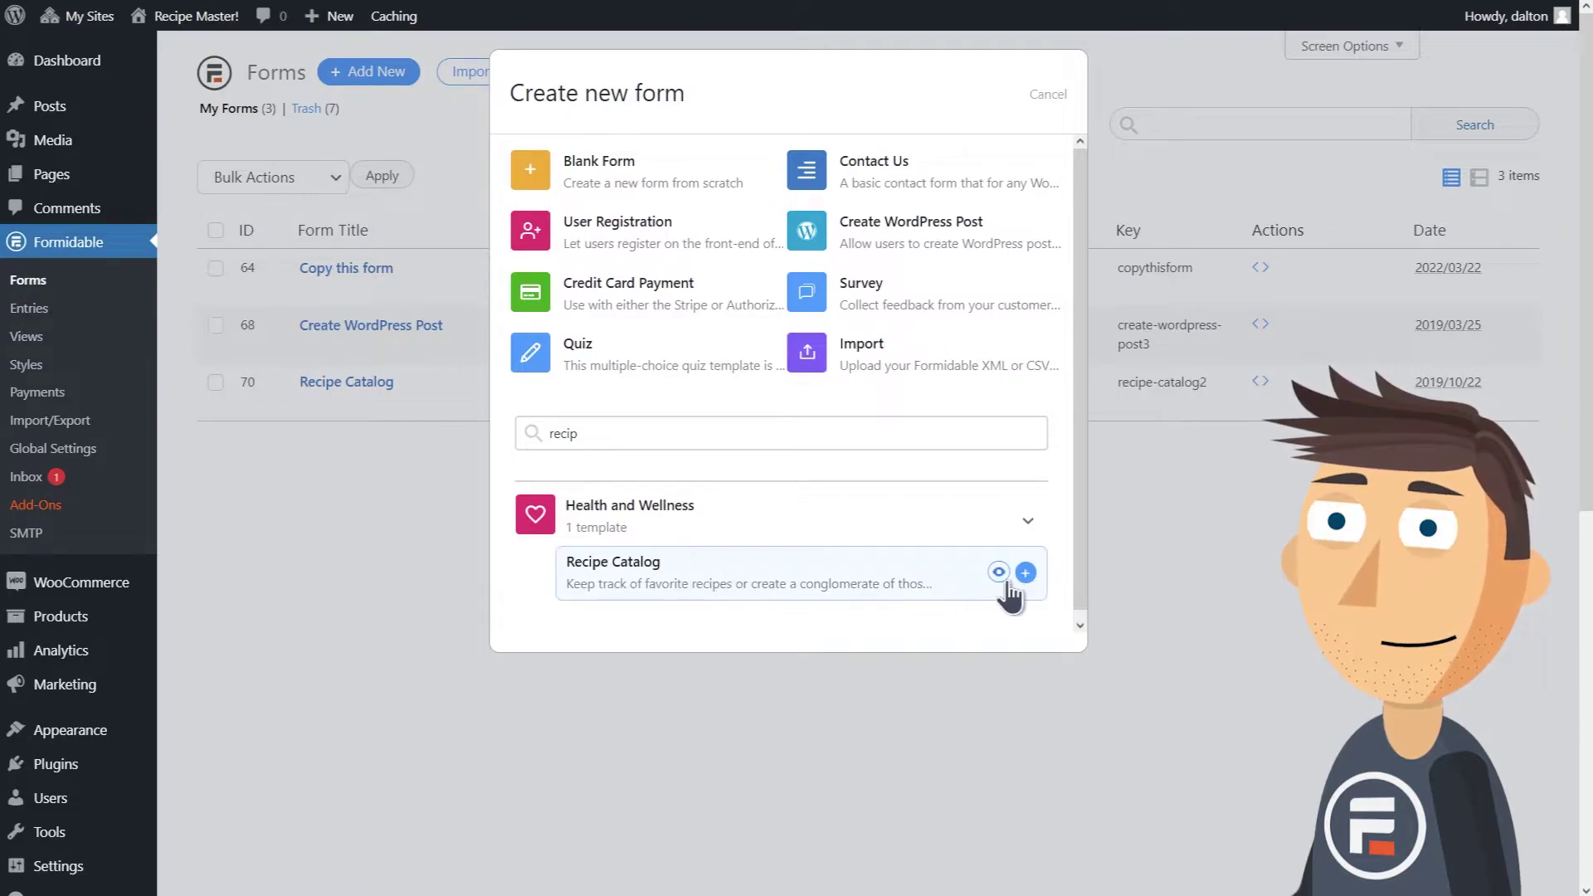
left_click(1026, 573)
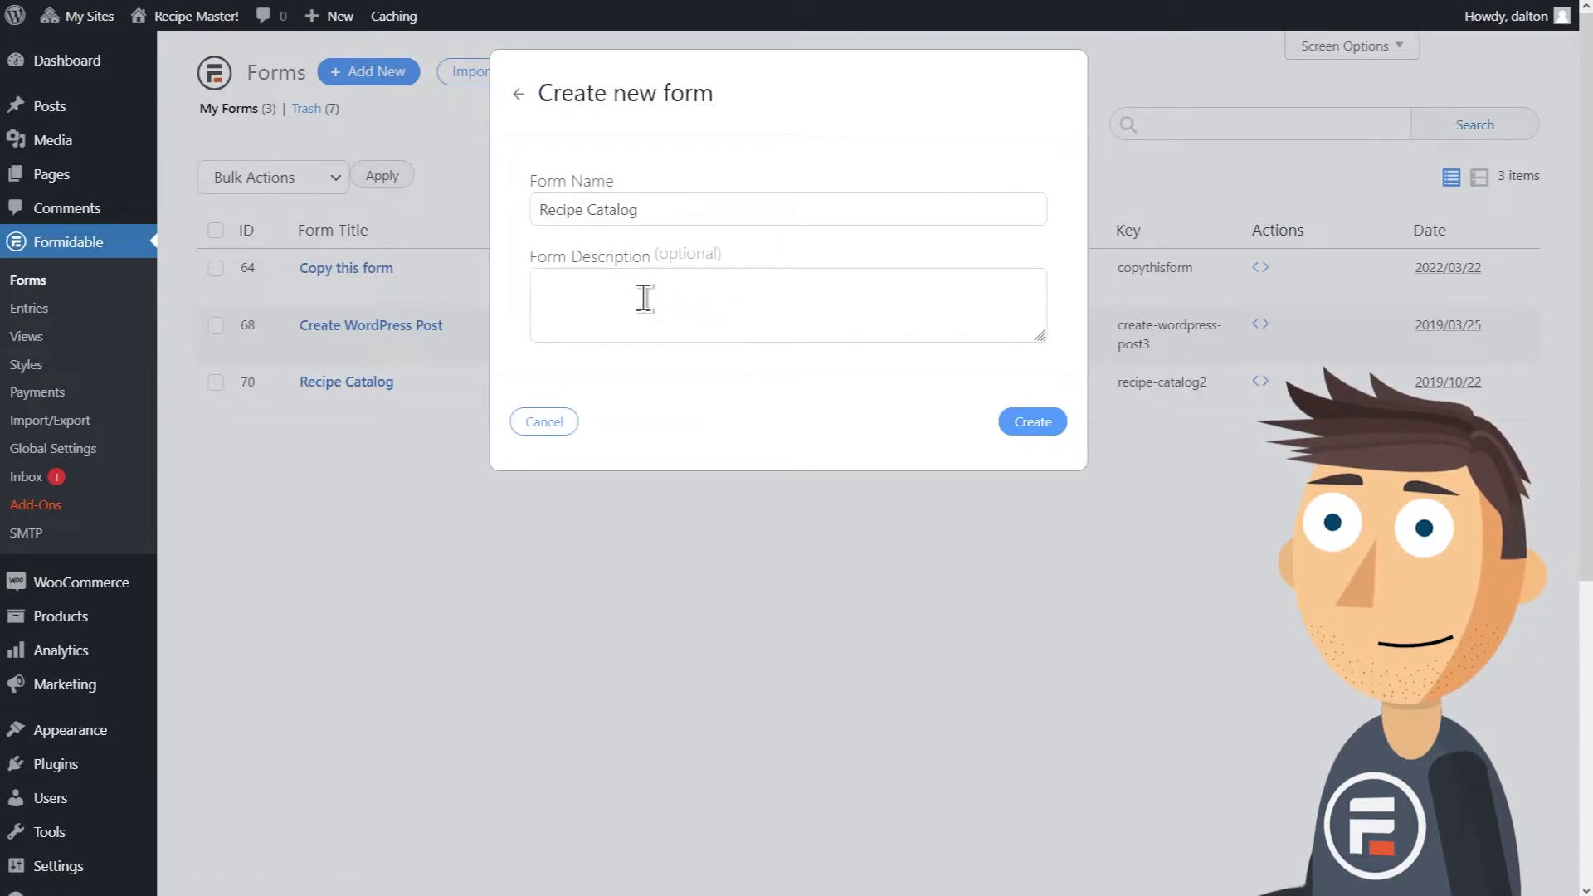
key("BackSpace")
key("BackSpace")
key("BackSpace")
key("BackSpace")
key("BackSpace")
key("BackSpace")
key("BackSpace")
type("Se")
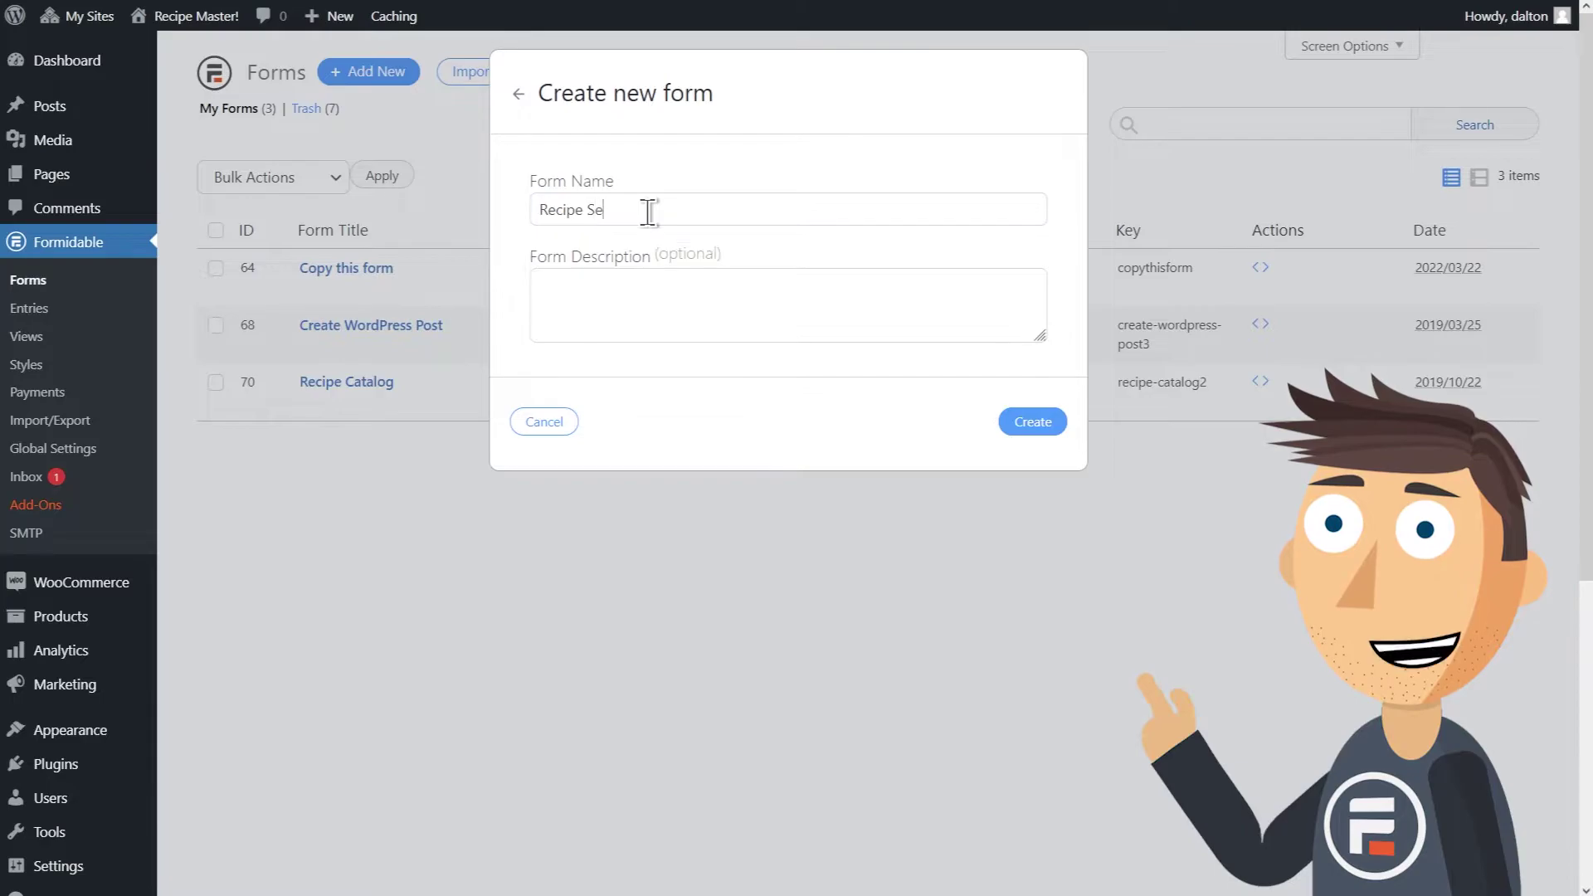
type("arch")
left_click(1033, 421)
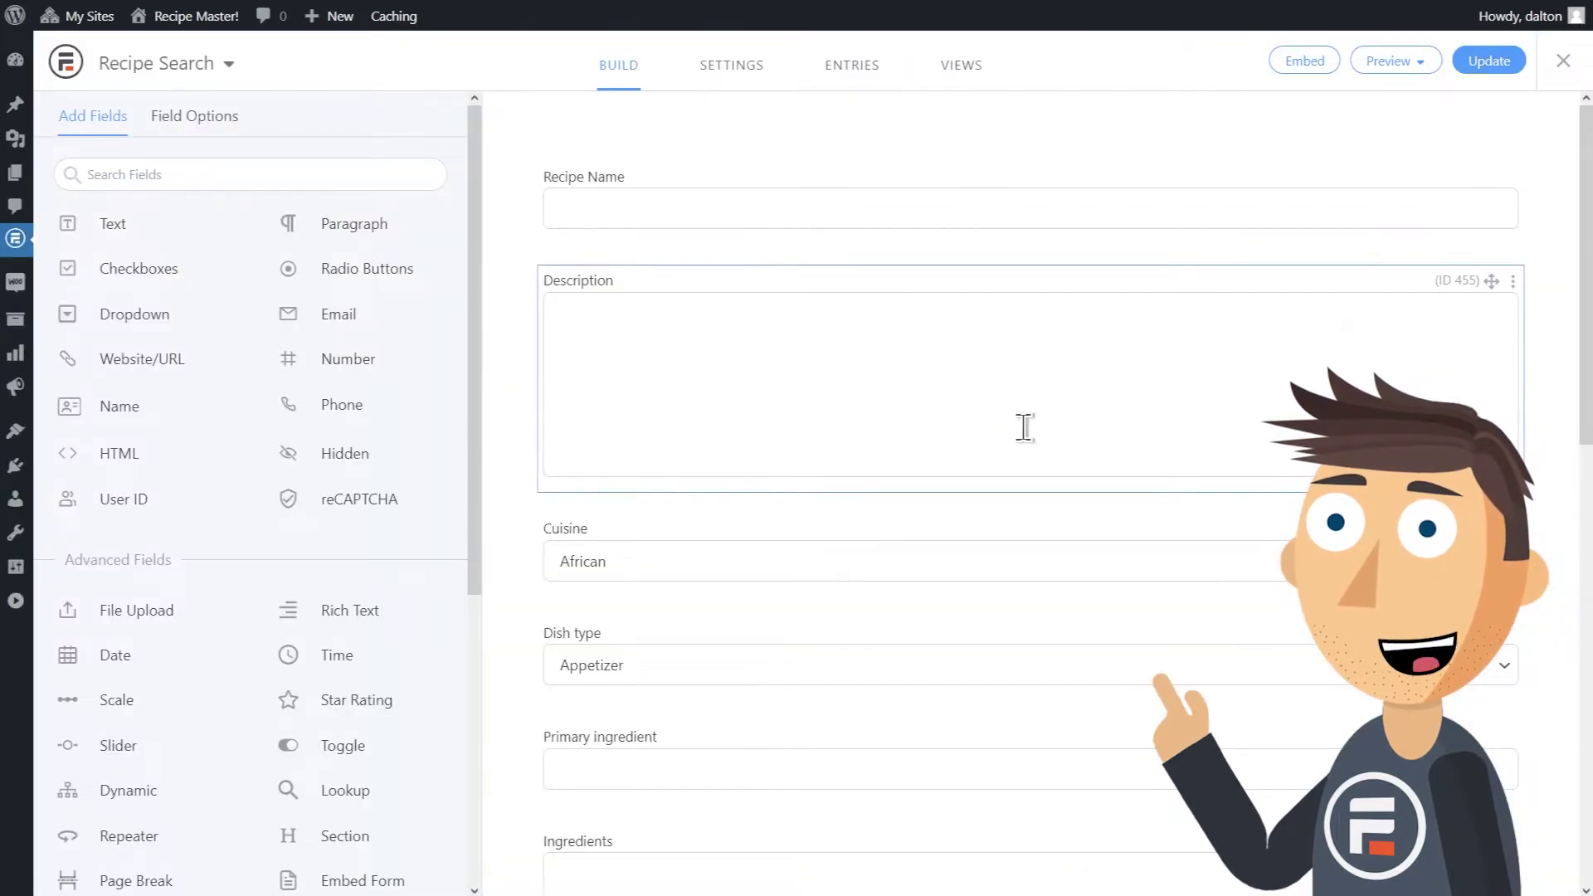
Delete the Recipe Name, Description, Dish type and Primary ingredient fields.
left_click(1512, 176)
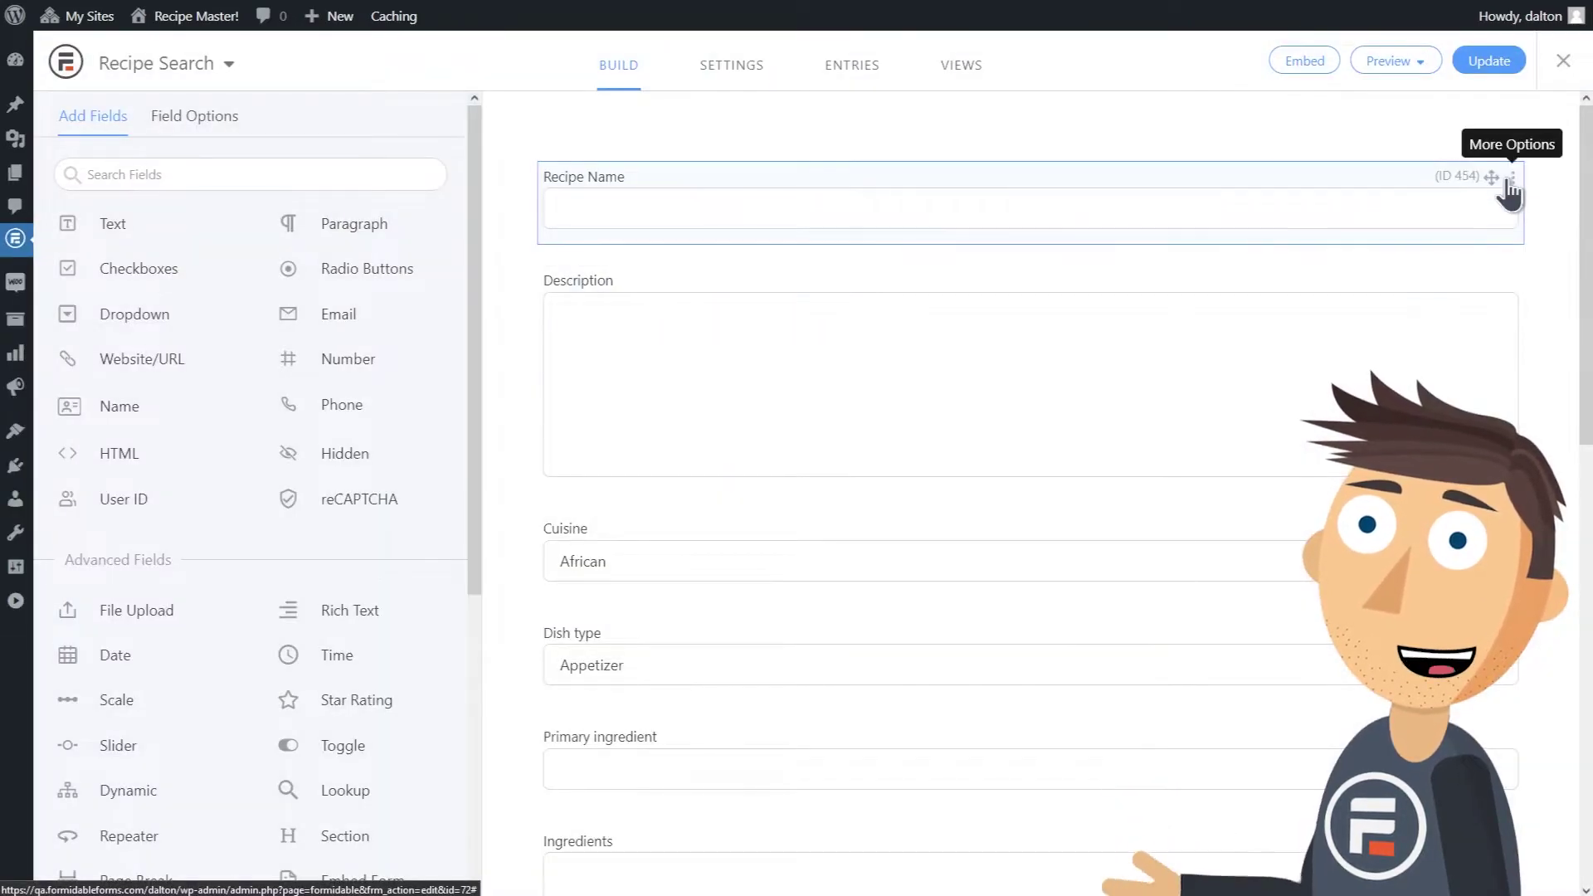
left_click(1465, 202)
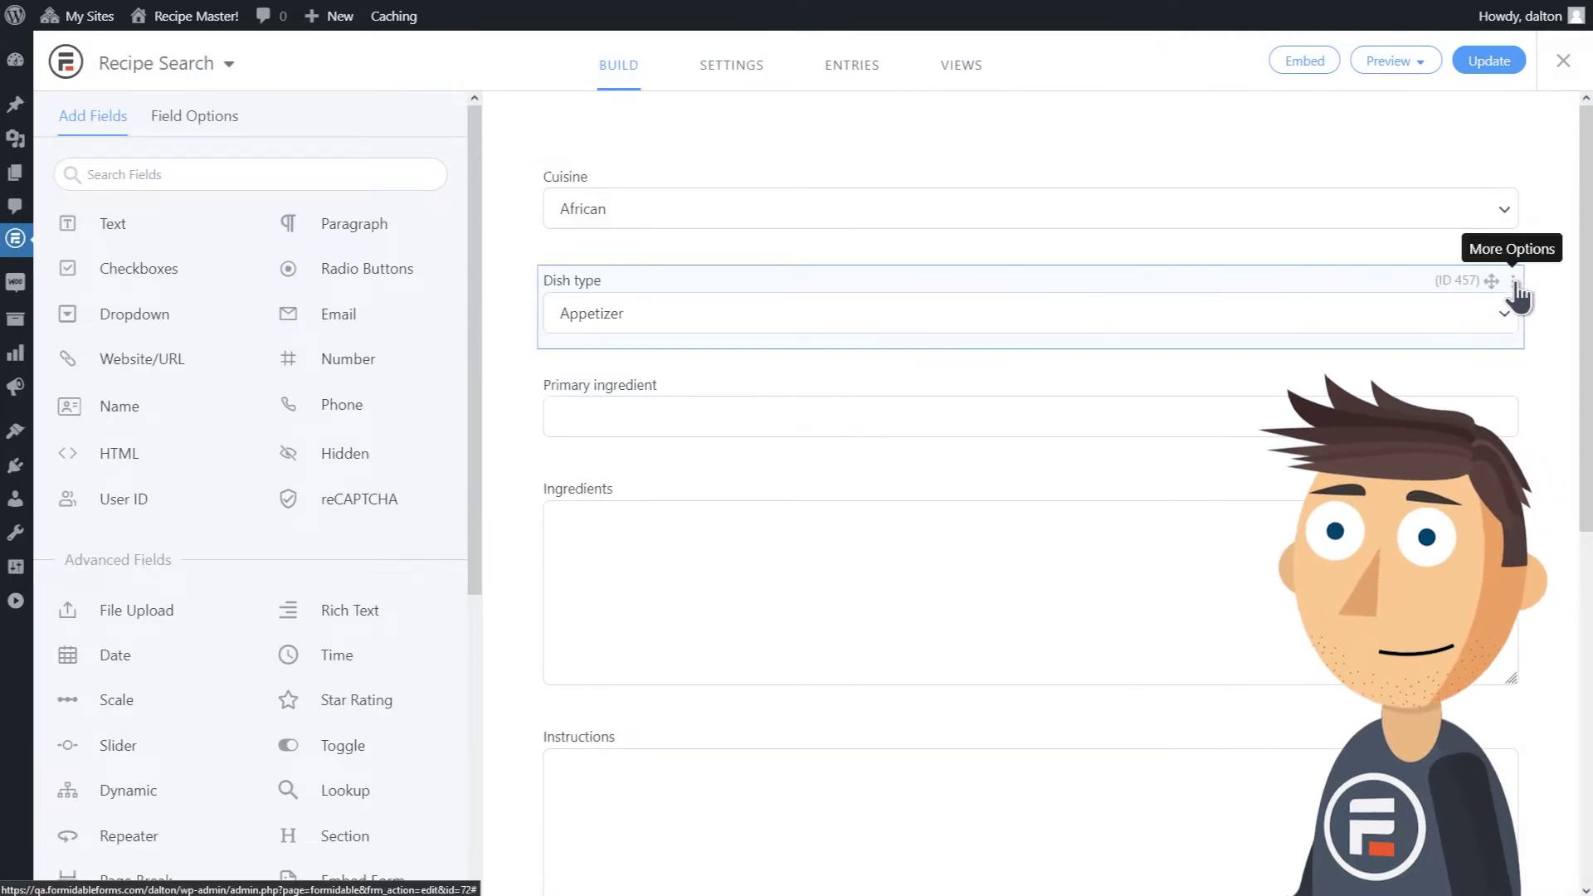
left_click(1513, 278)
left_click(1465, 304)
left_click(852, 494)
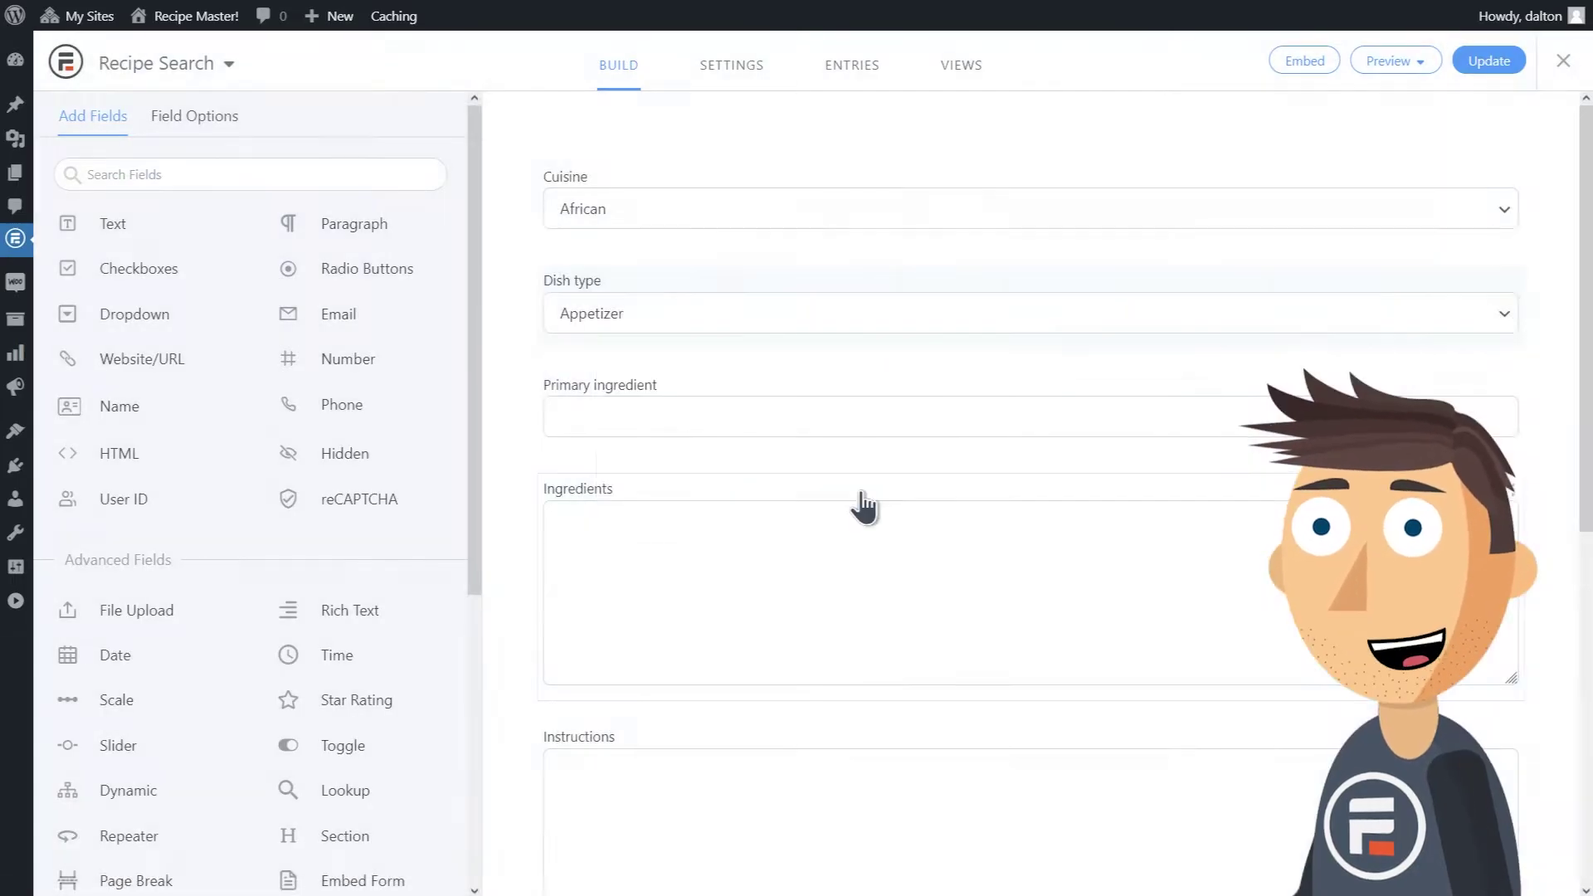
left_click(1513, 281)
left_click(1465, 306)
left_click(852, 494)
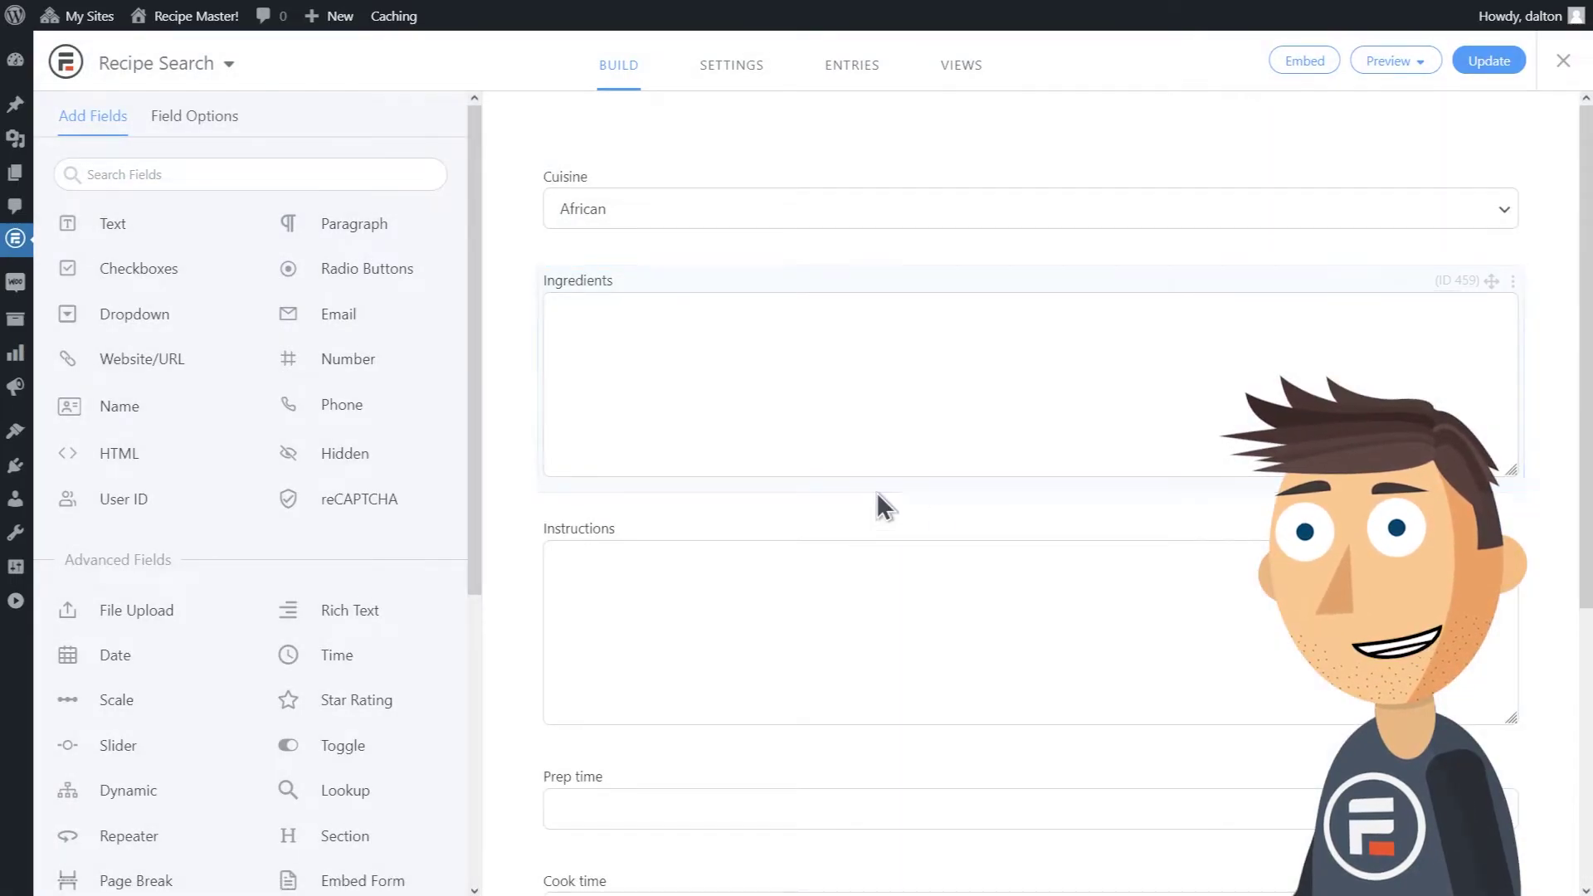
Delete the Instructions, Prep time, Cook time, Number of servings and Source fields, then save.
left_click(1512, 280)
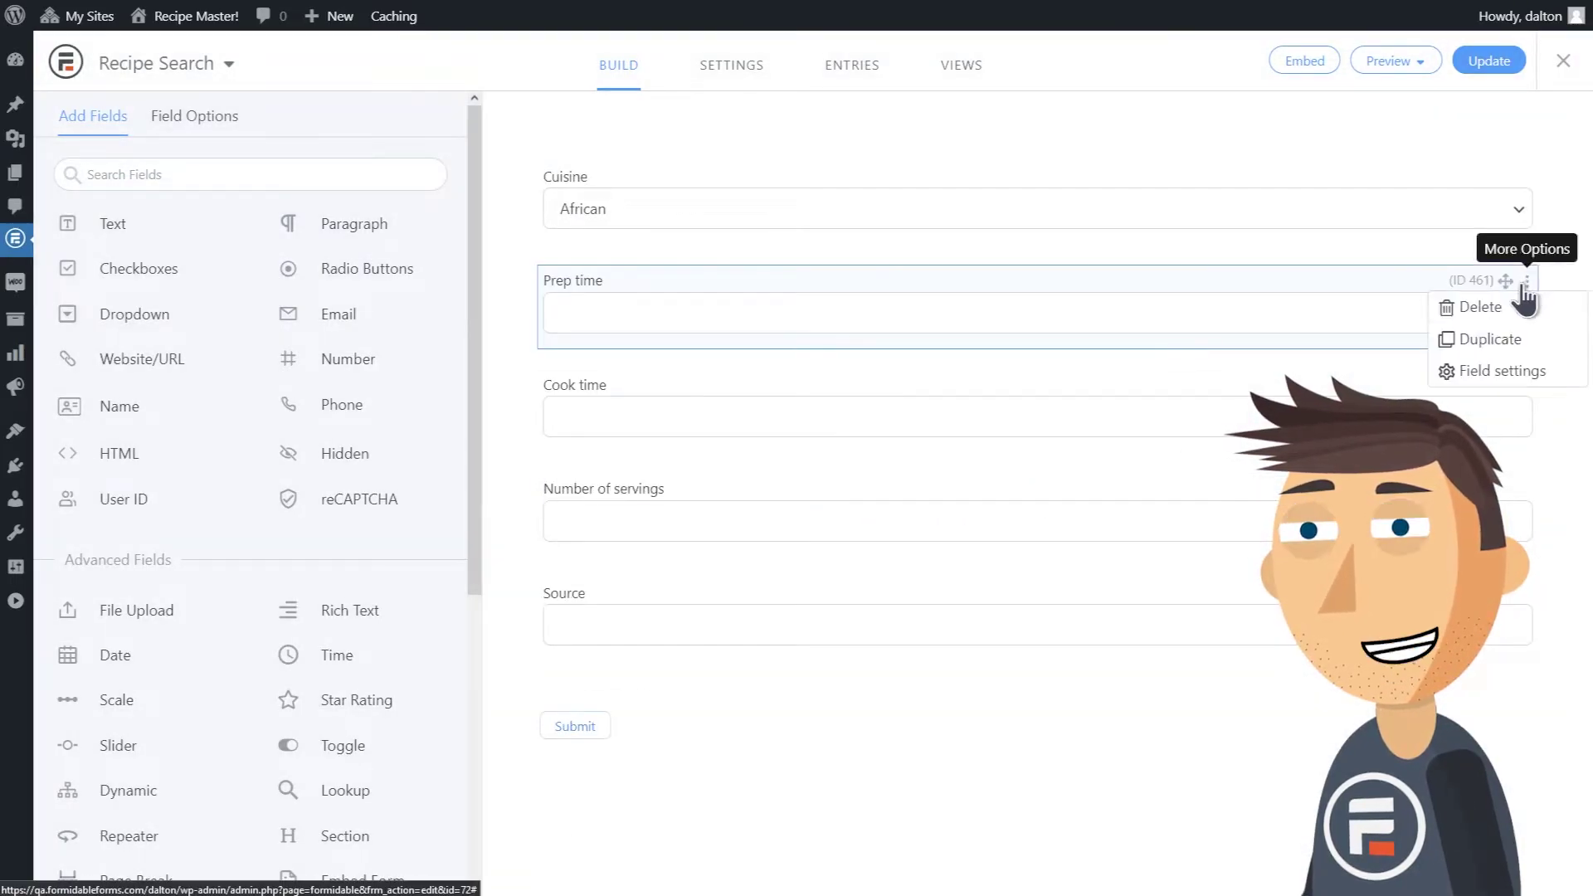
left_click(1466, 306)
left_click(852, 494)
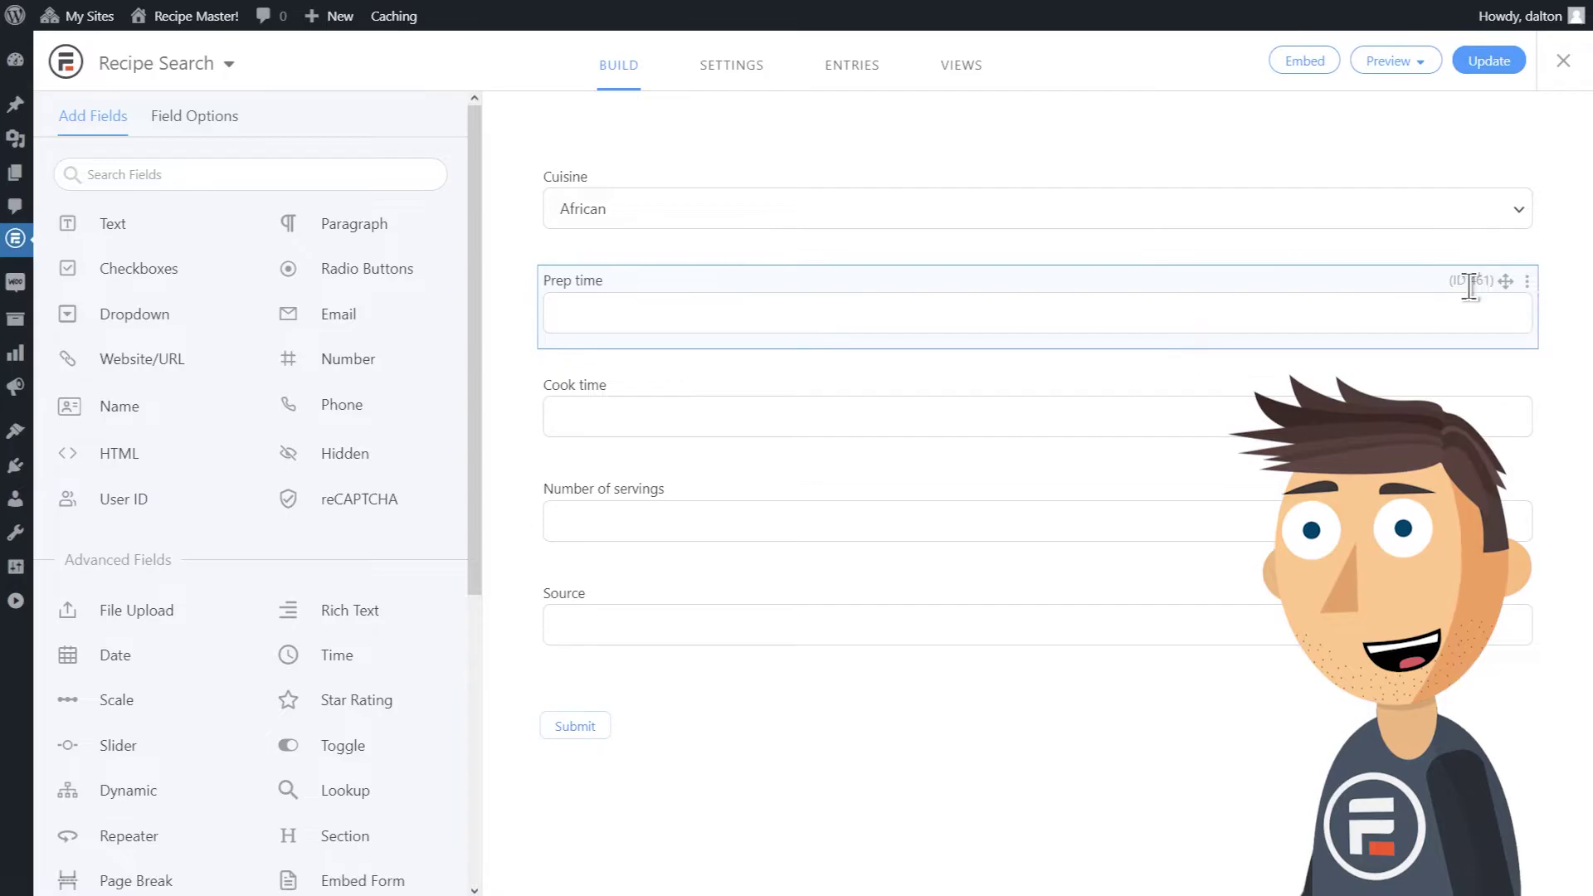
left_click(1513, 280)
left_click(1466, 306)
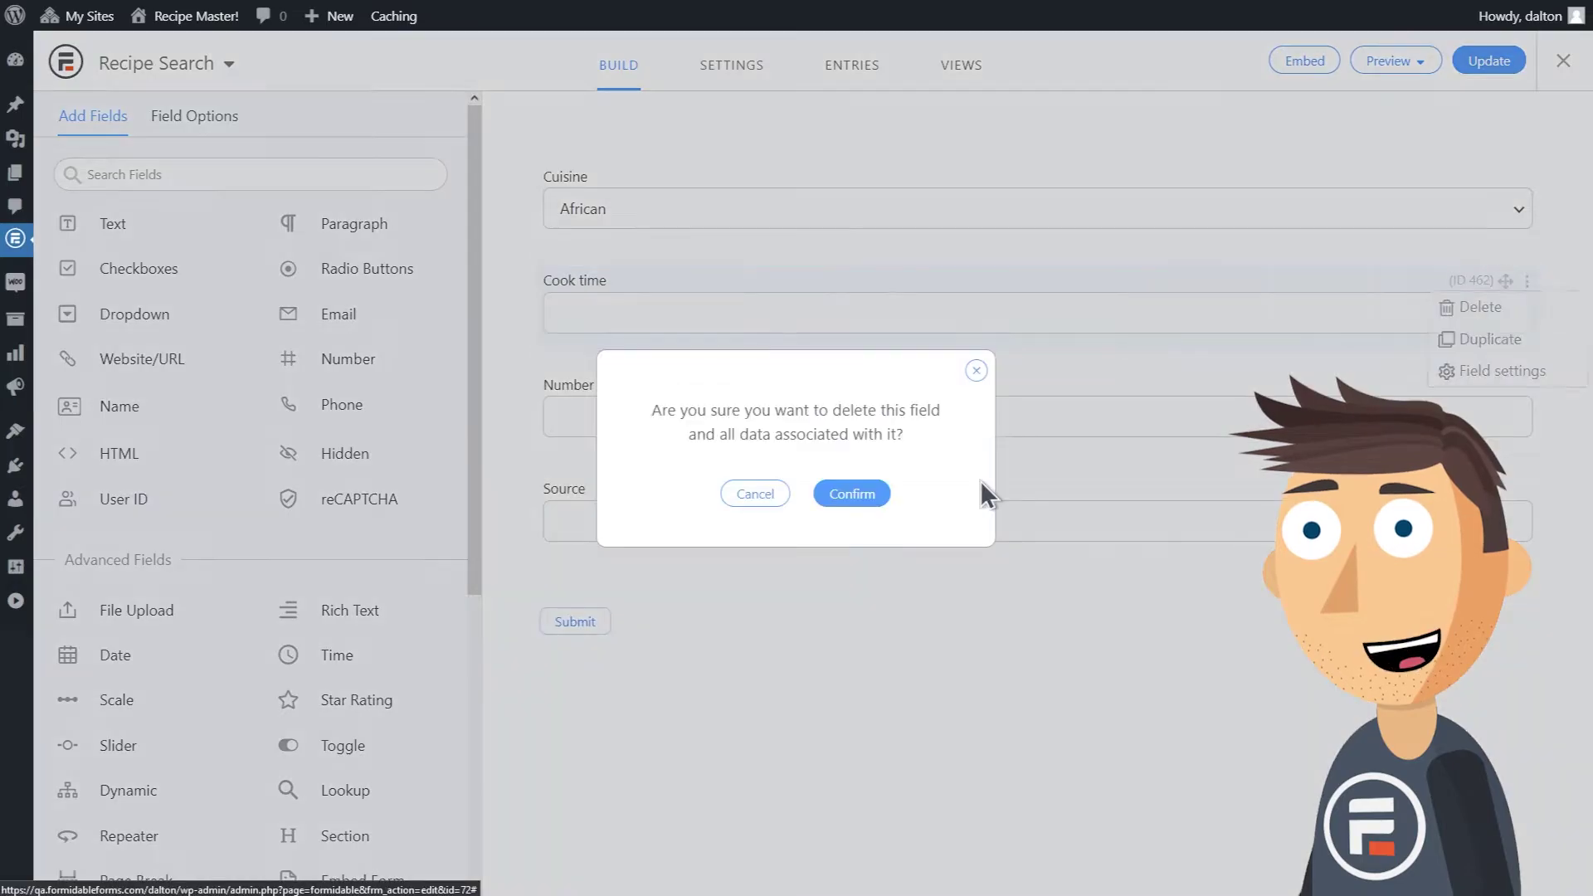
left_click(852, 494)
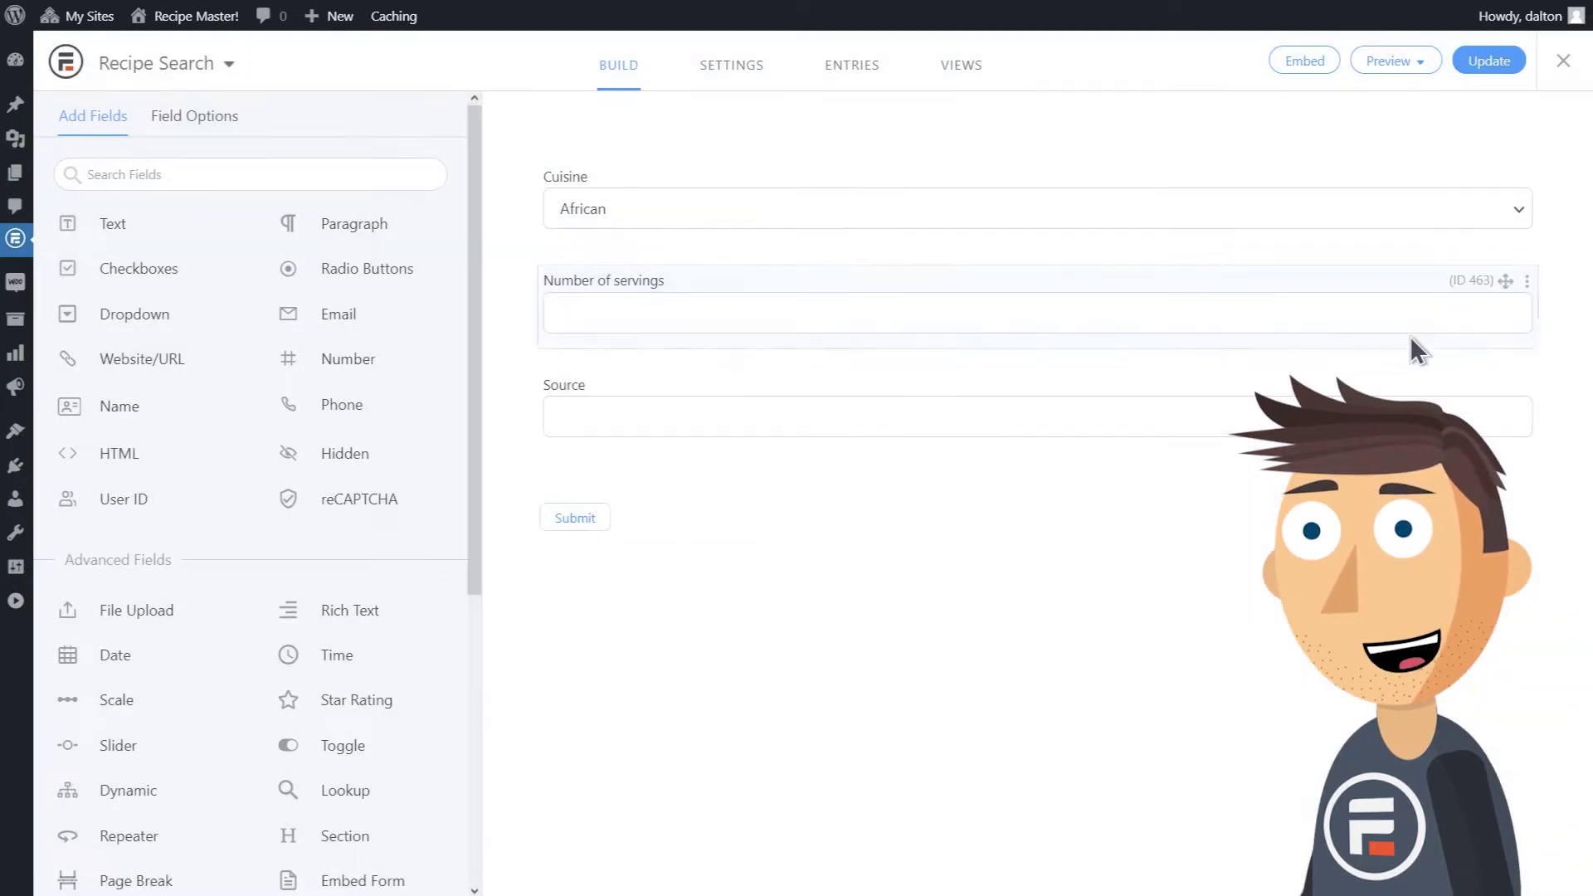
left_click(1529, 280)
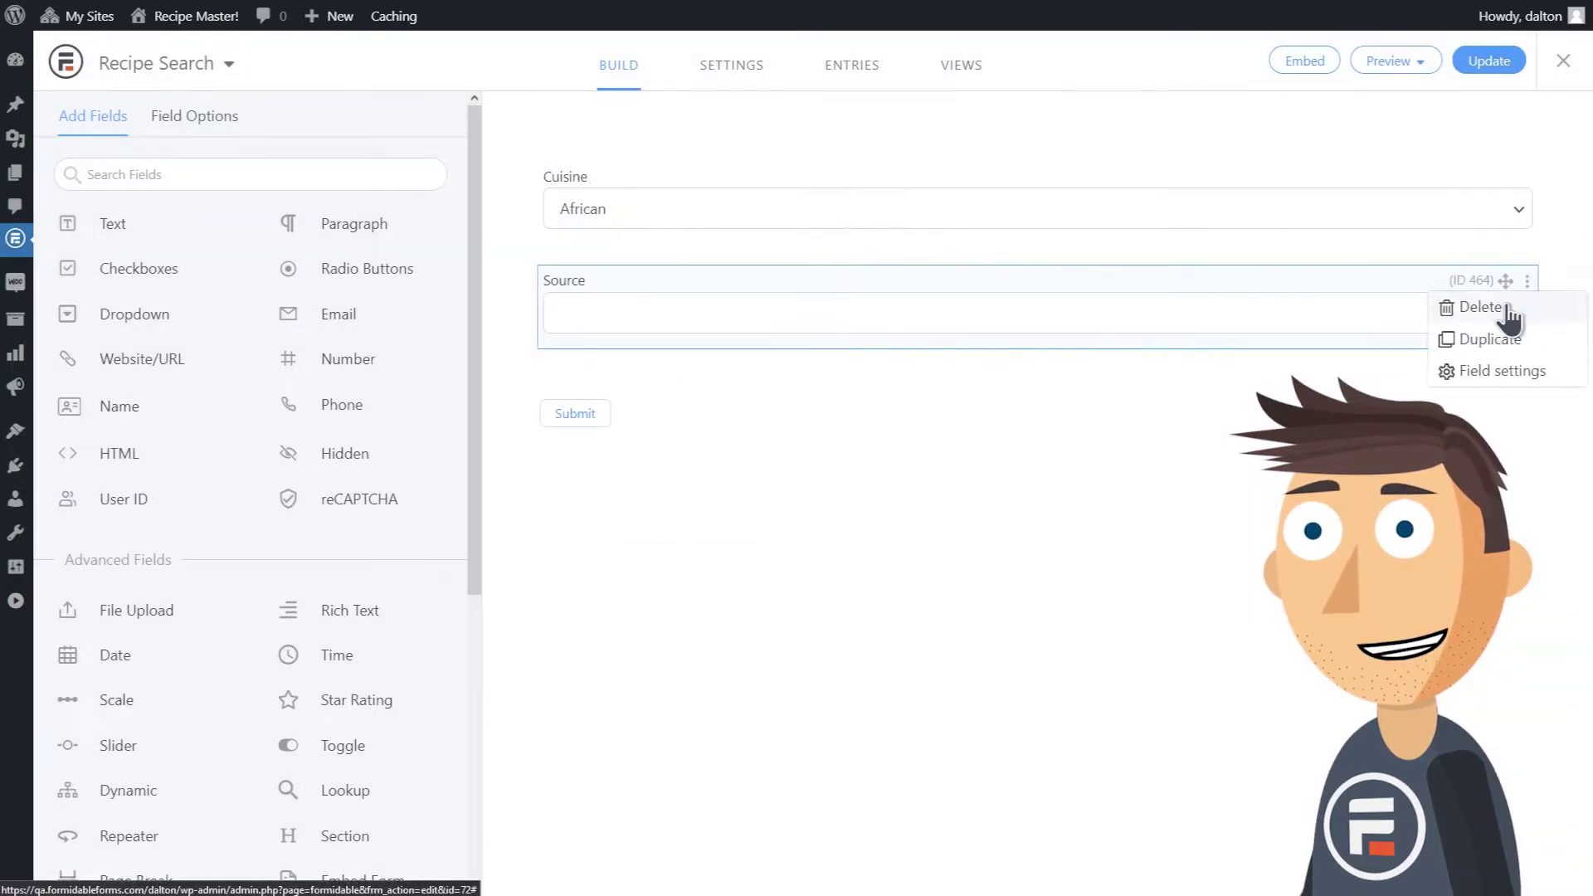
left_click(1466, 306)
left_click(852, 494)
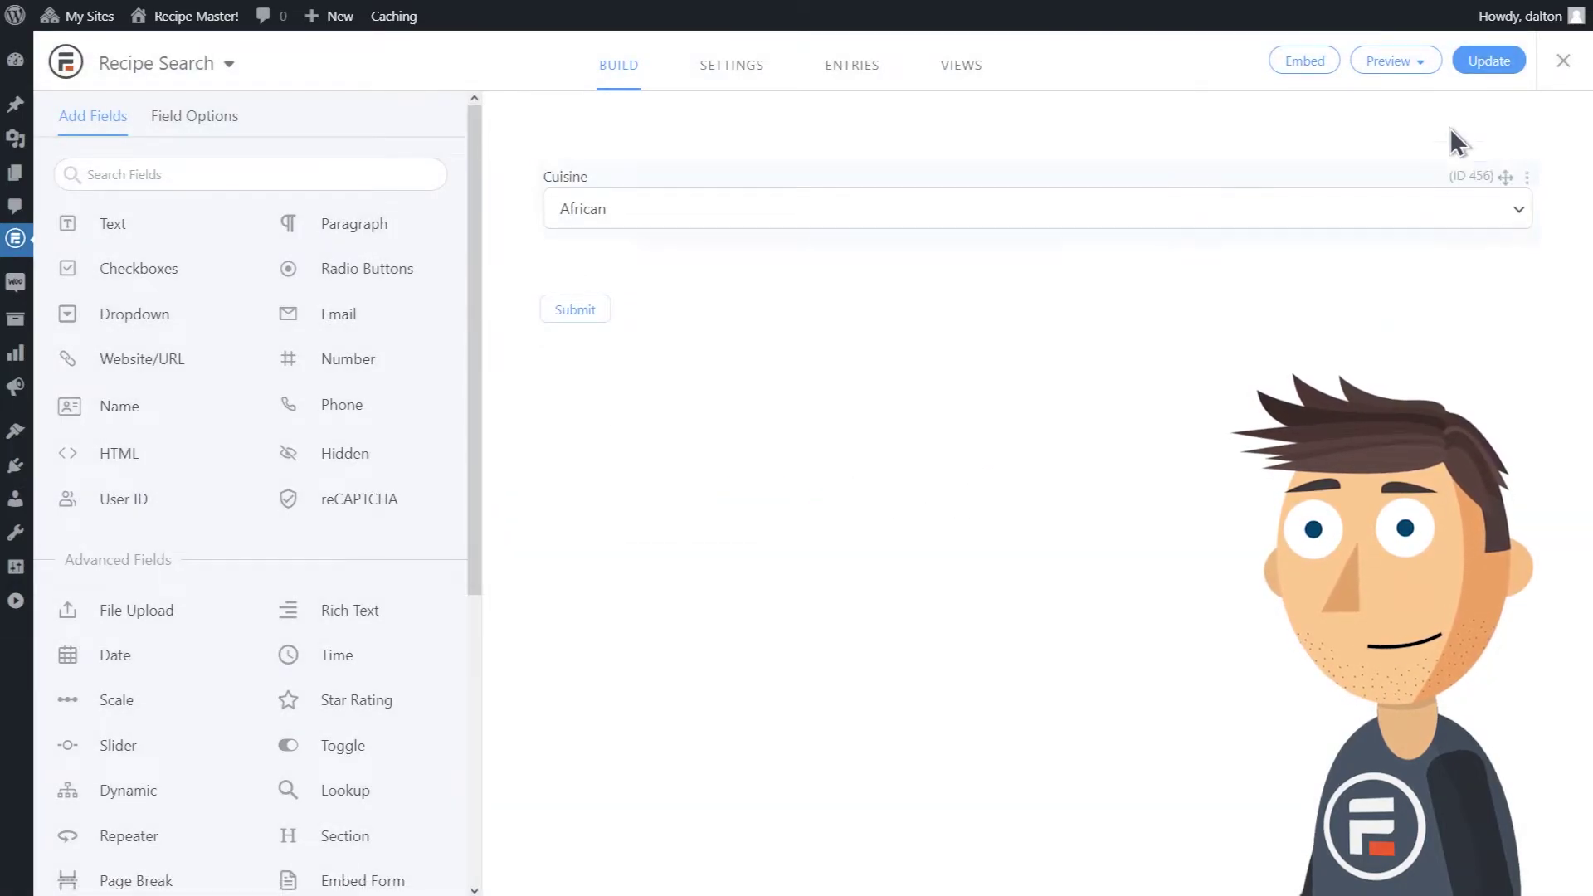
left_click(1488, 60)
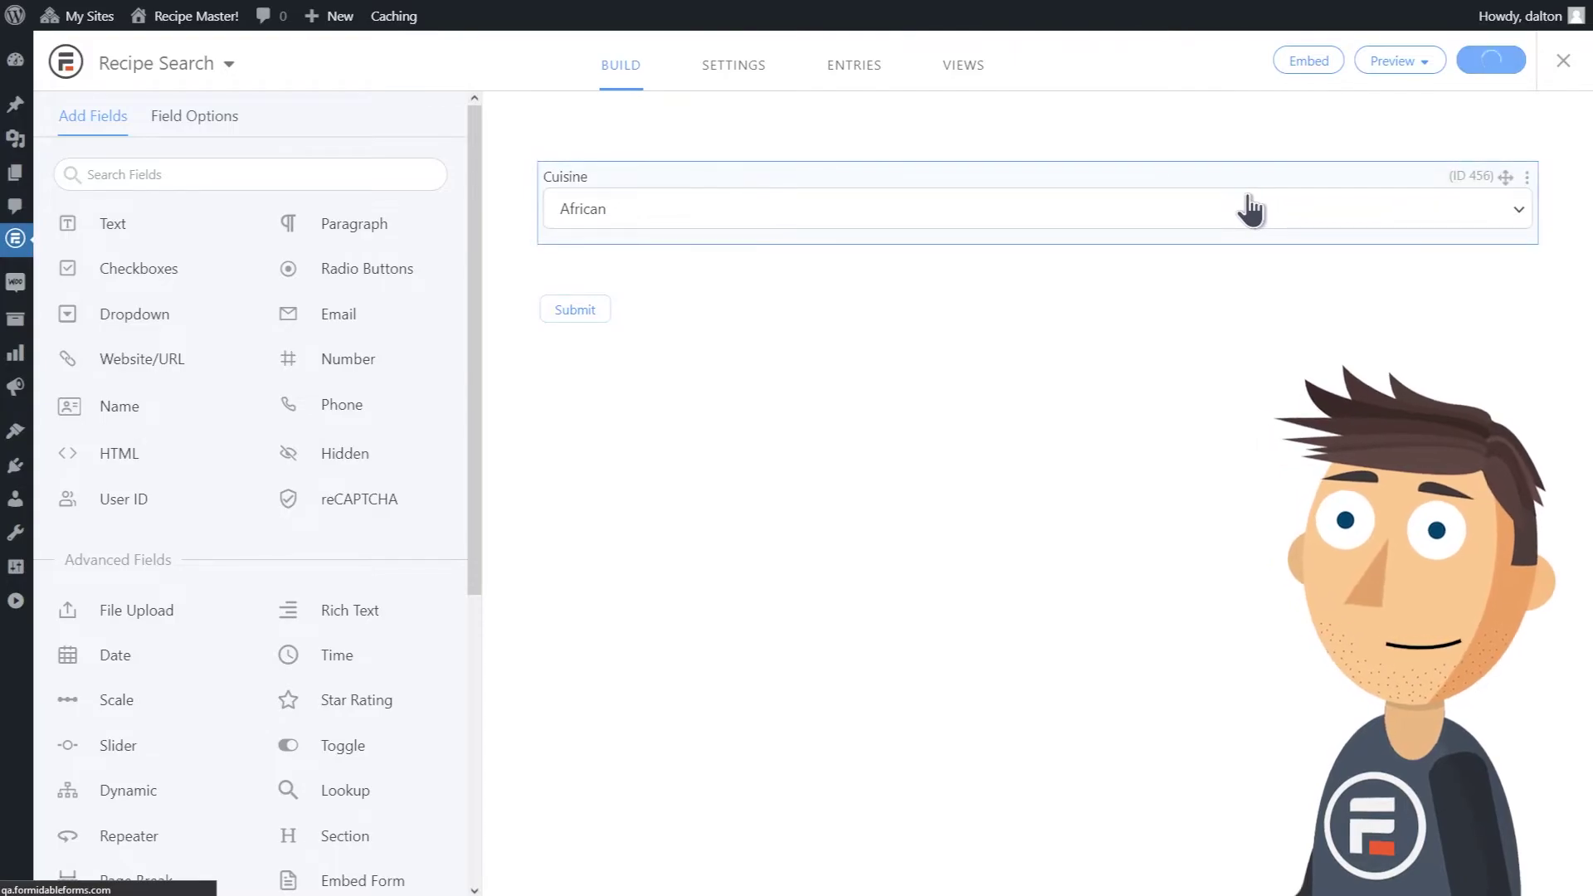
Set On Submit to redirect to the recipes URL ending ?cuisine="[456 sanitize_url=1]".
left_click(747, 79)
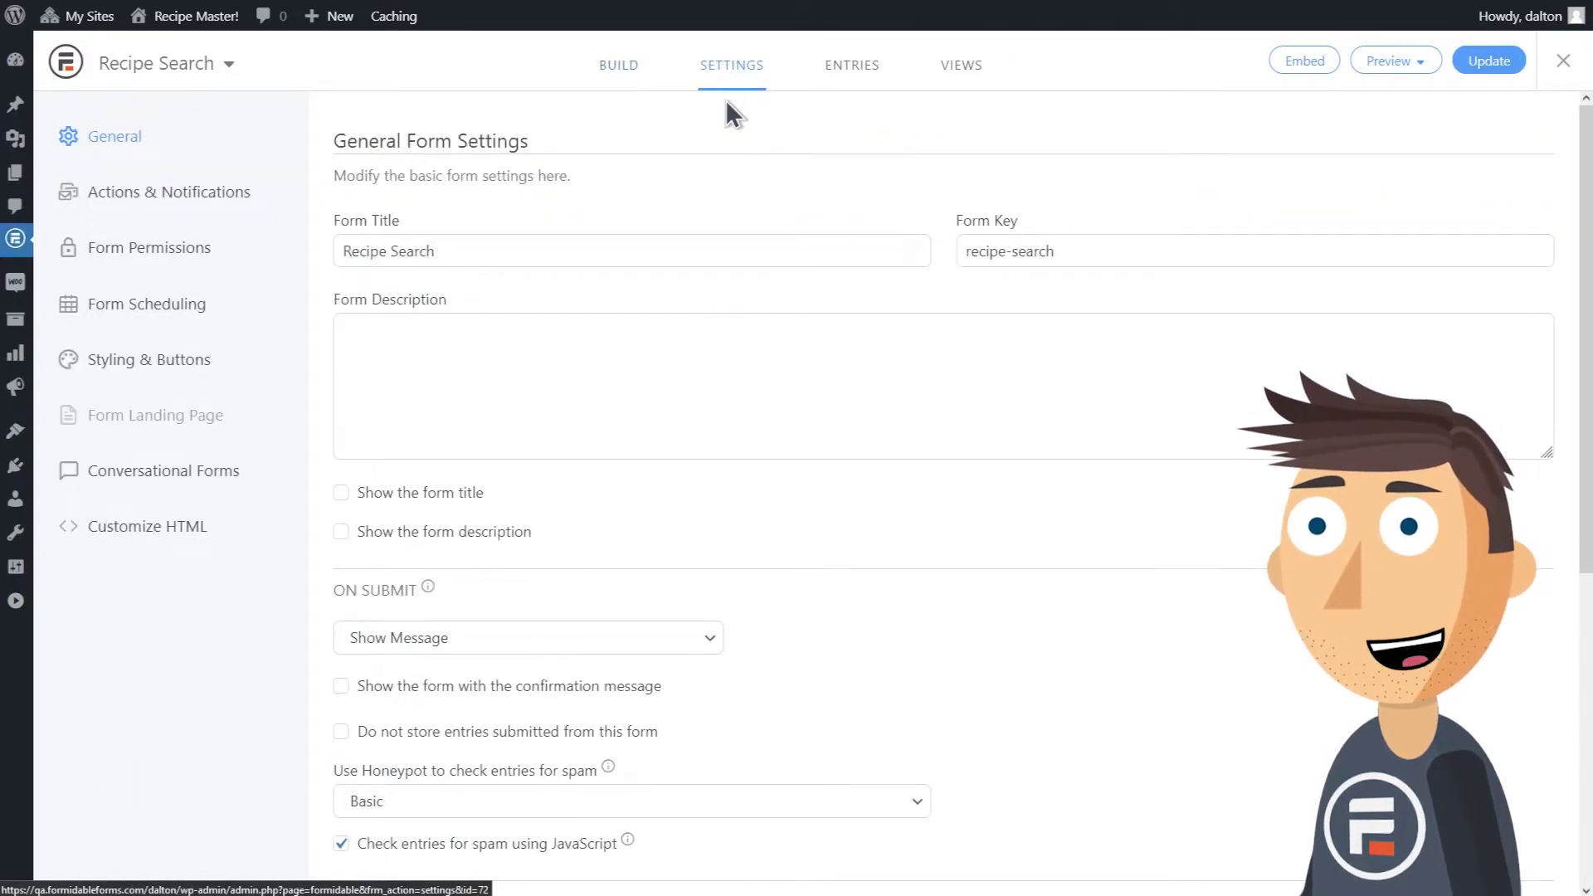
scroll(774, 498, "down", 3)
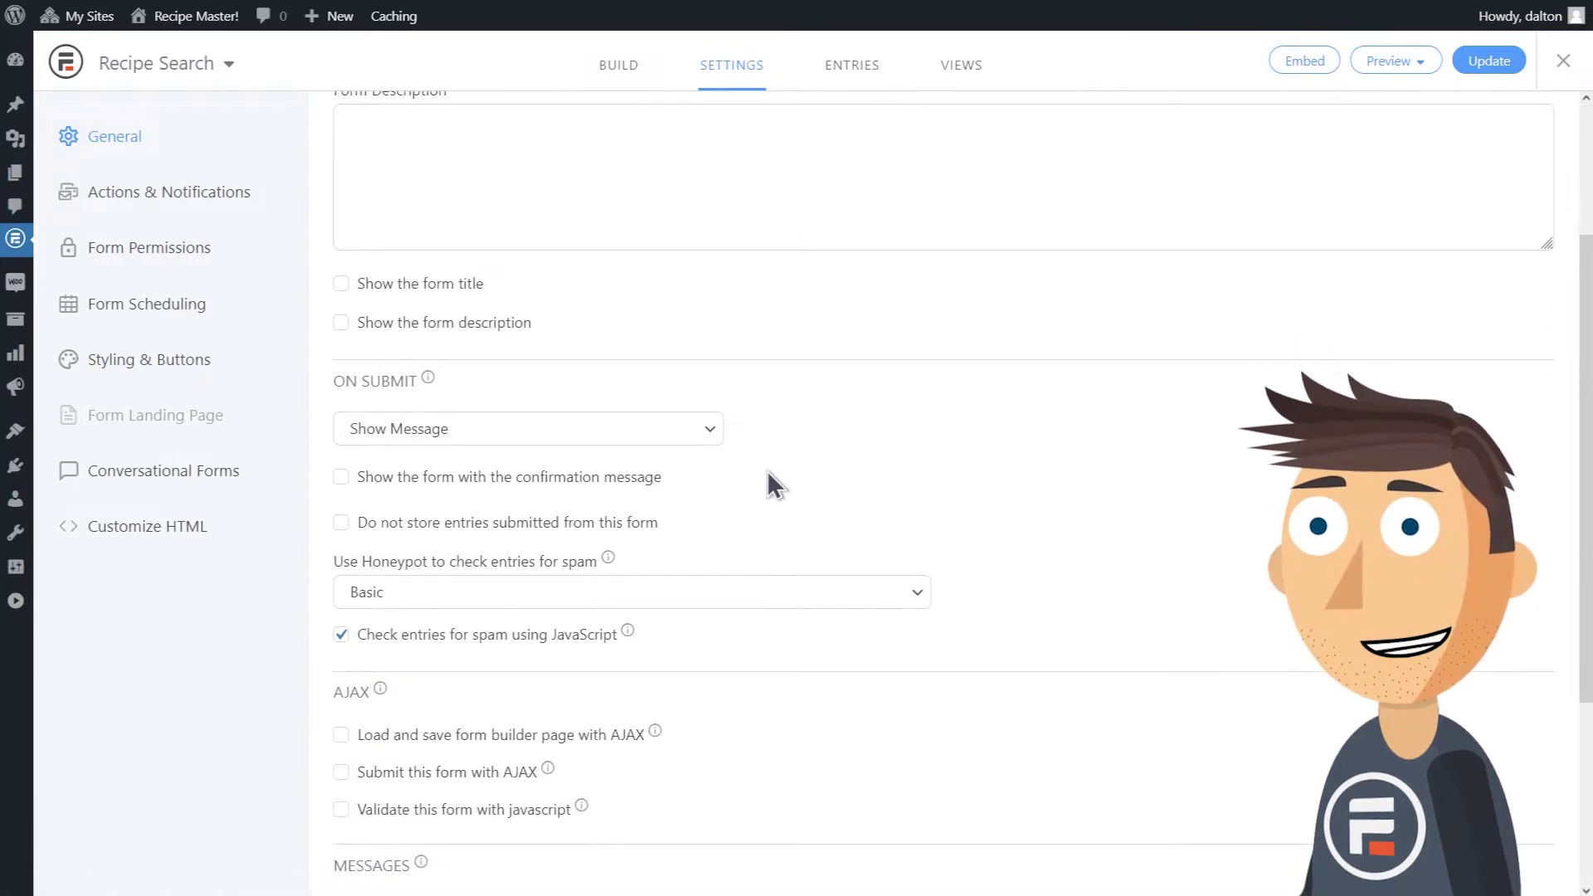
left_click(703, 428)
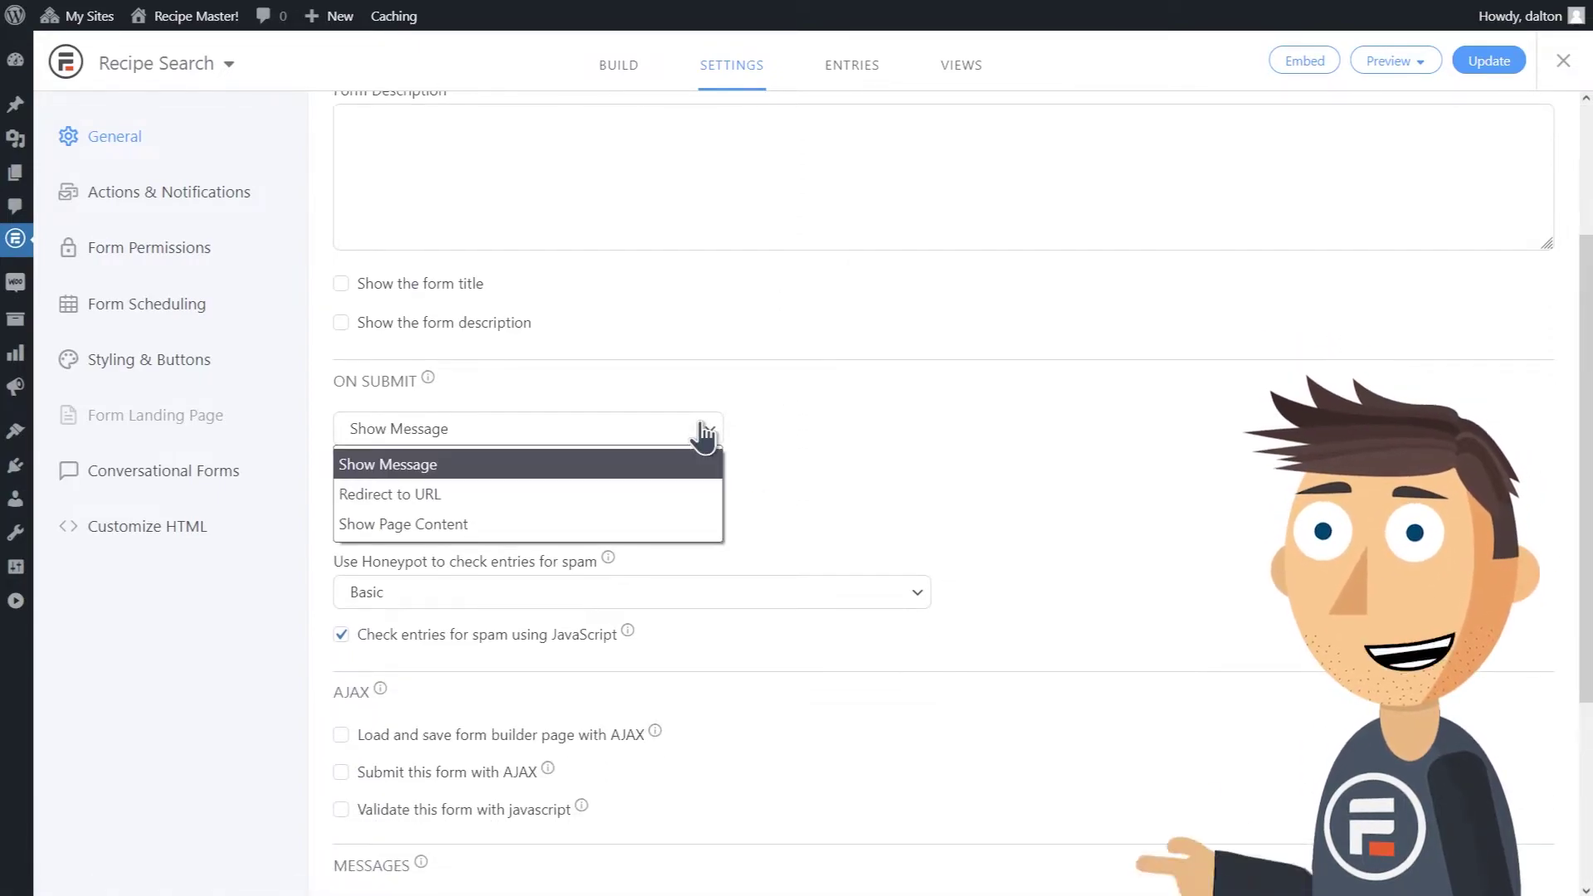
left_click(685, 494)
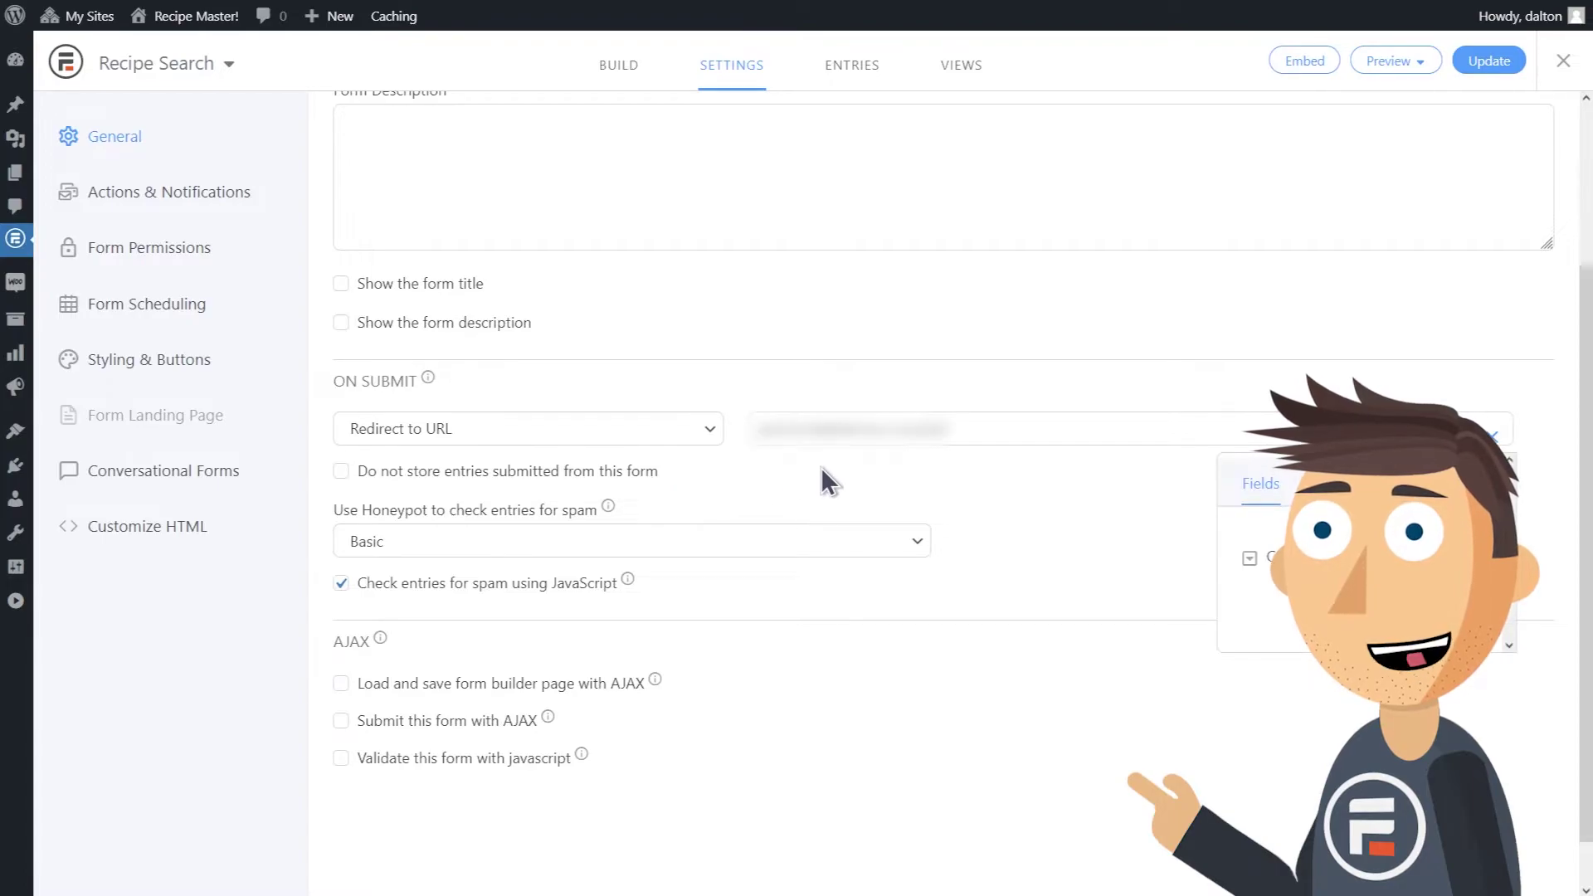
type("lton/recip")
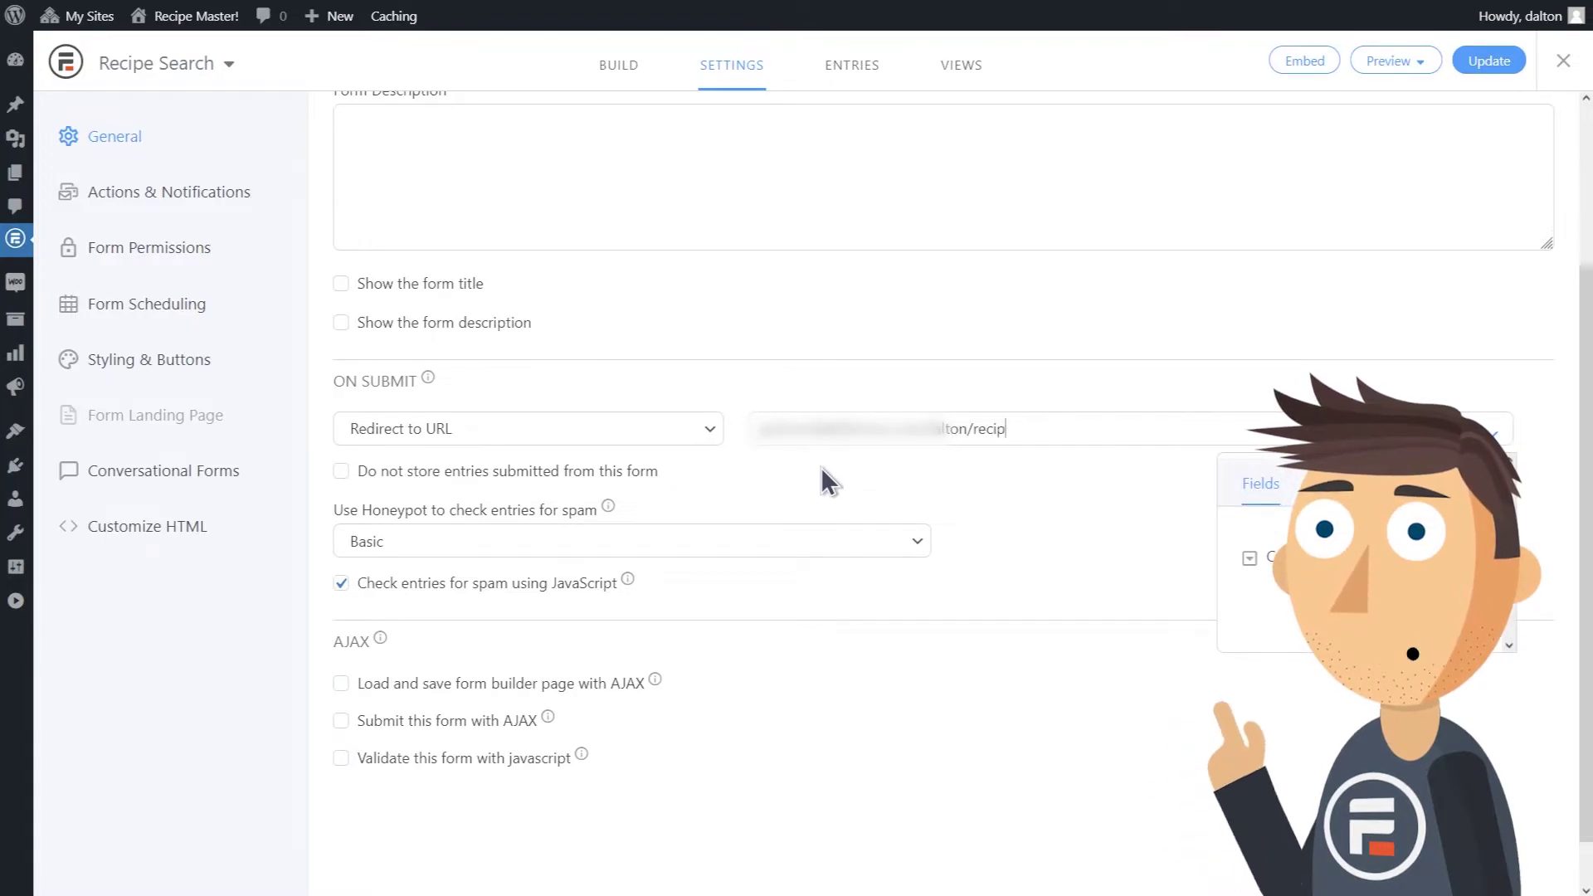
type("es?")
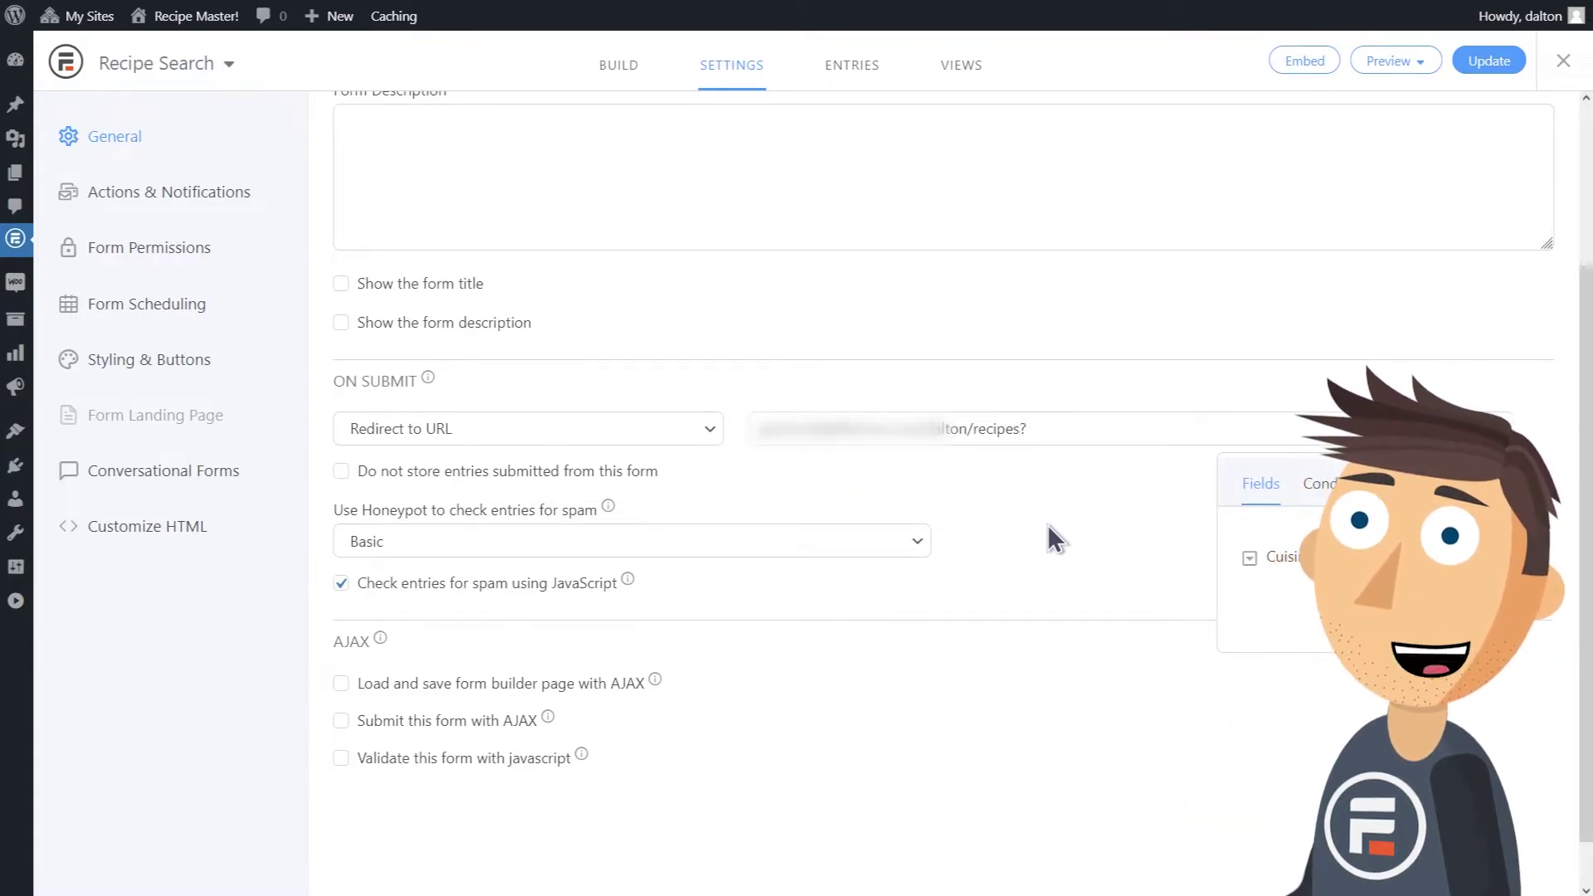
type("cuisine")
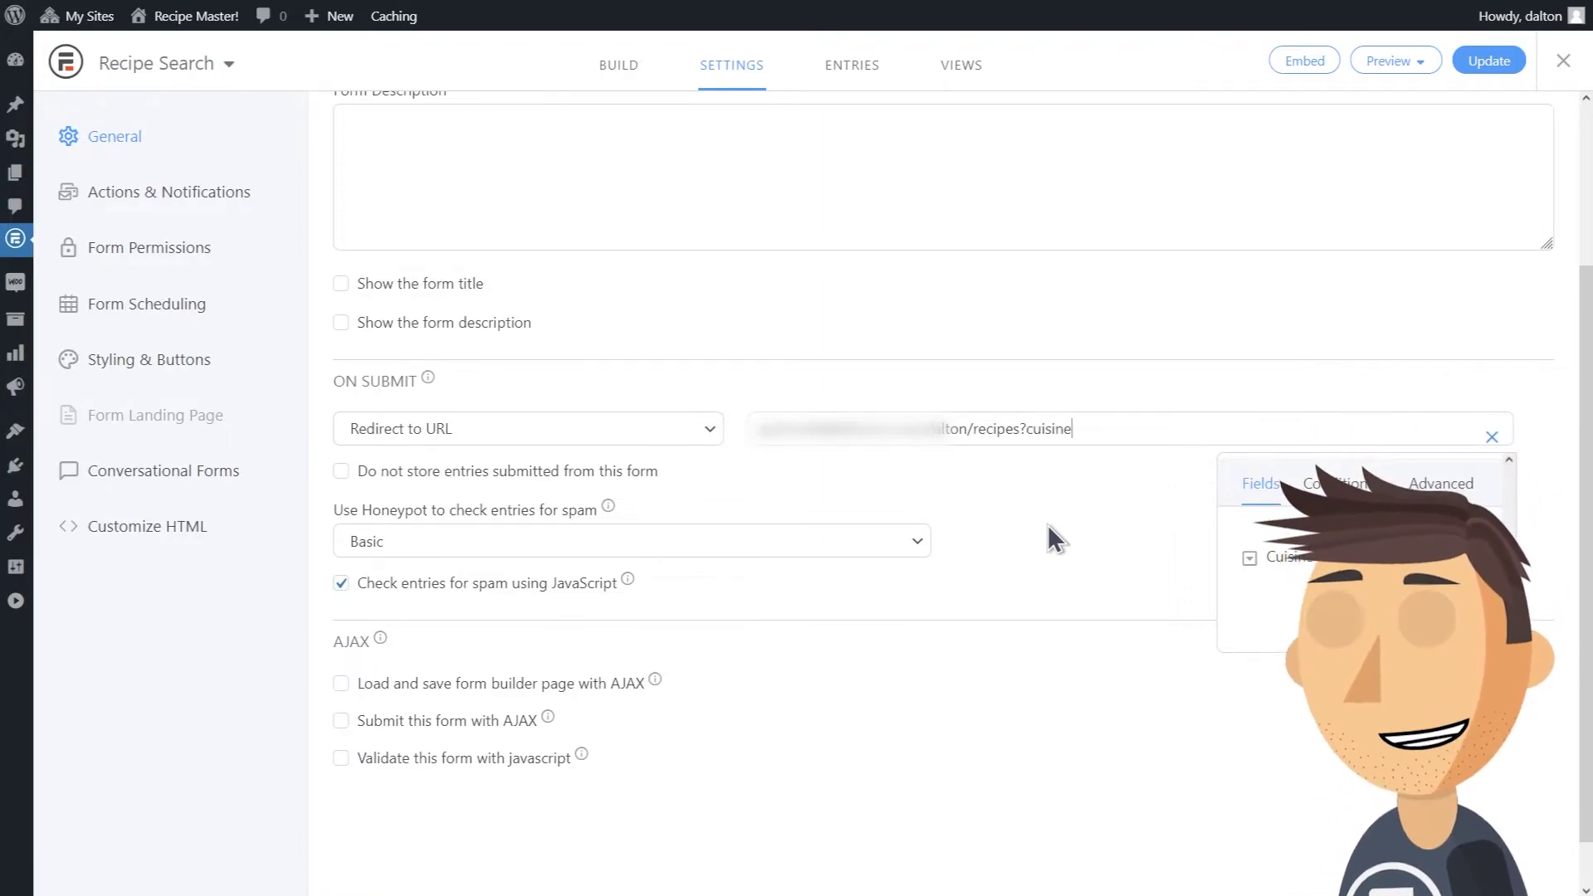
type("=\"")
left_click(1341, 568)
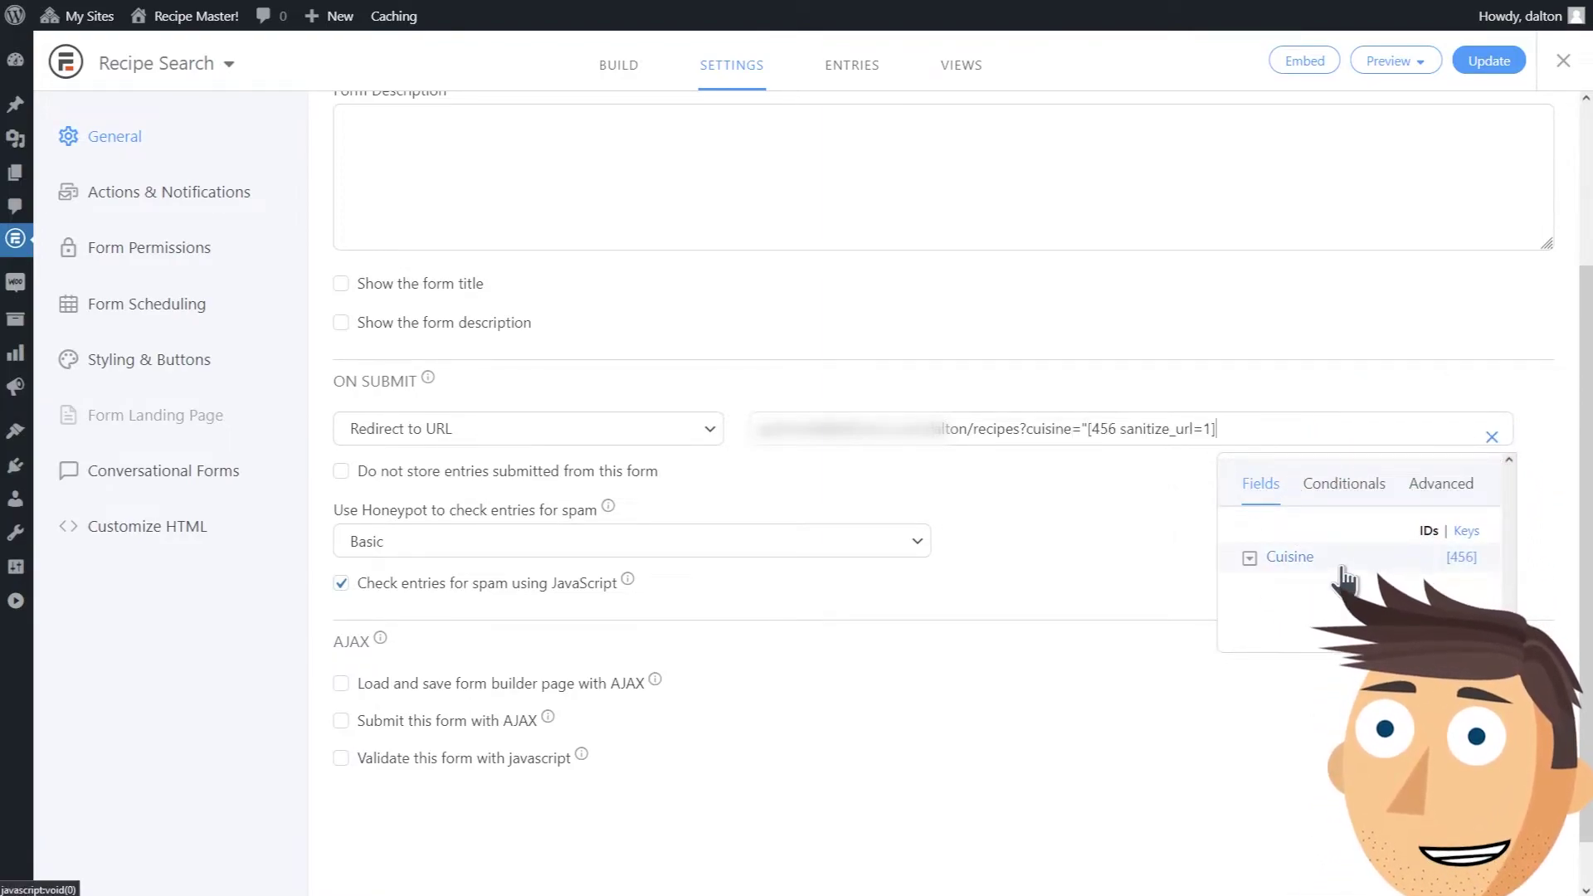
type("\"")
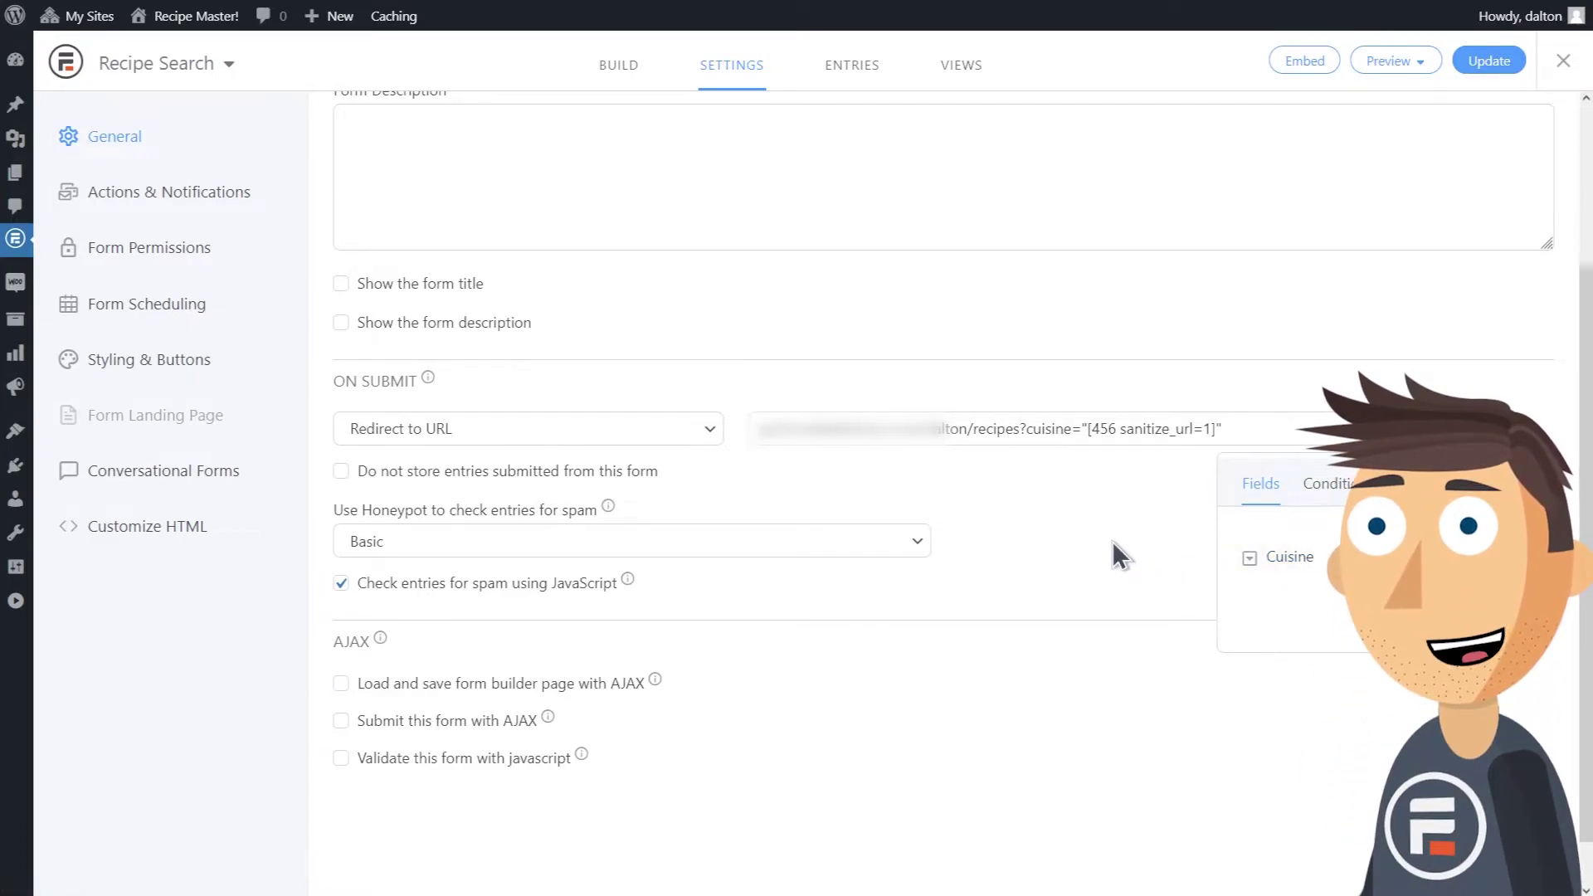
type("&")
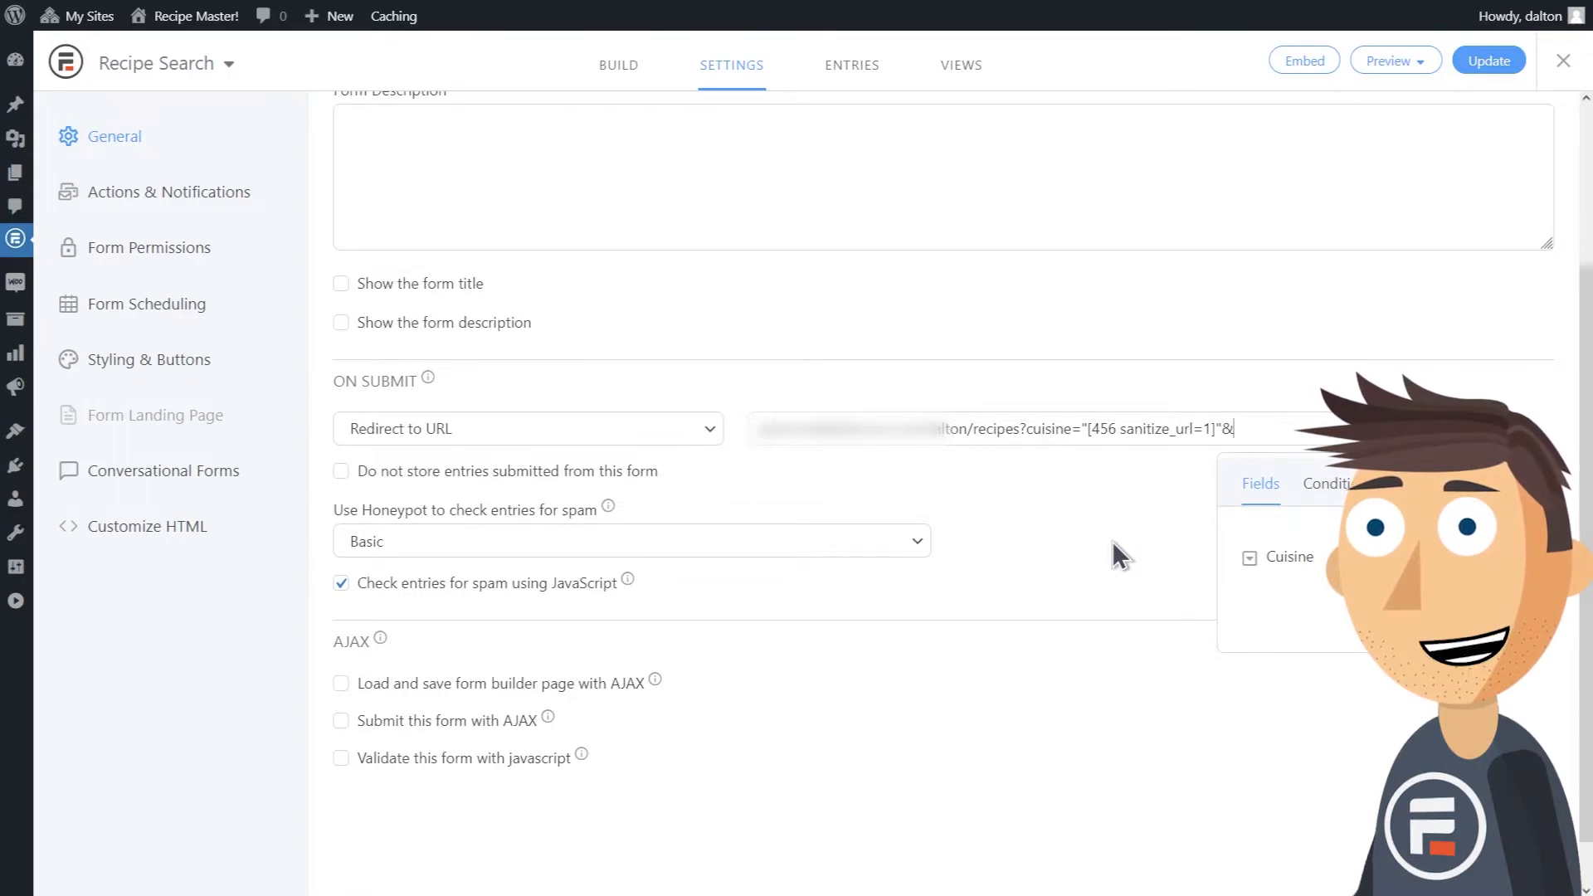
type("in")
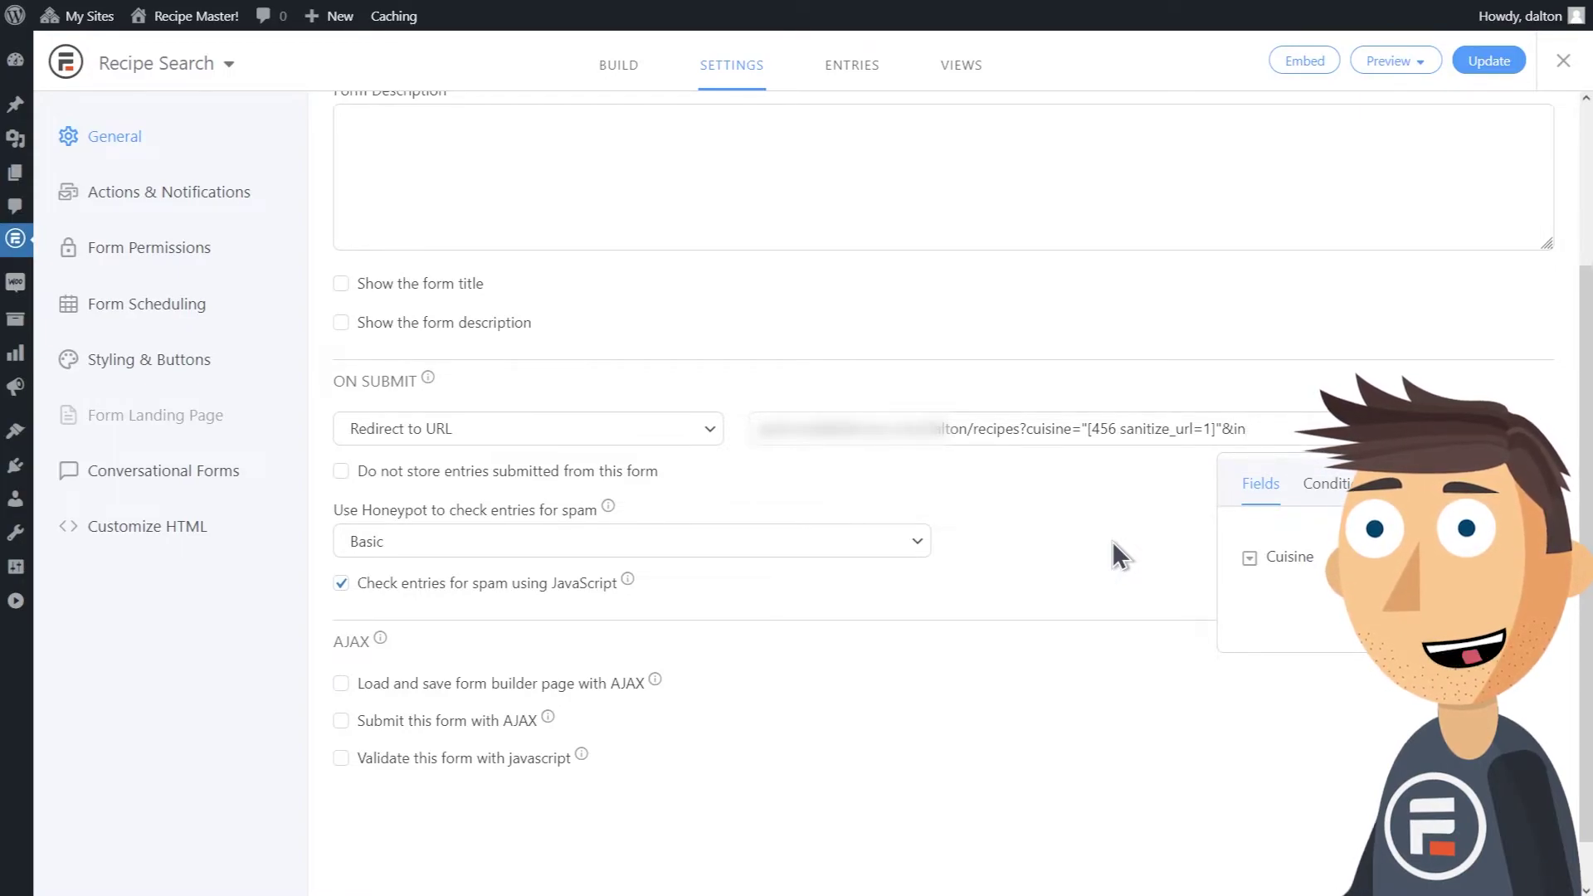
type("gredient")
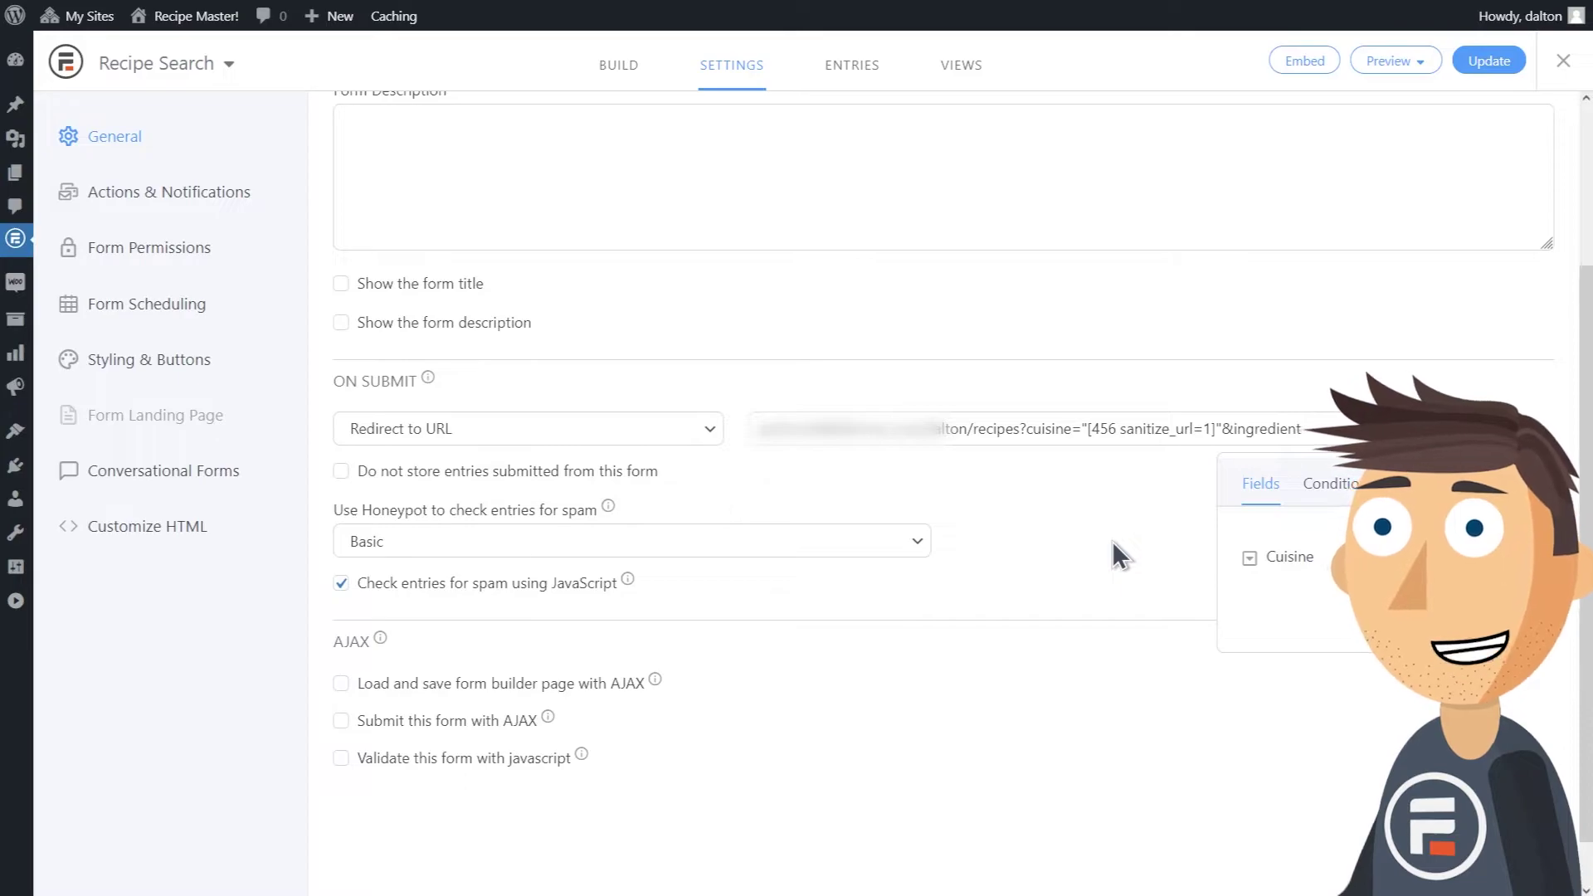
type("=\"")
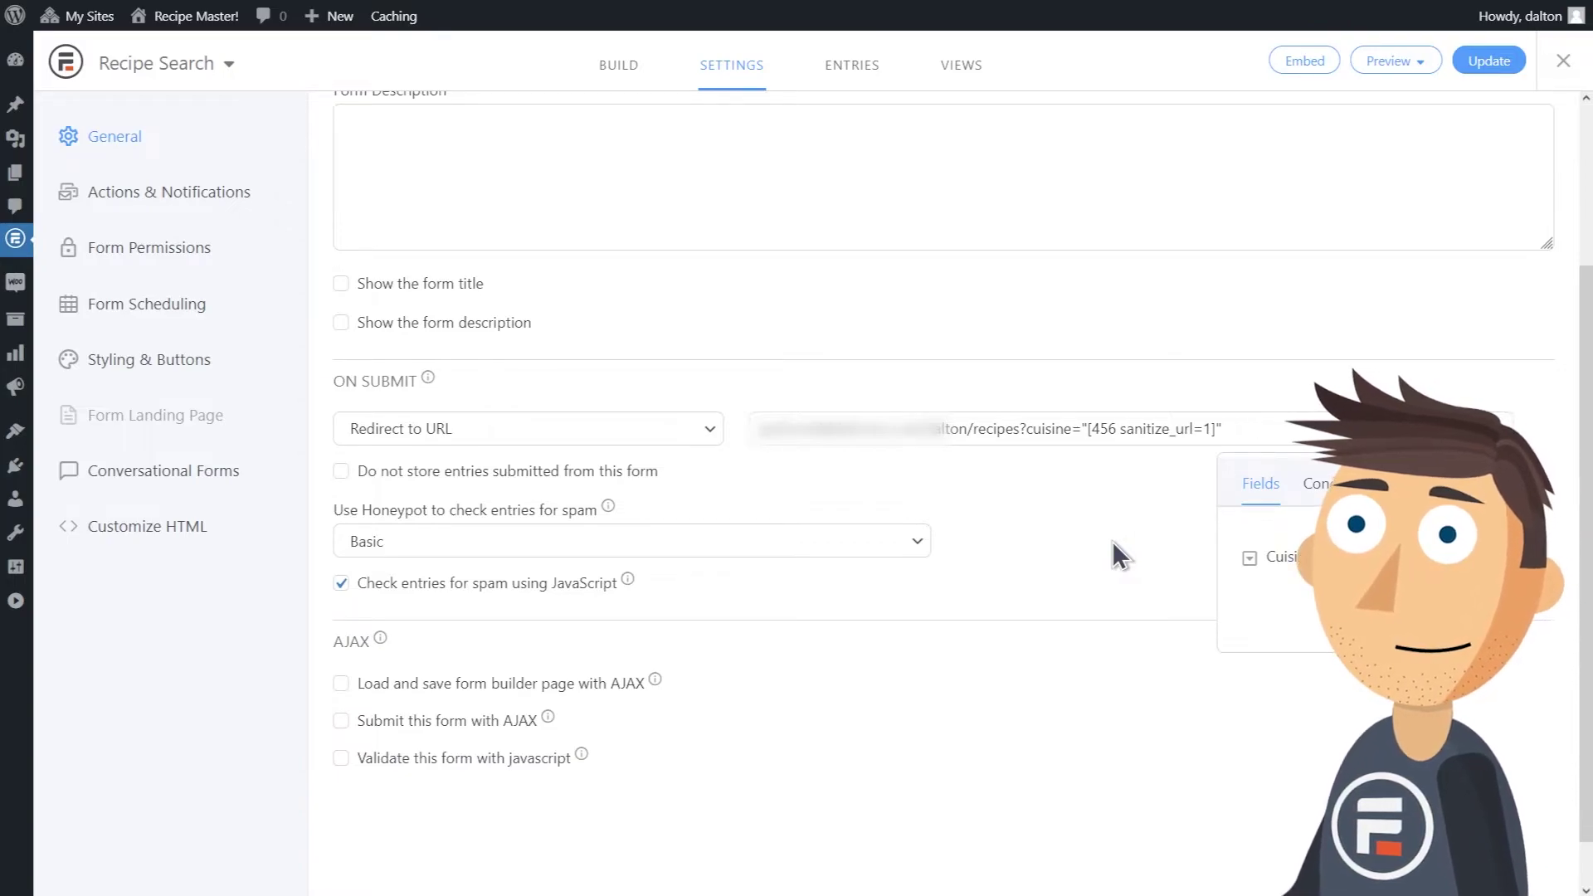
key("BackSpace")
key("BackSpace")
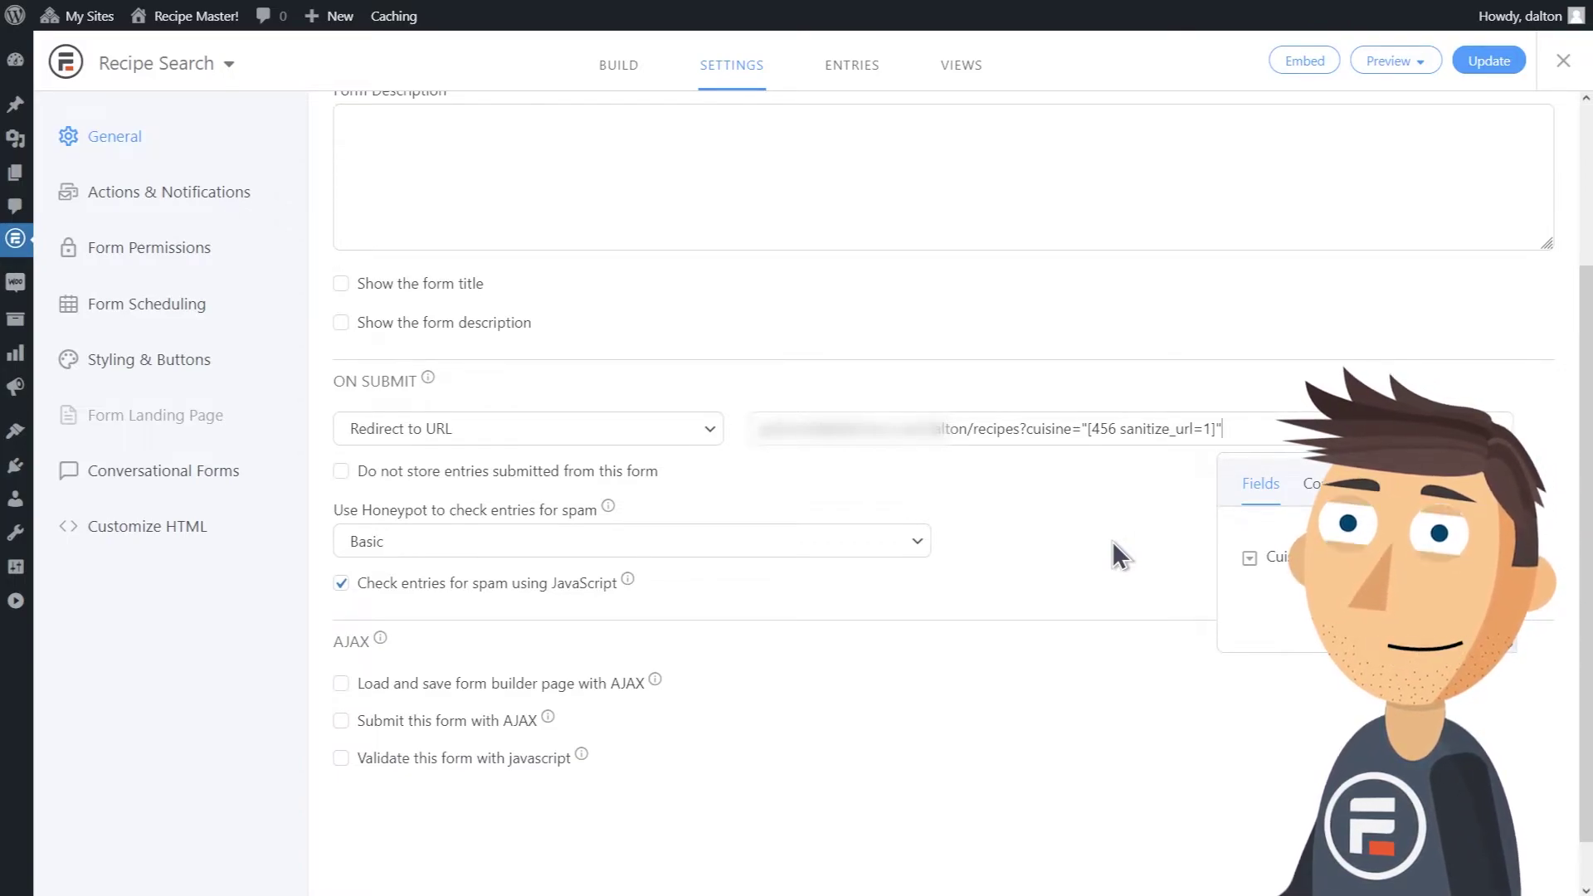
Enable 'Do not store entries', switch off the Send Email action, and update the settings.
left_click(629, 480)
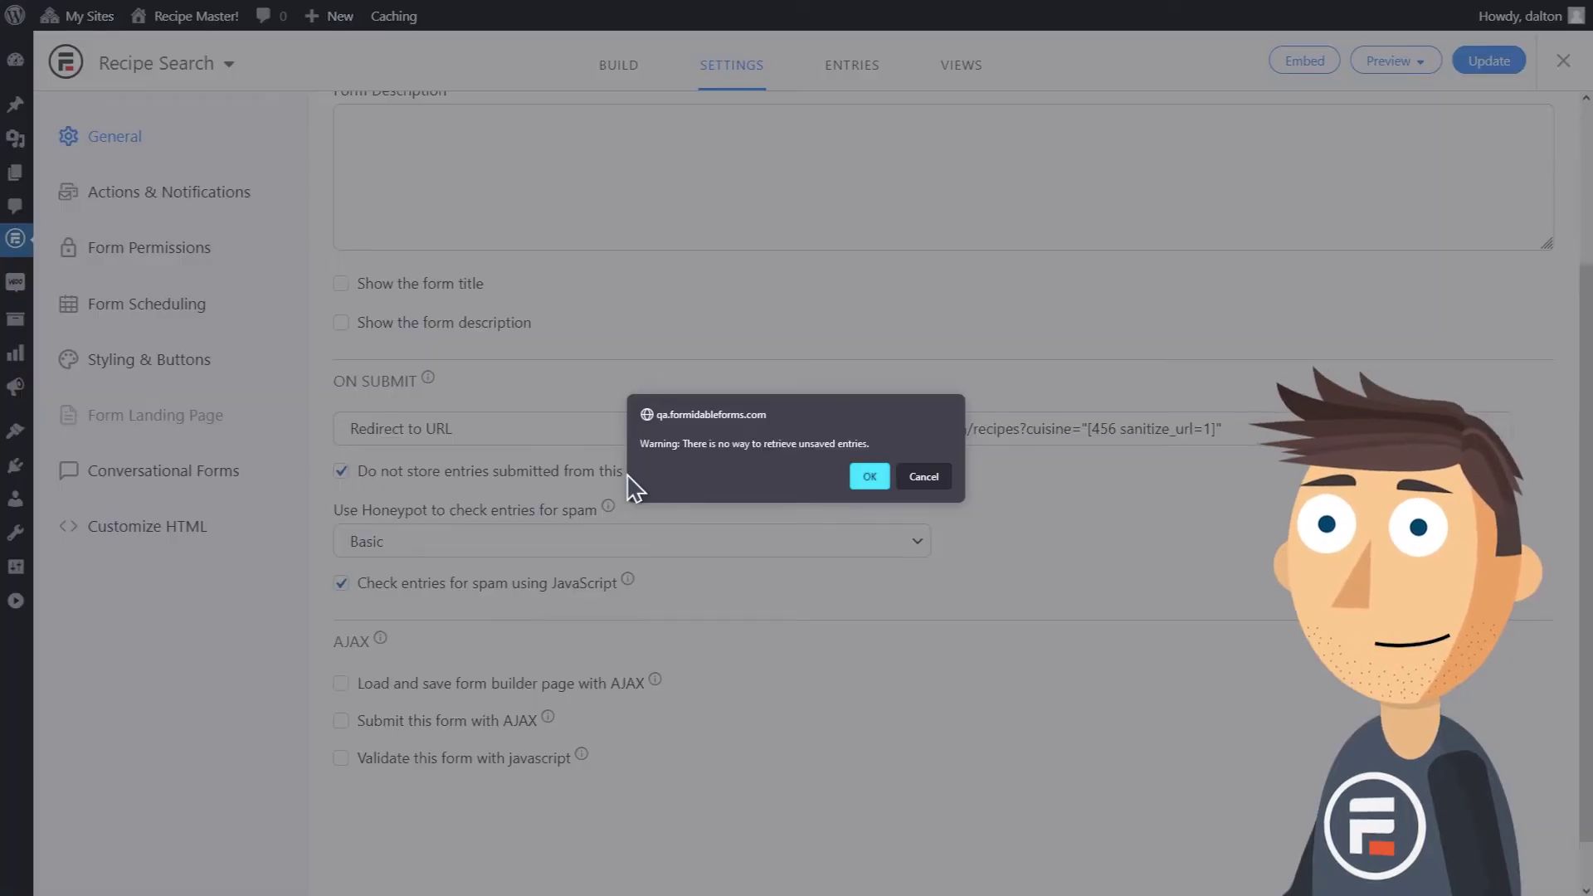
left_click(861, 478)
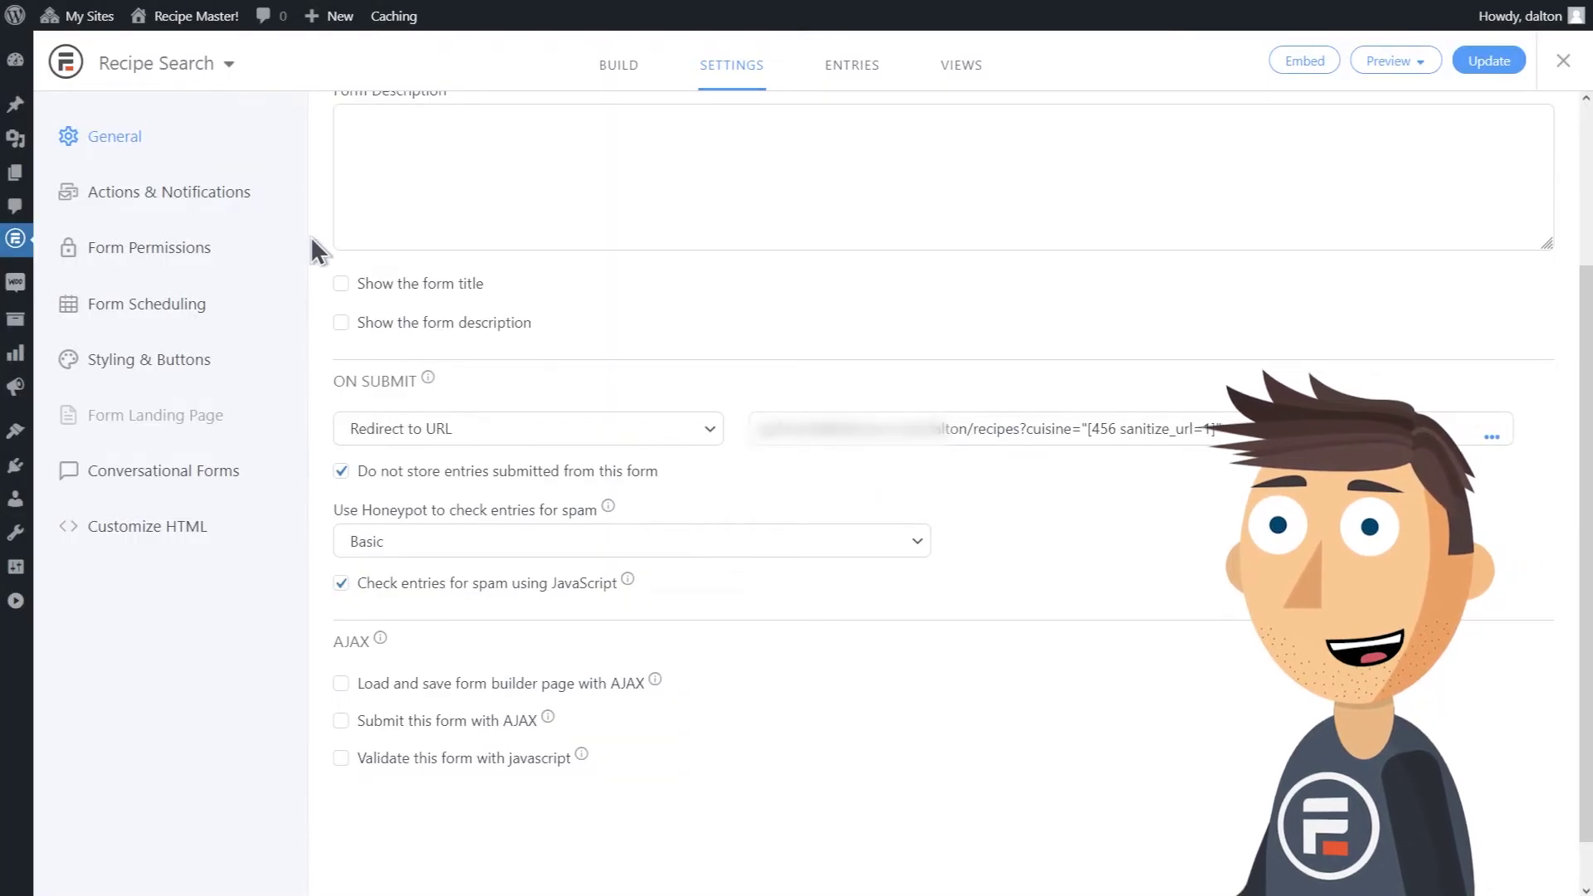
left_click(214, 198)
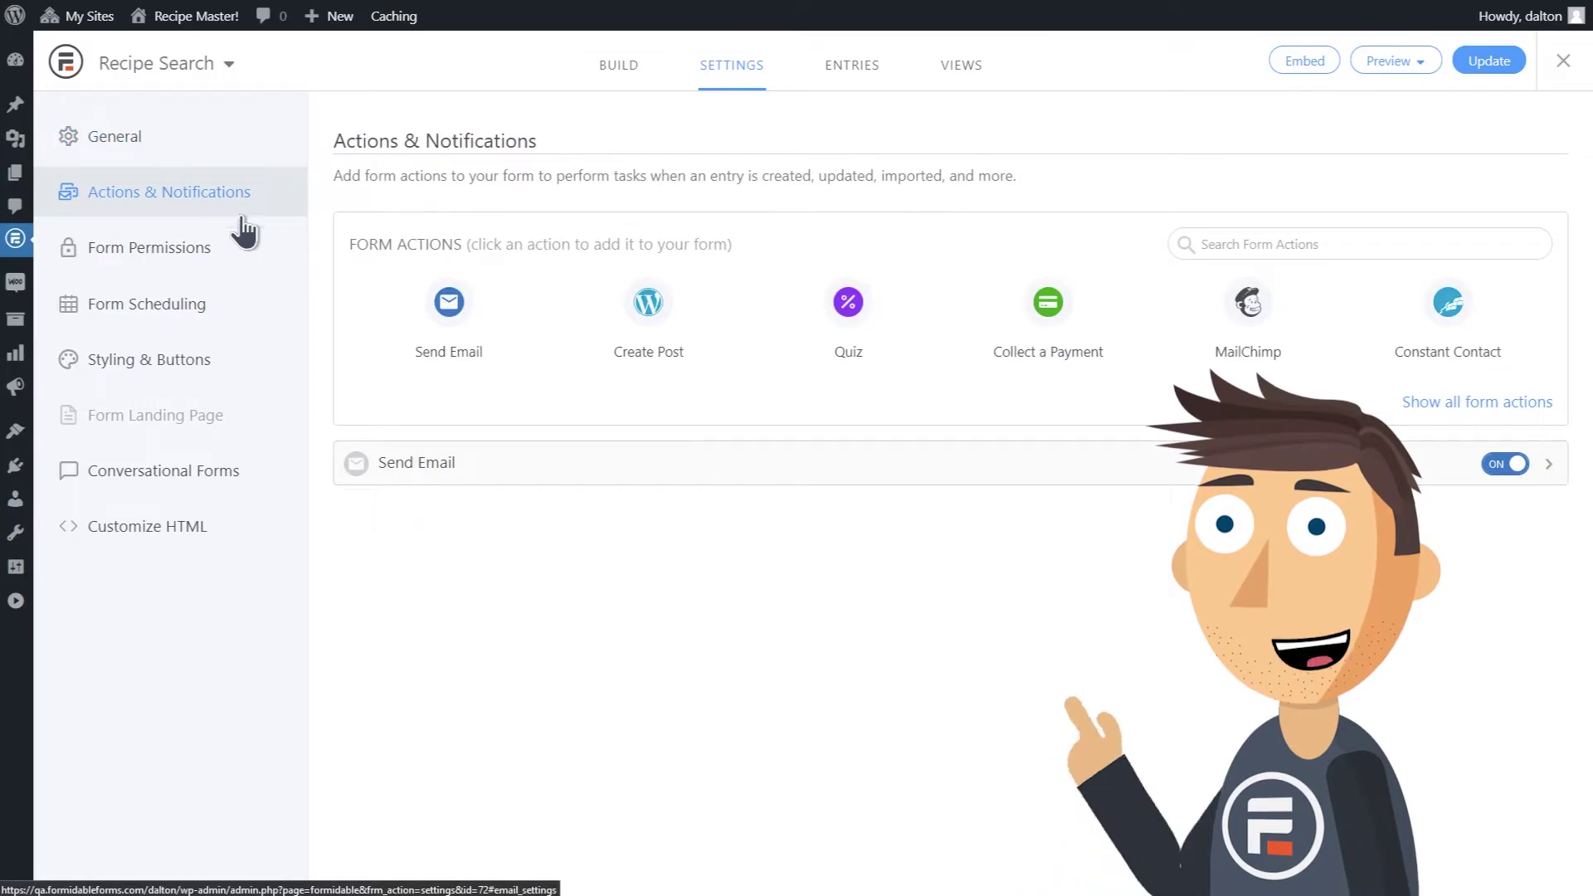
left_click(1502, 464)
left_click(226, 162)
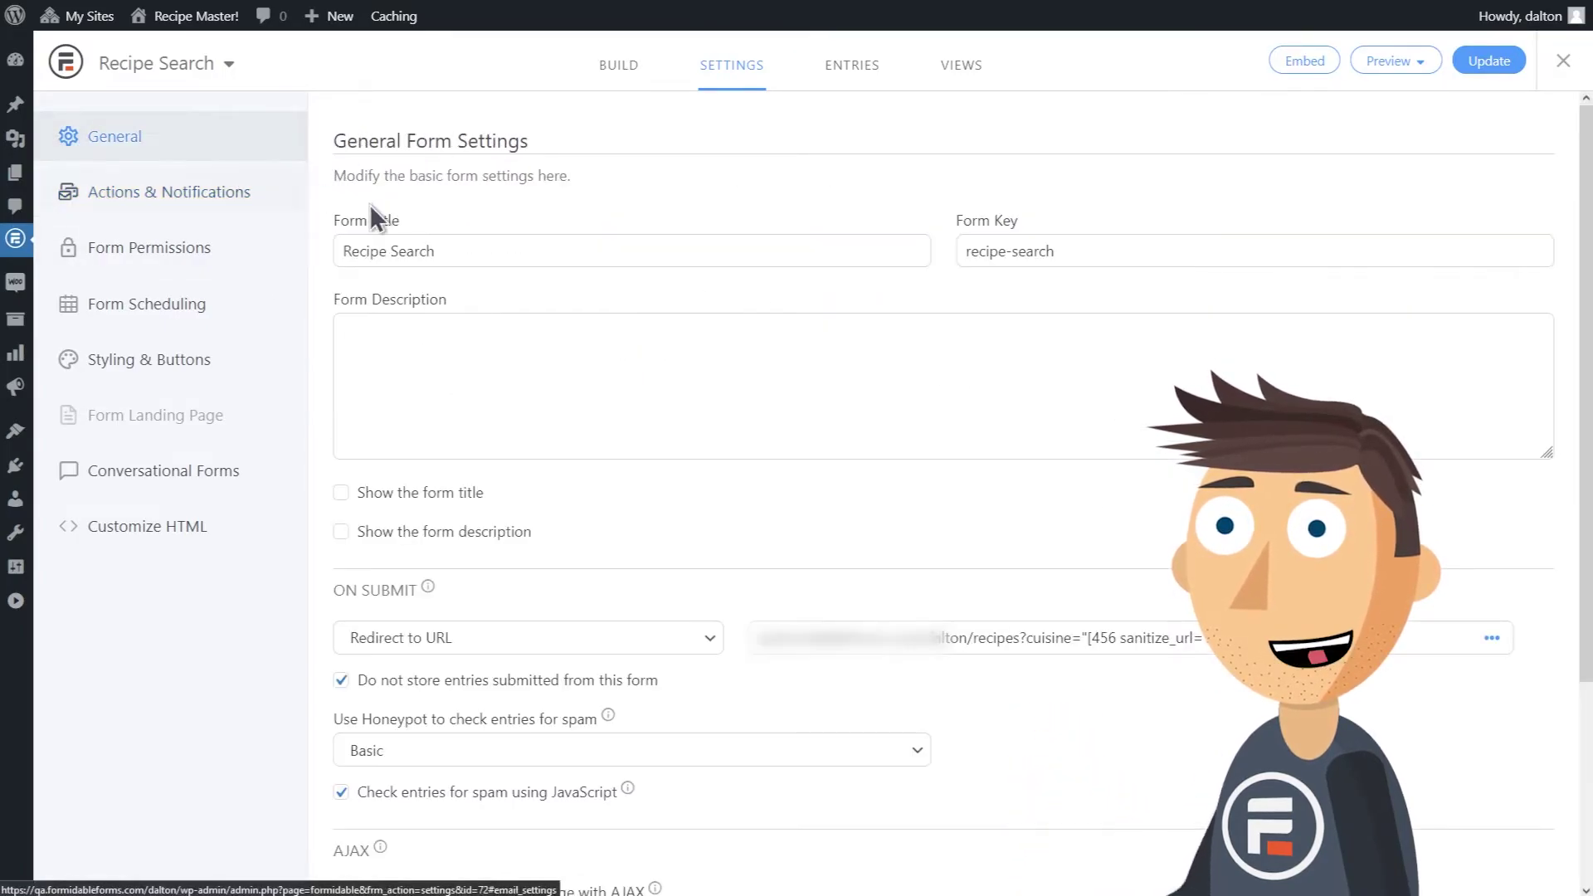
left_click(1488, 61)
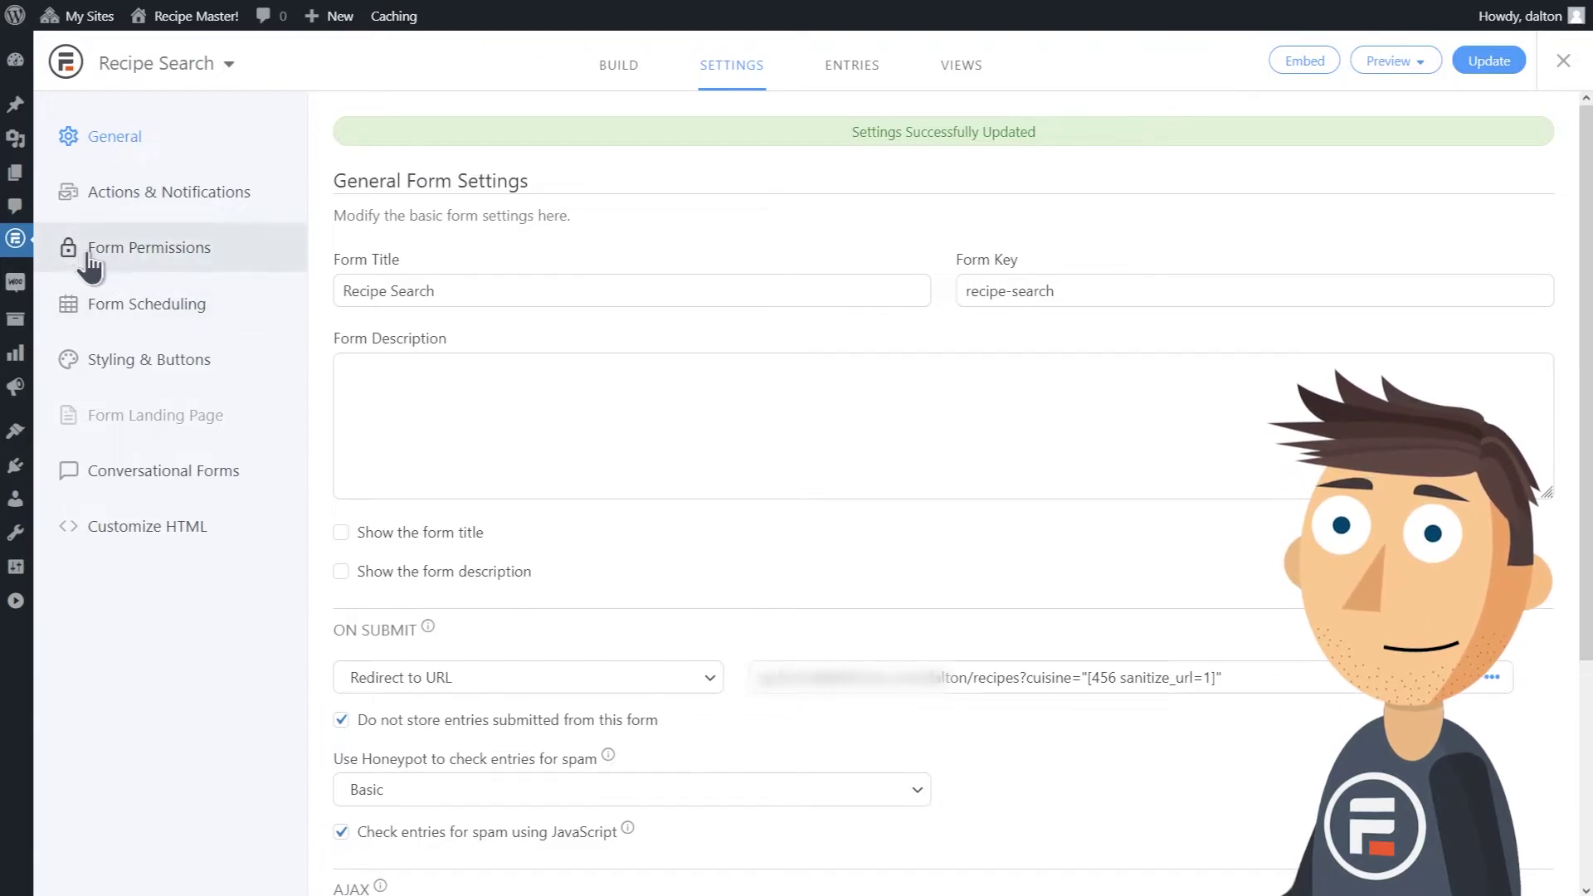
Add a Cuisine is equal to [get param="cuisine"] filter to Recipe Catalog Grid and update it.
mouse_move(14, 247)
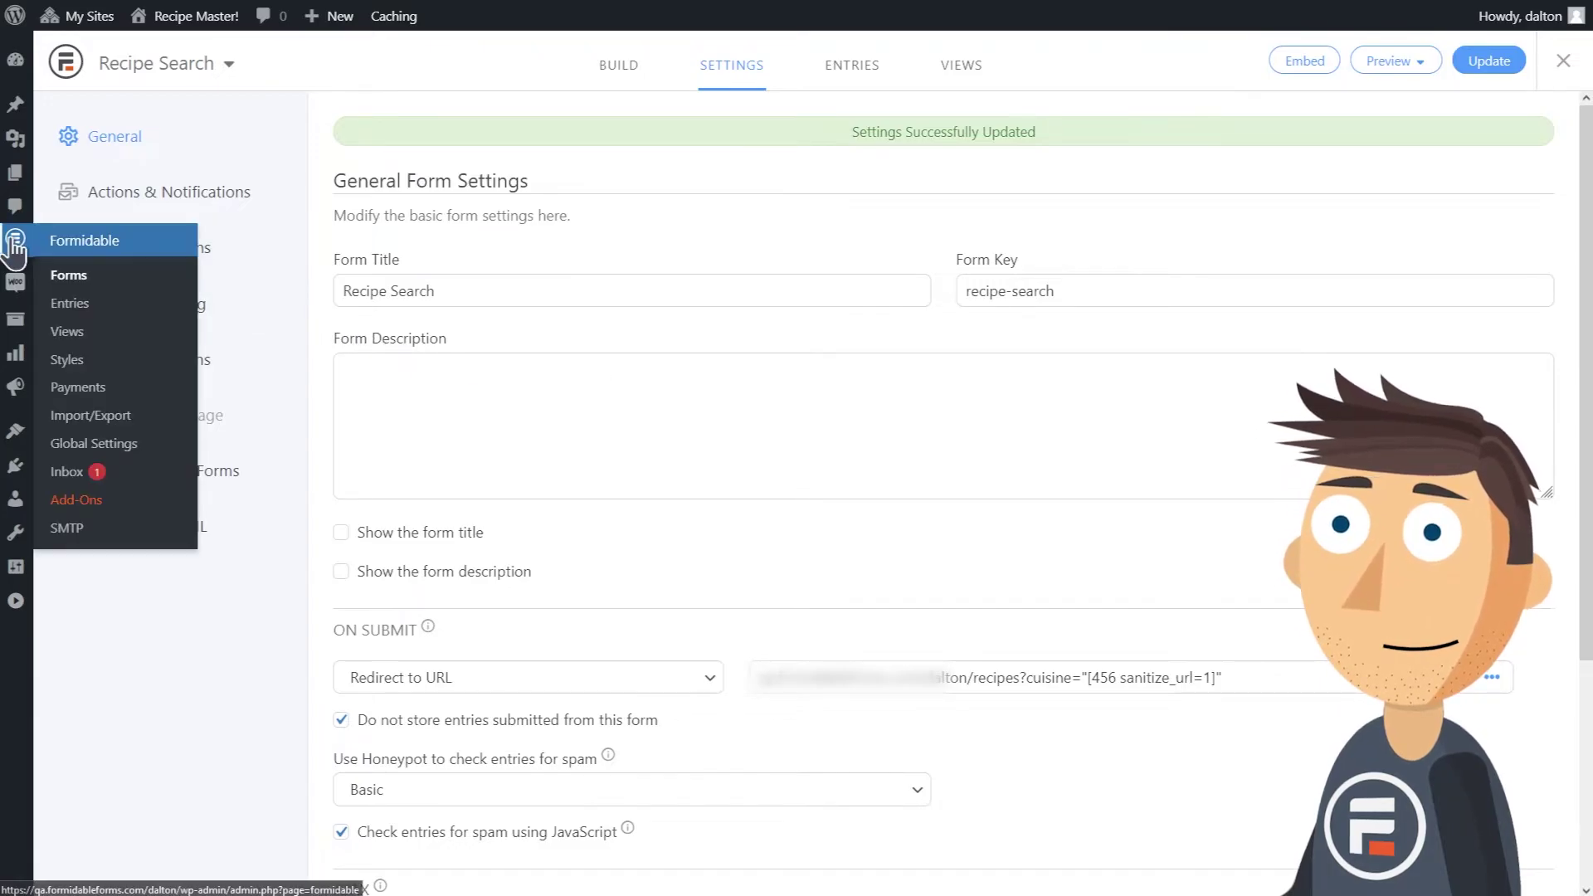
left_click(66, 332)
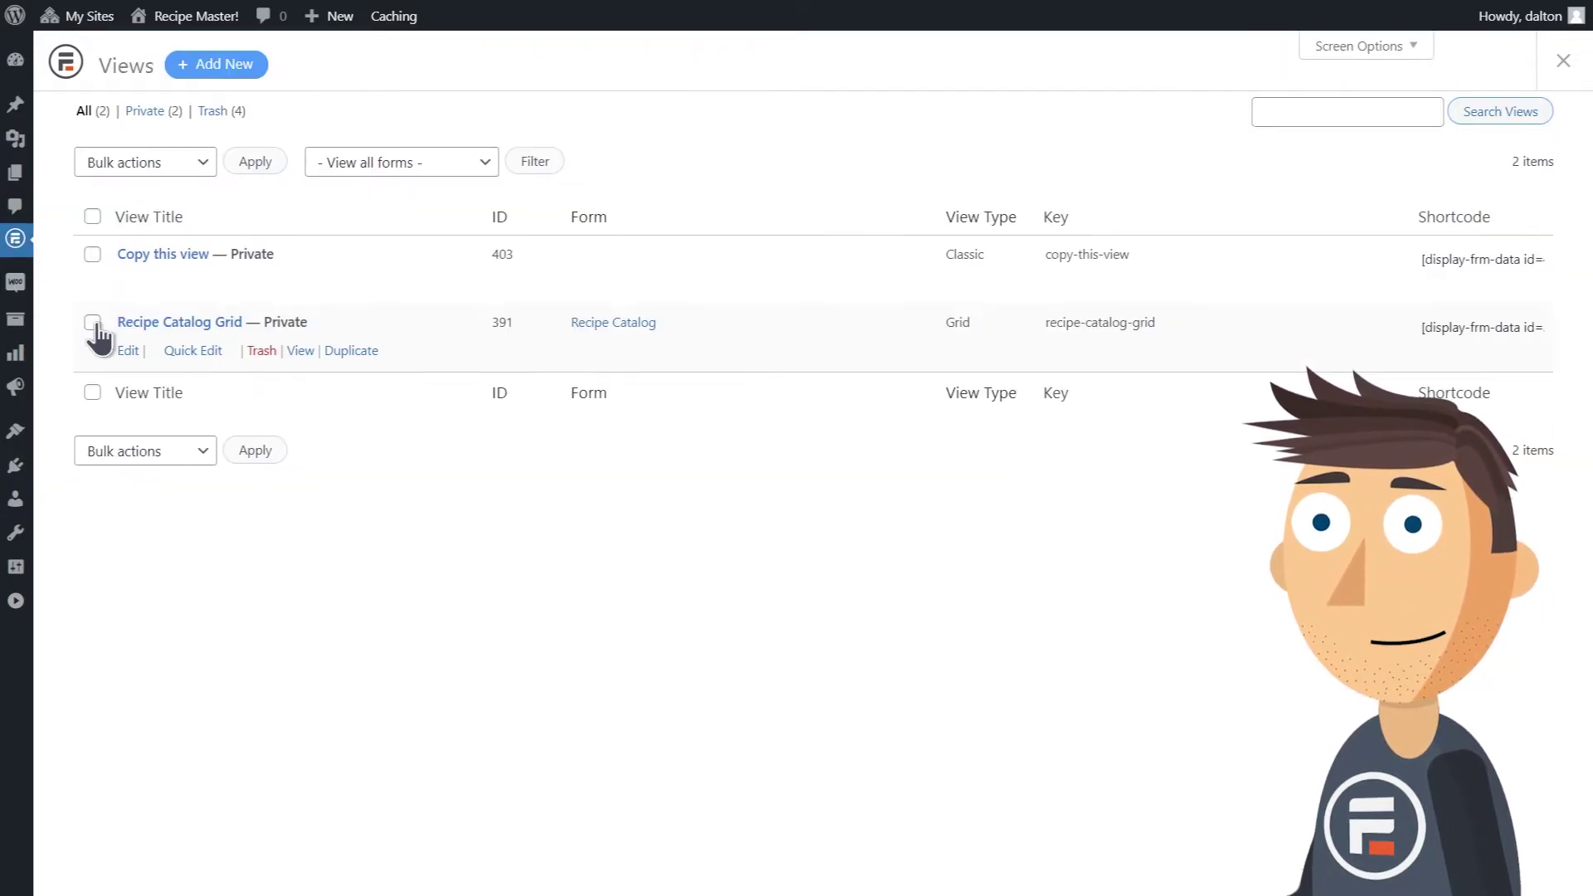
left_click(163, 323)
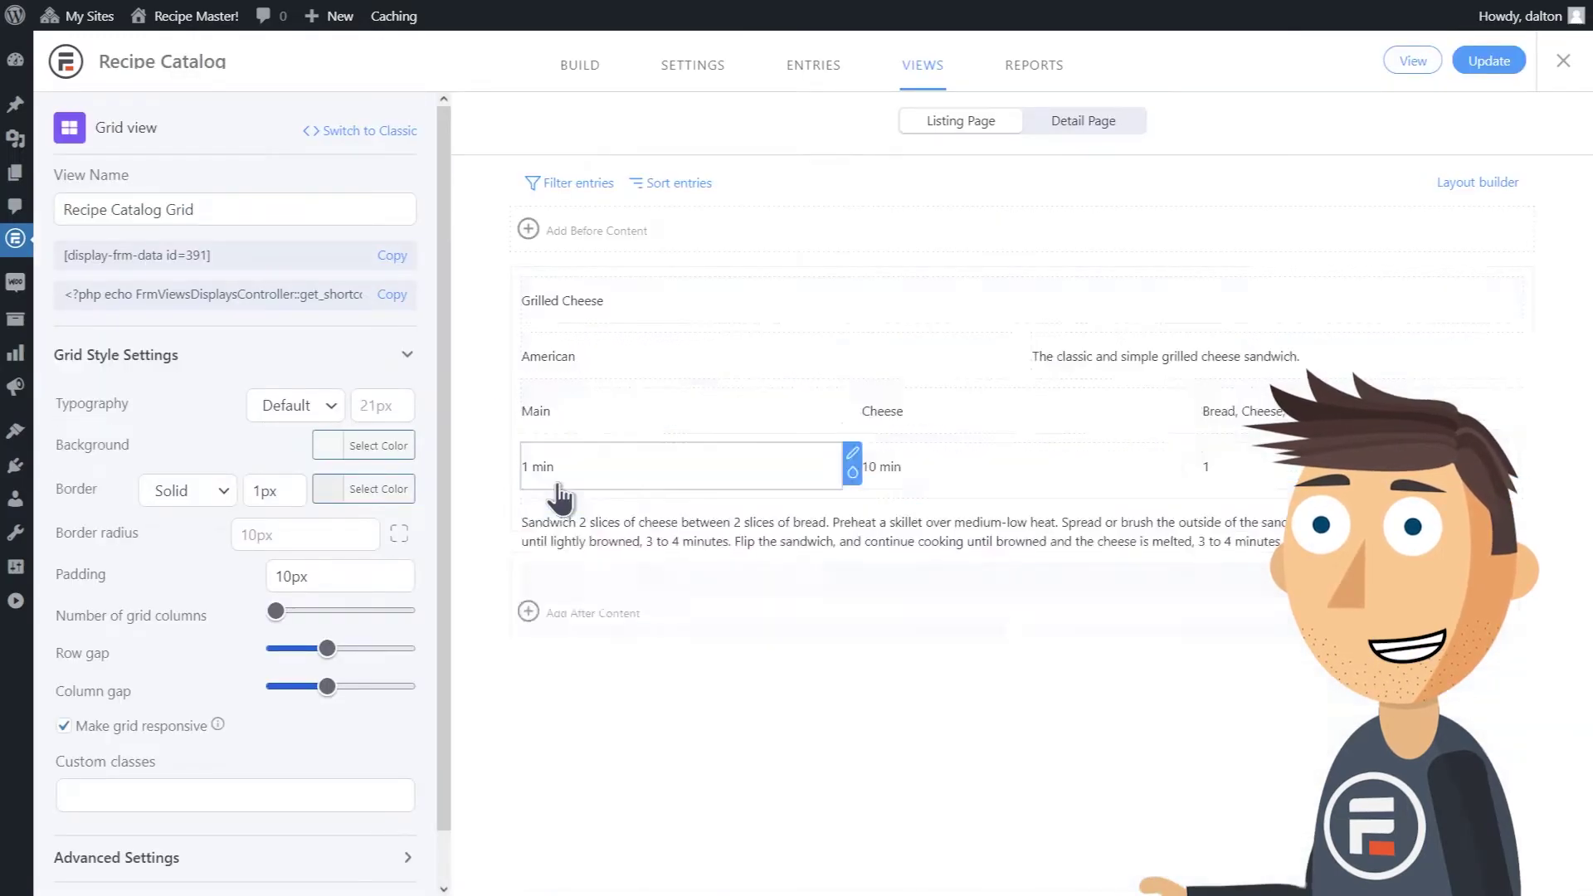
left_click(597, 184)
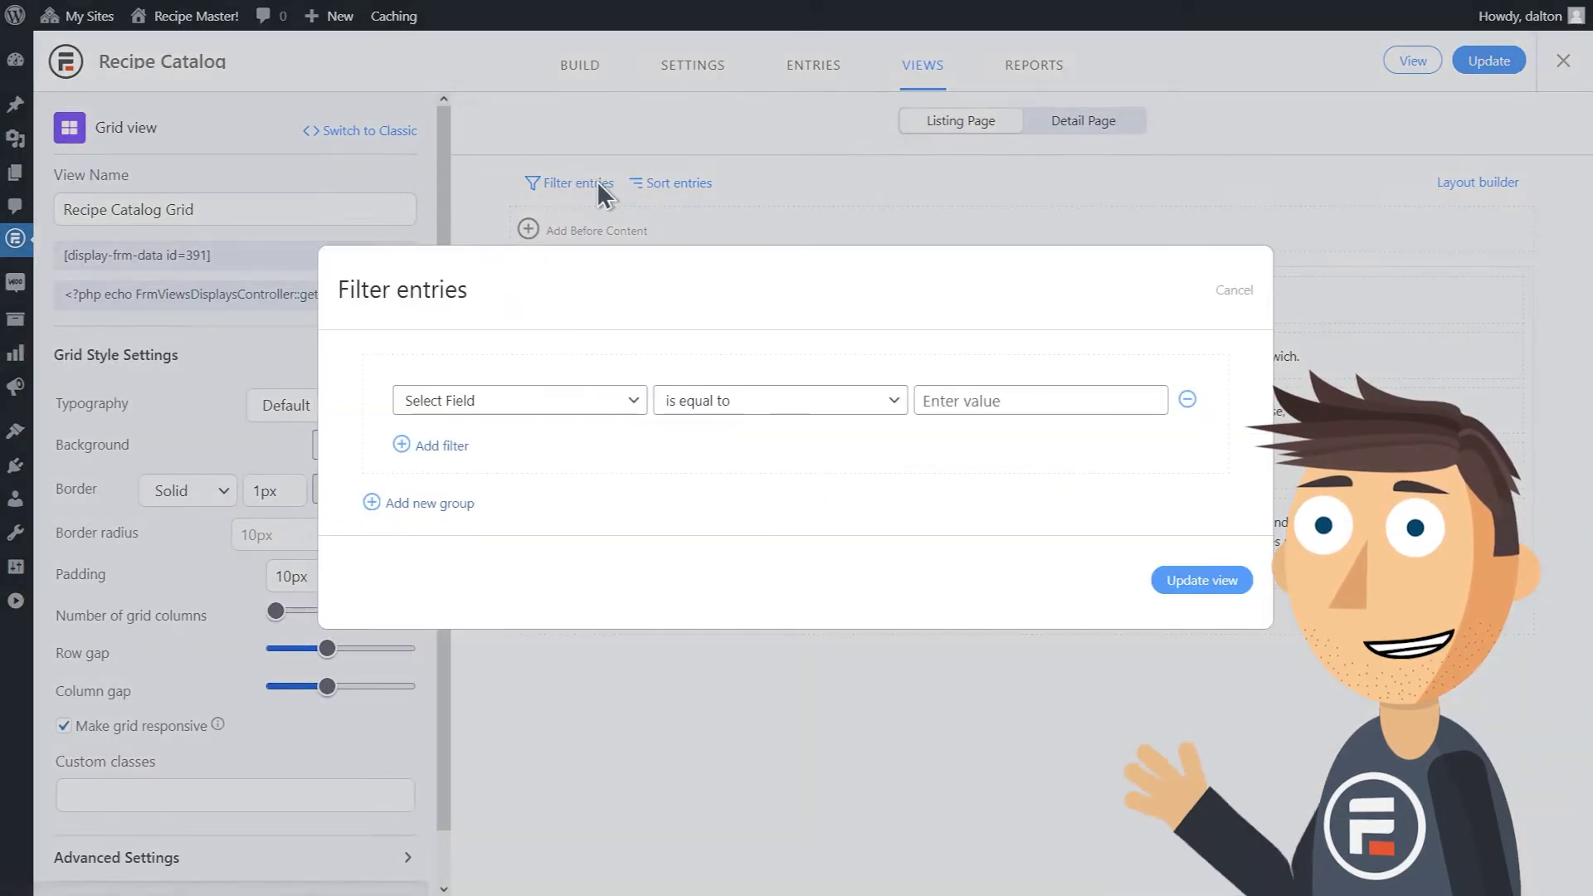
left_click(572, 403)
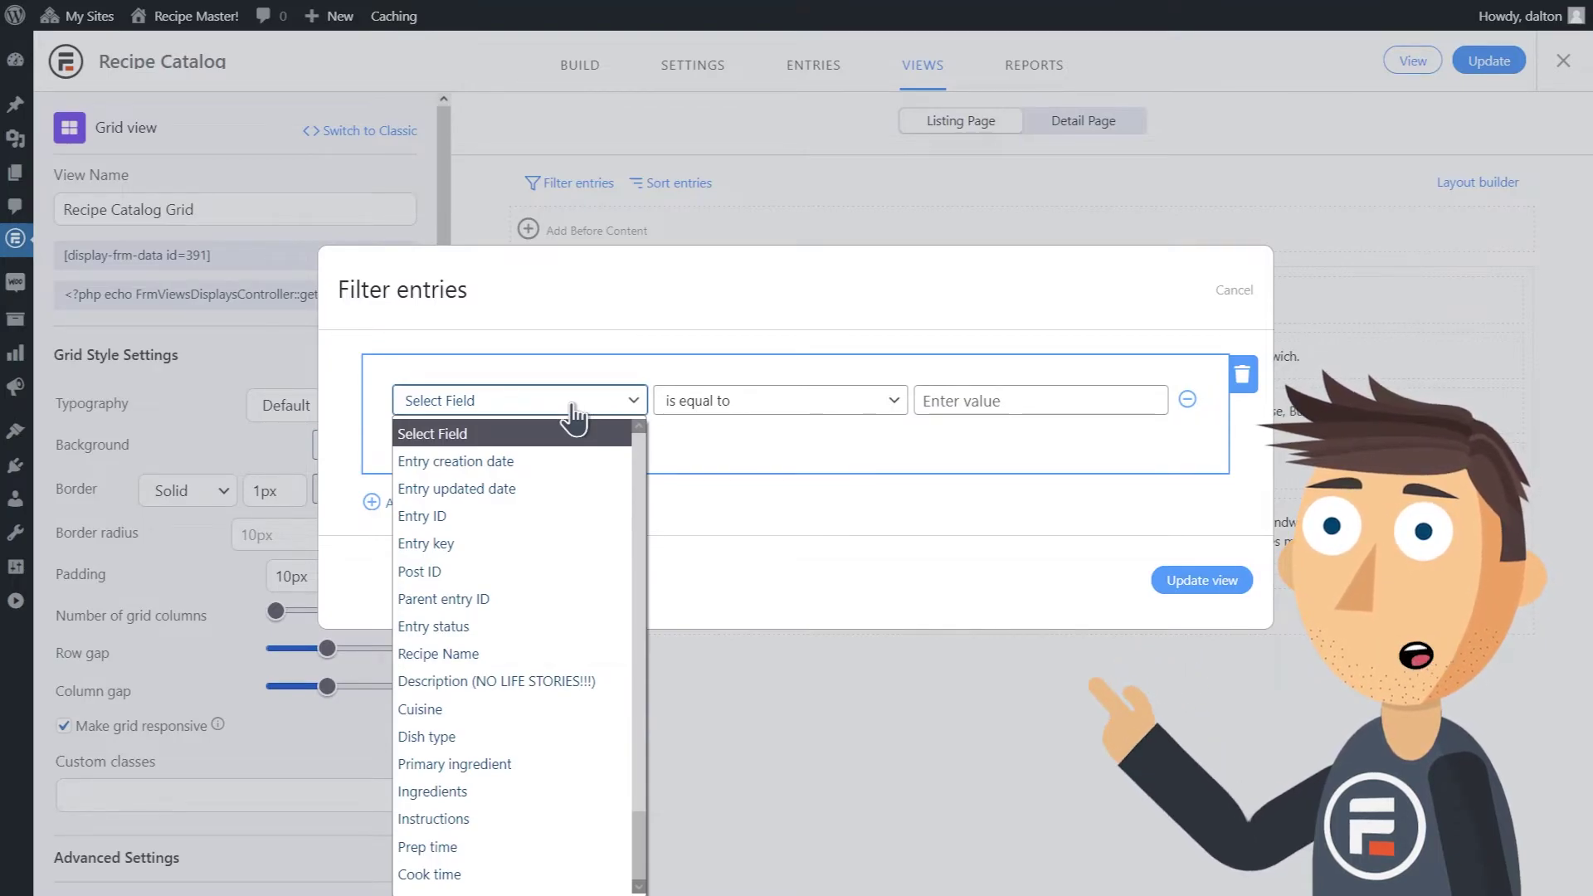
left_click(445, 707)
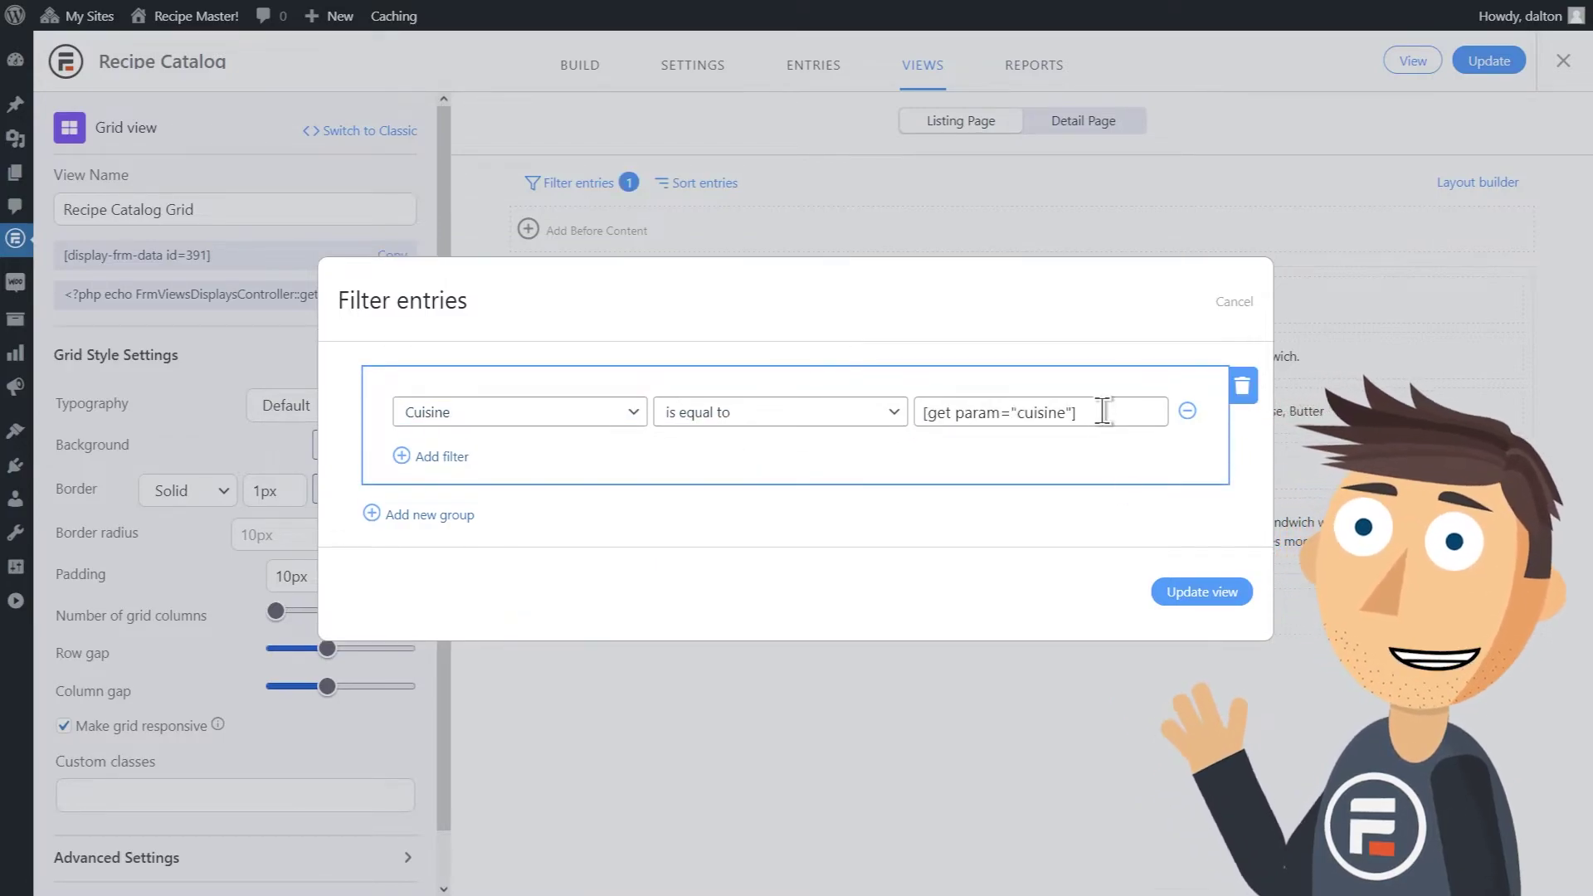
left_click(1103, 411)
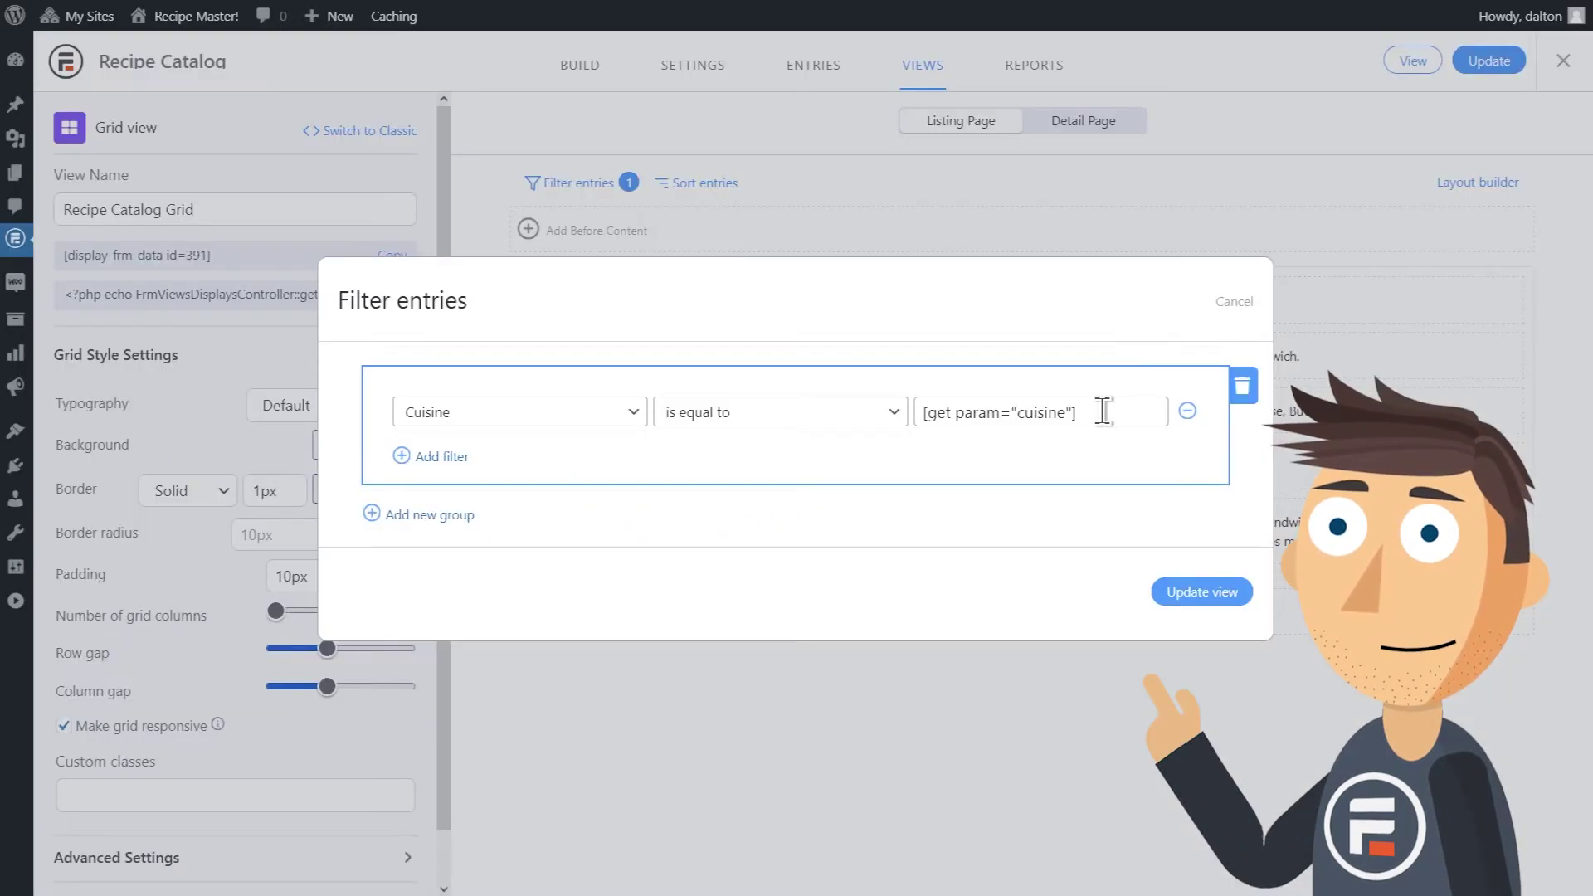
left_click(1204, 589)
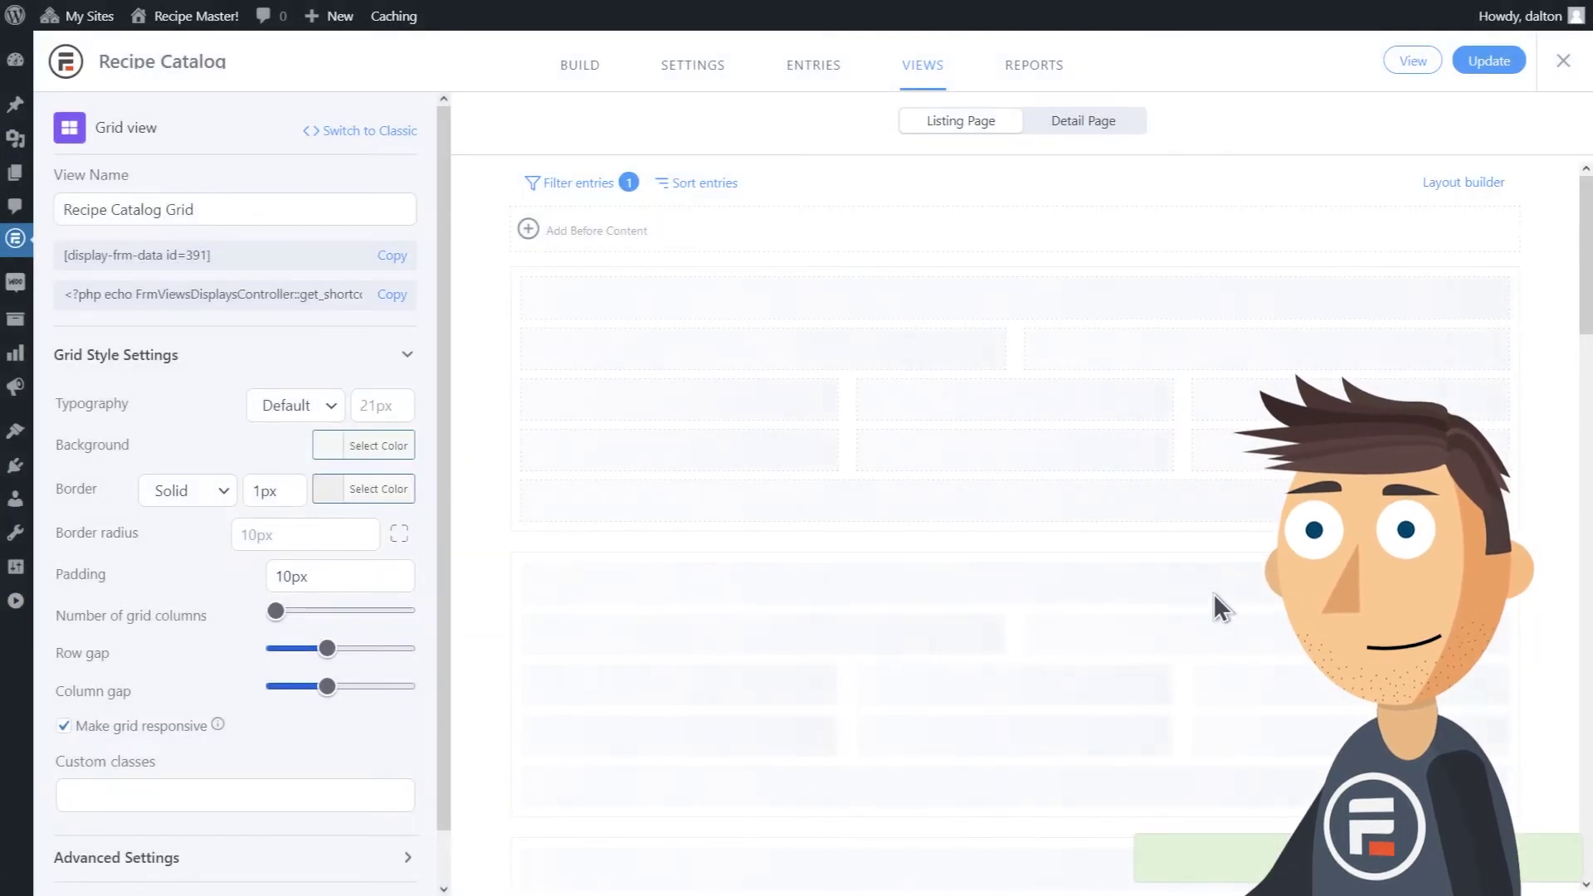
Add [formidable id="72" minimize="1"] as the view's Before Content and update the view.
left_click(696, 242)
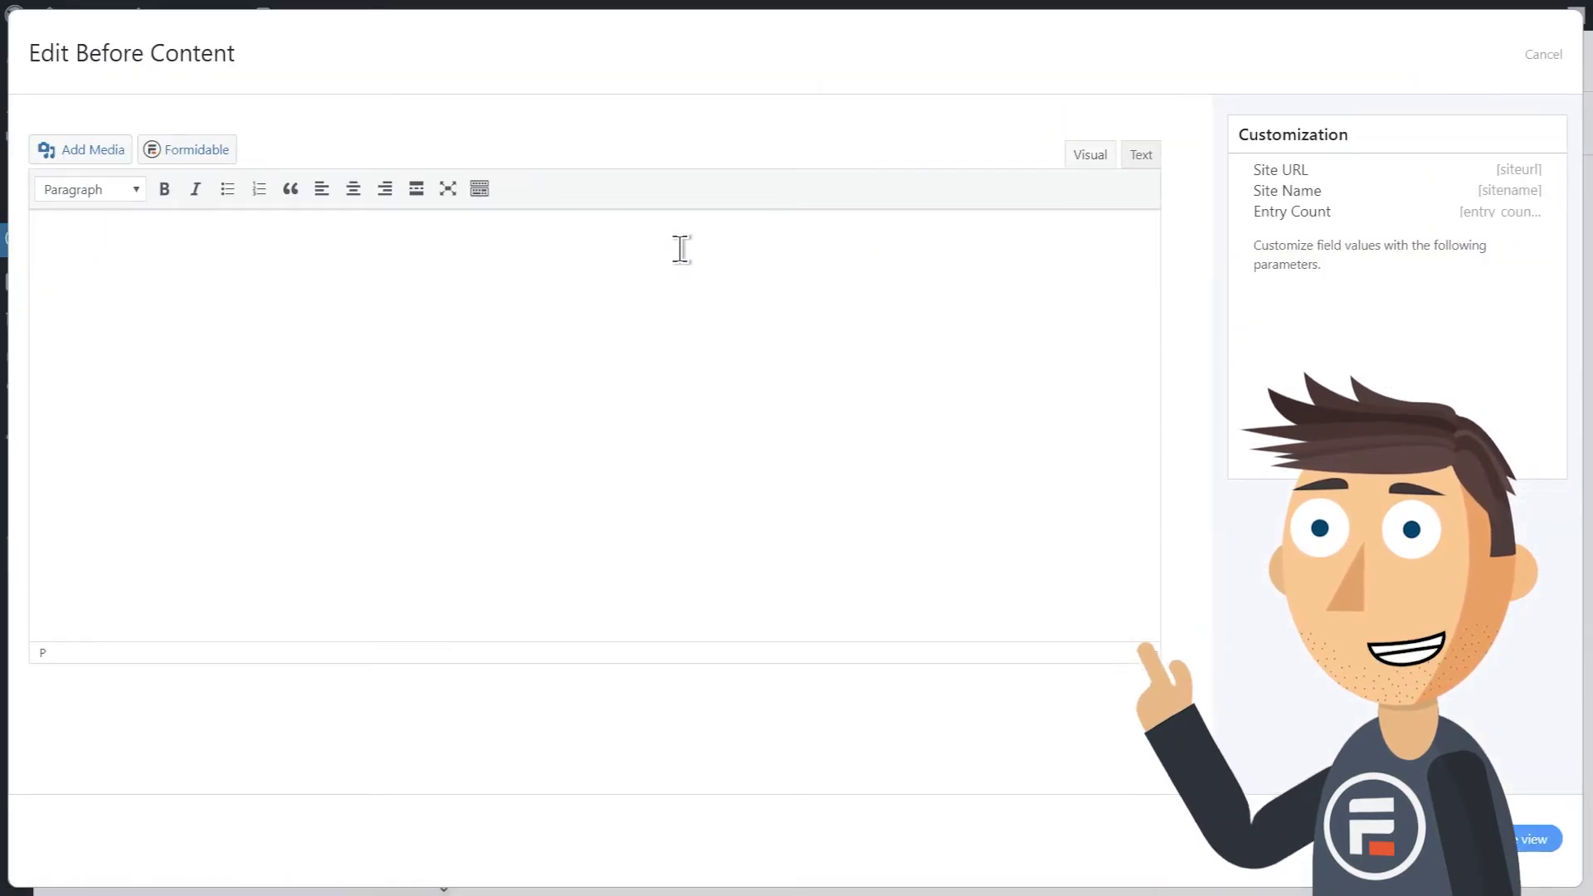
type("[formidable id=\"x\" minimize=\"1\"]")
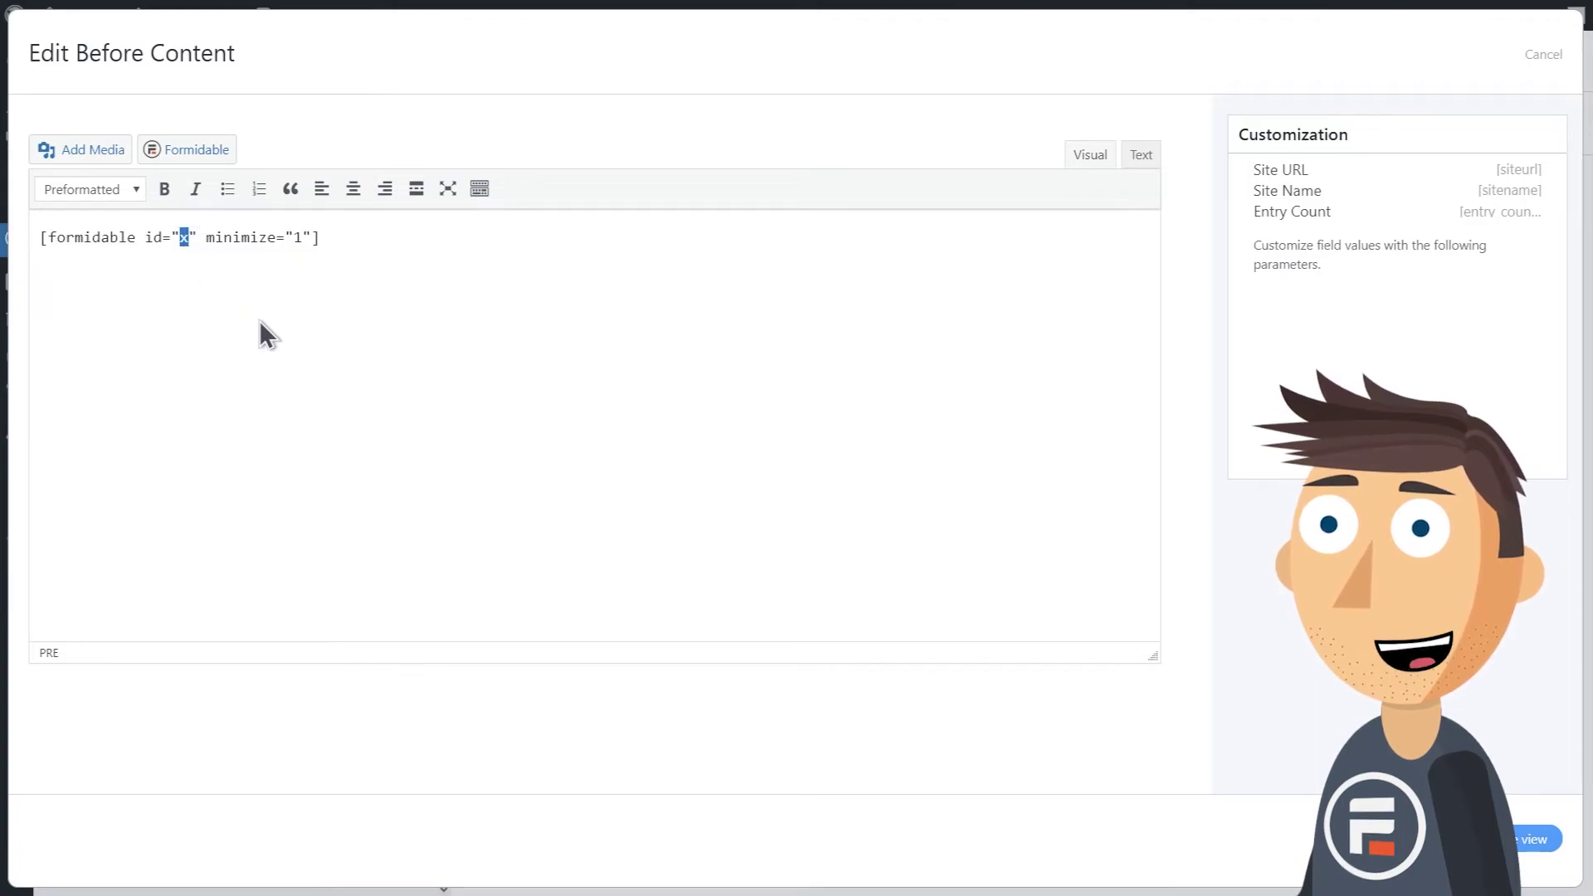
type("72")
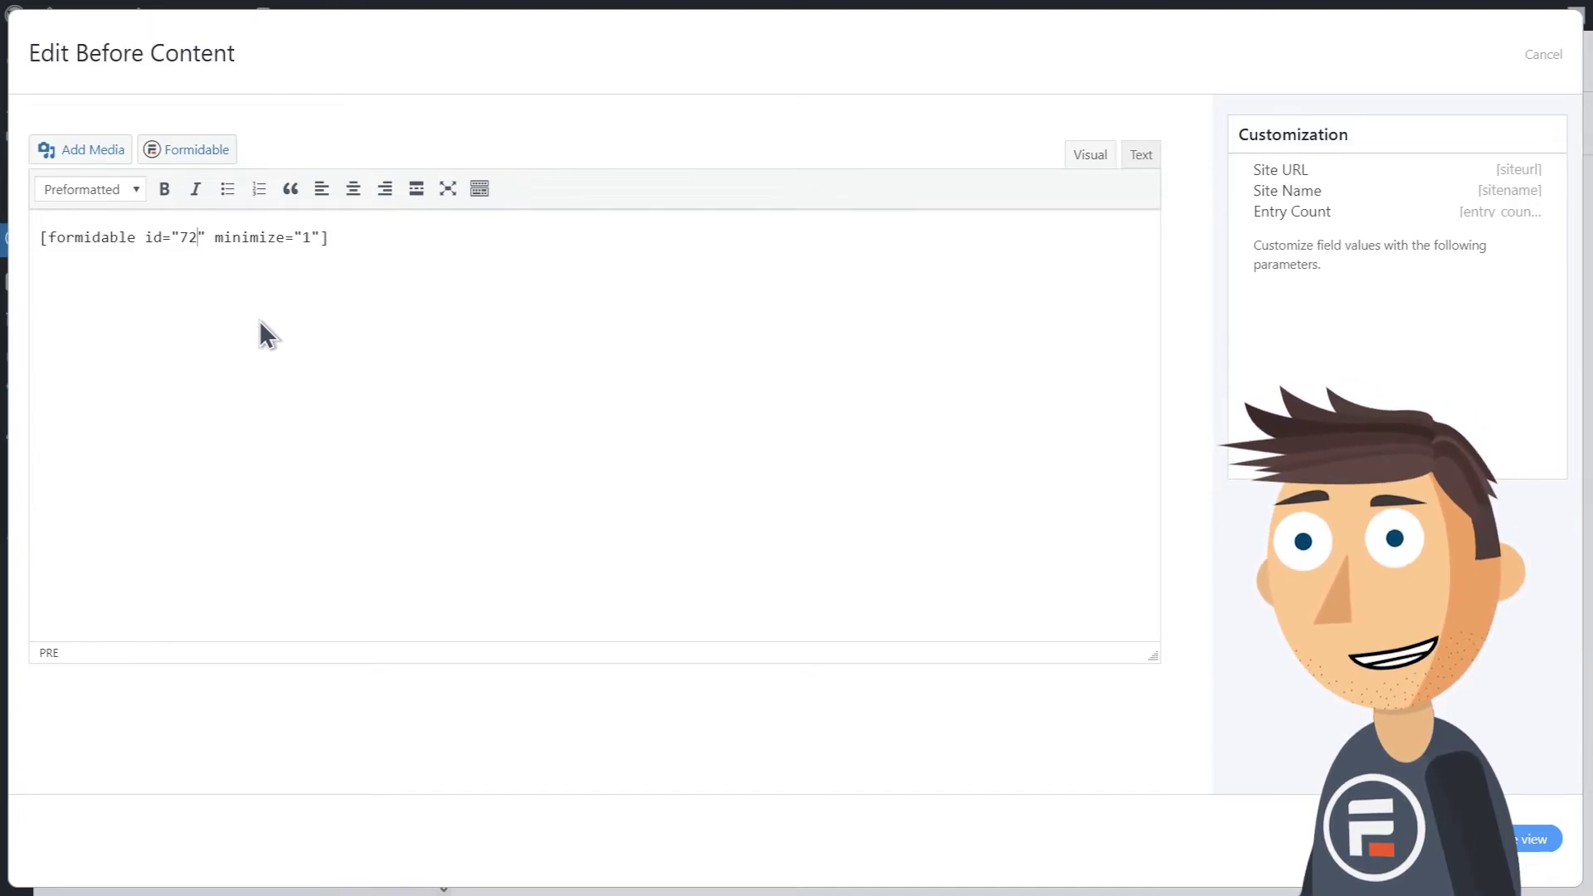
left_click(1534, 839)
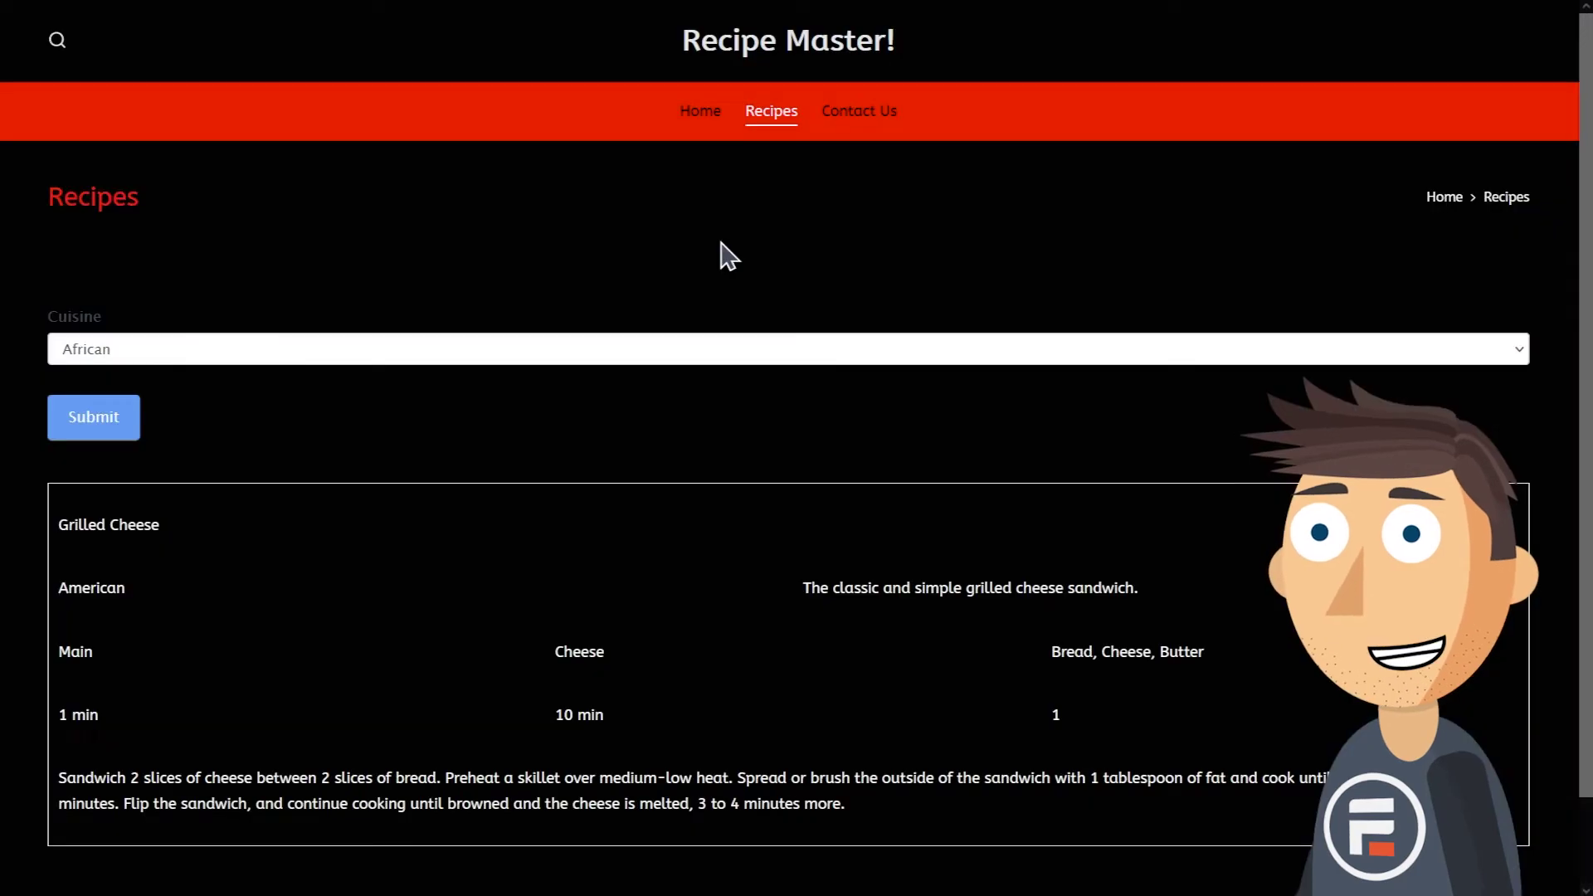
Test the Cuisine search, then paste the form shortcode into the No Entries Message.
left_click(102, 430)
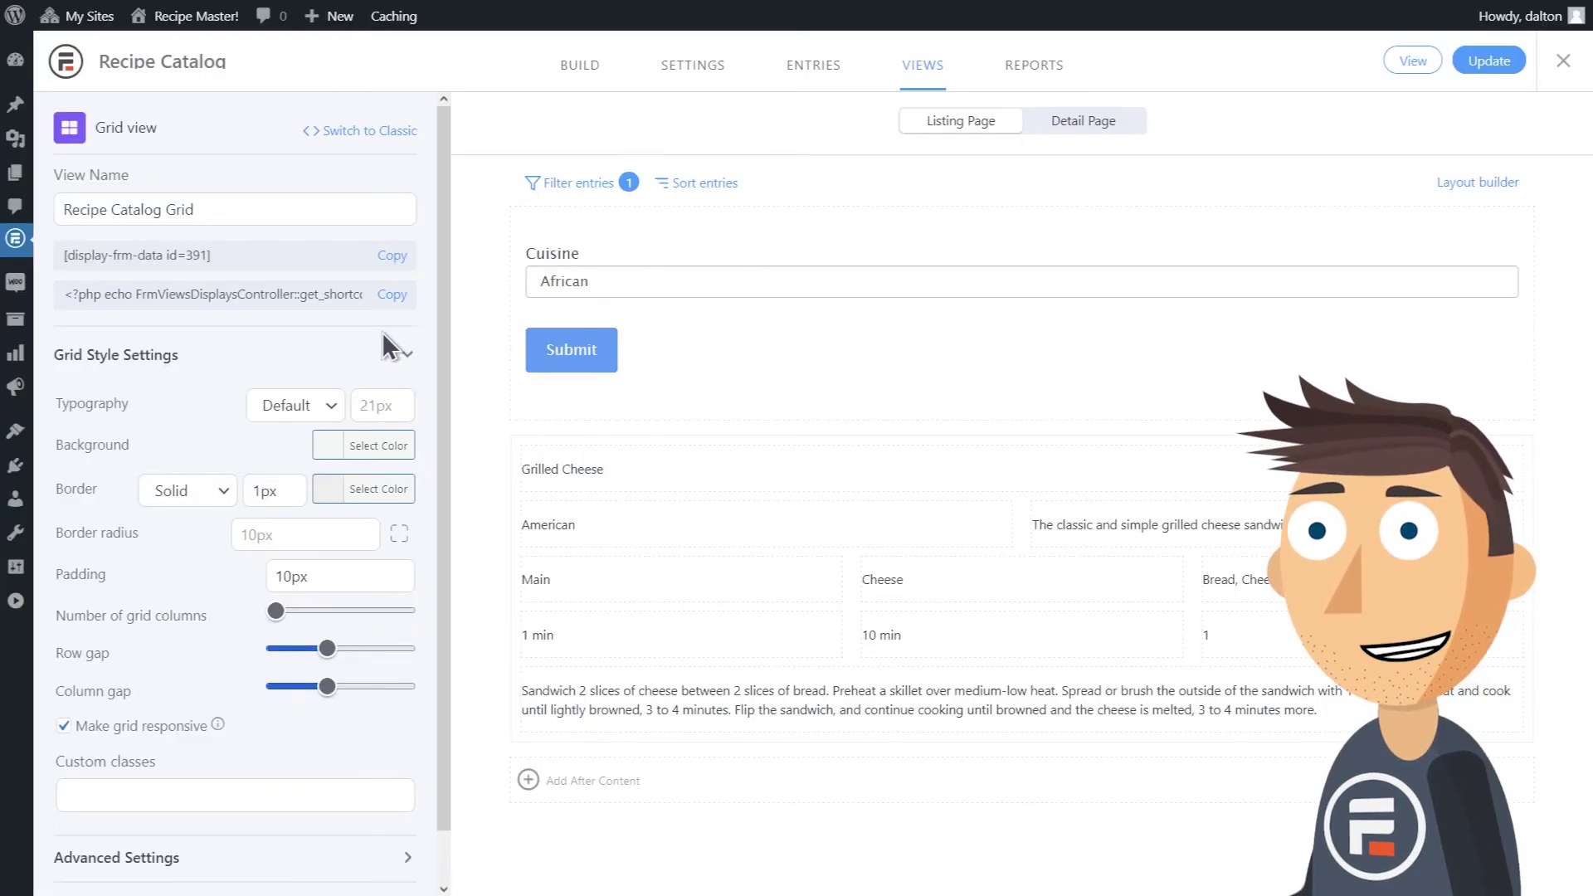
scroll(382, 332, "down", 1)
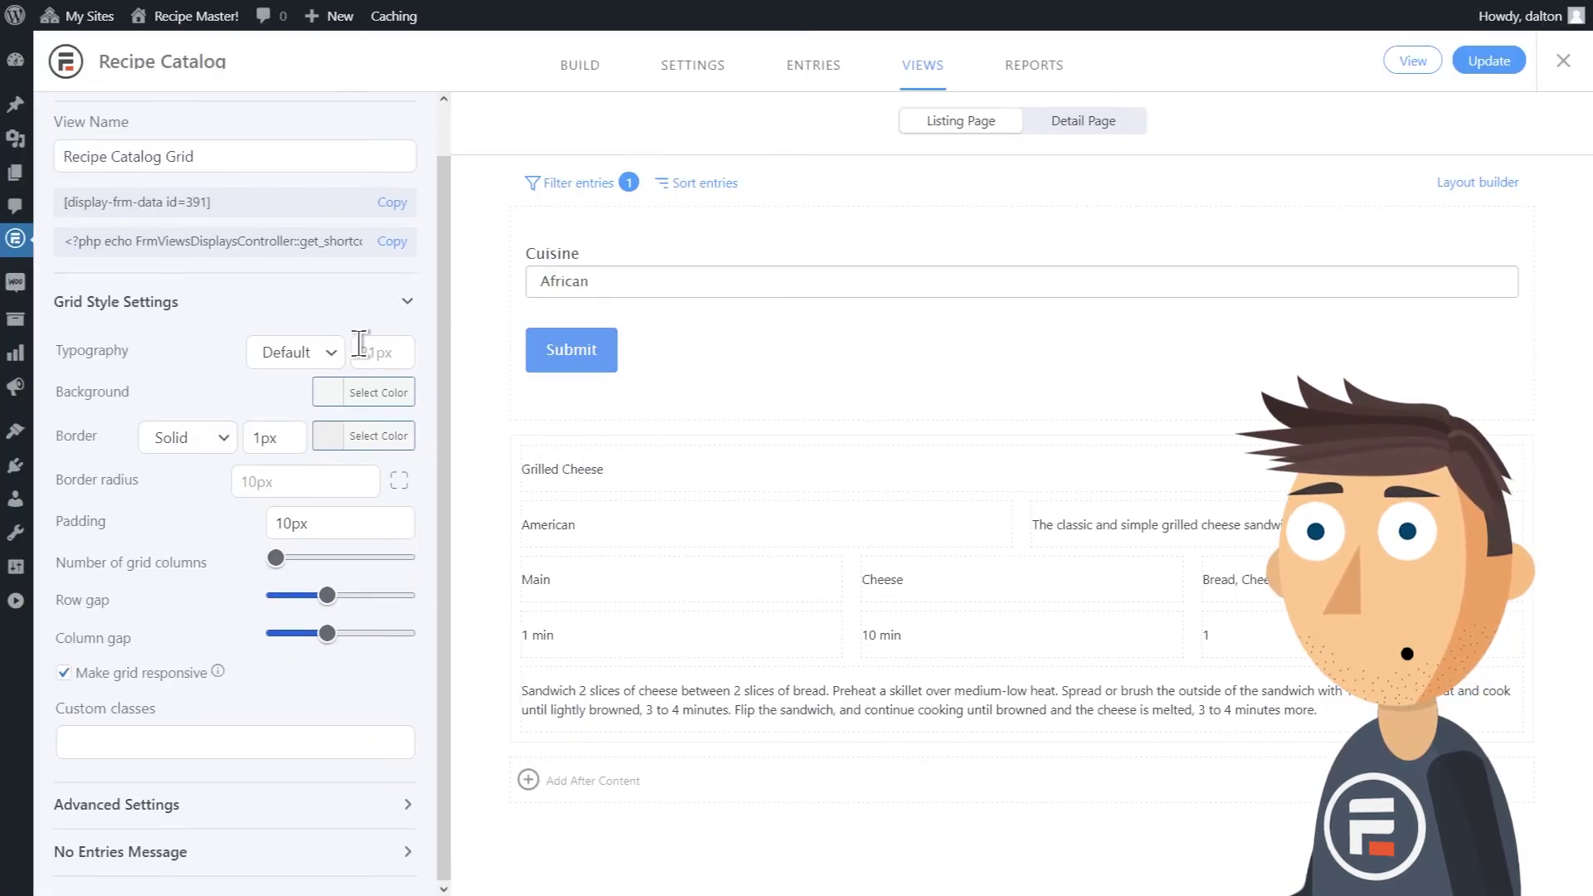
left_click(282, 855)
type("[formidable id=\"x\" minimize=\"1\"]")
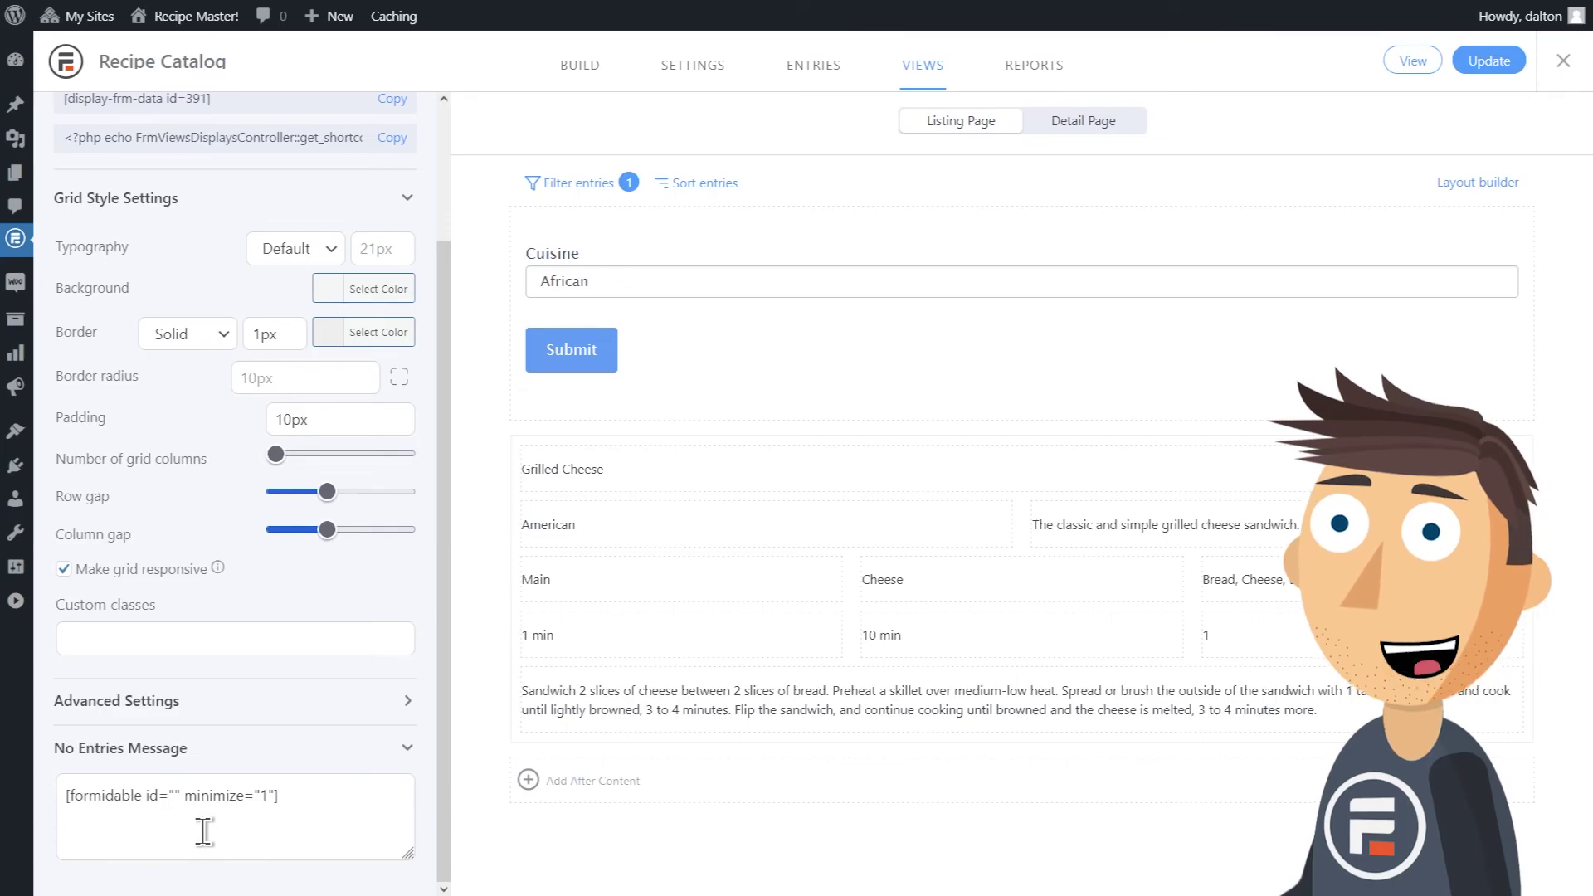
Submit the Cuisine search on the Recipes page with American selected.
type("72")
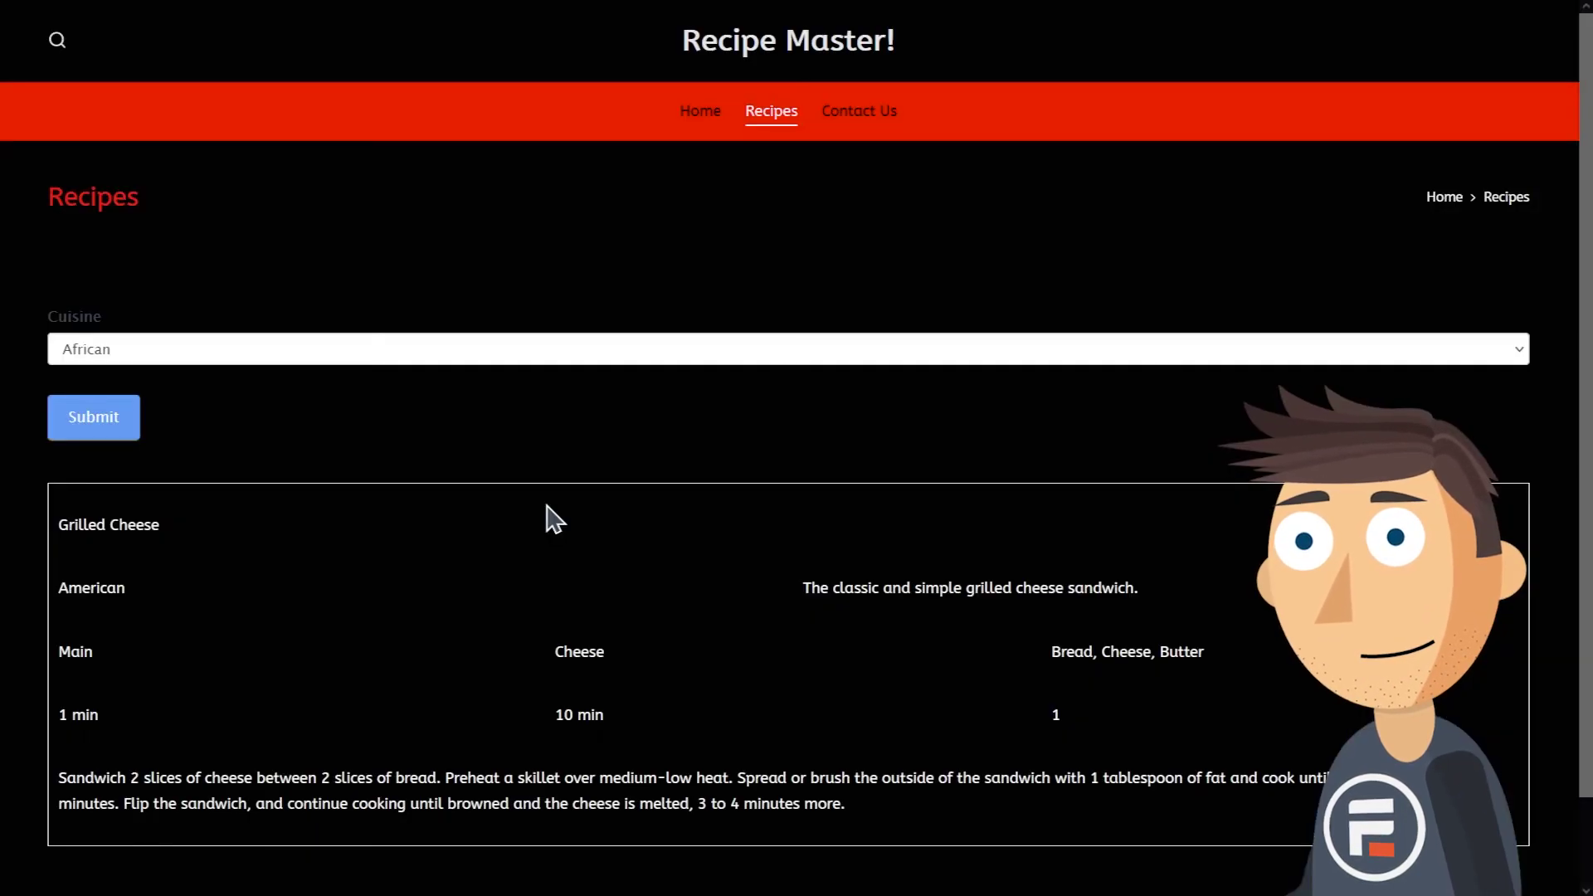
left_click(85, 431)
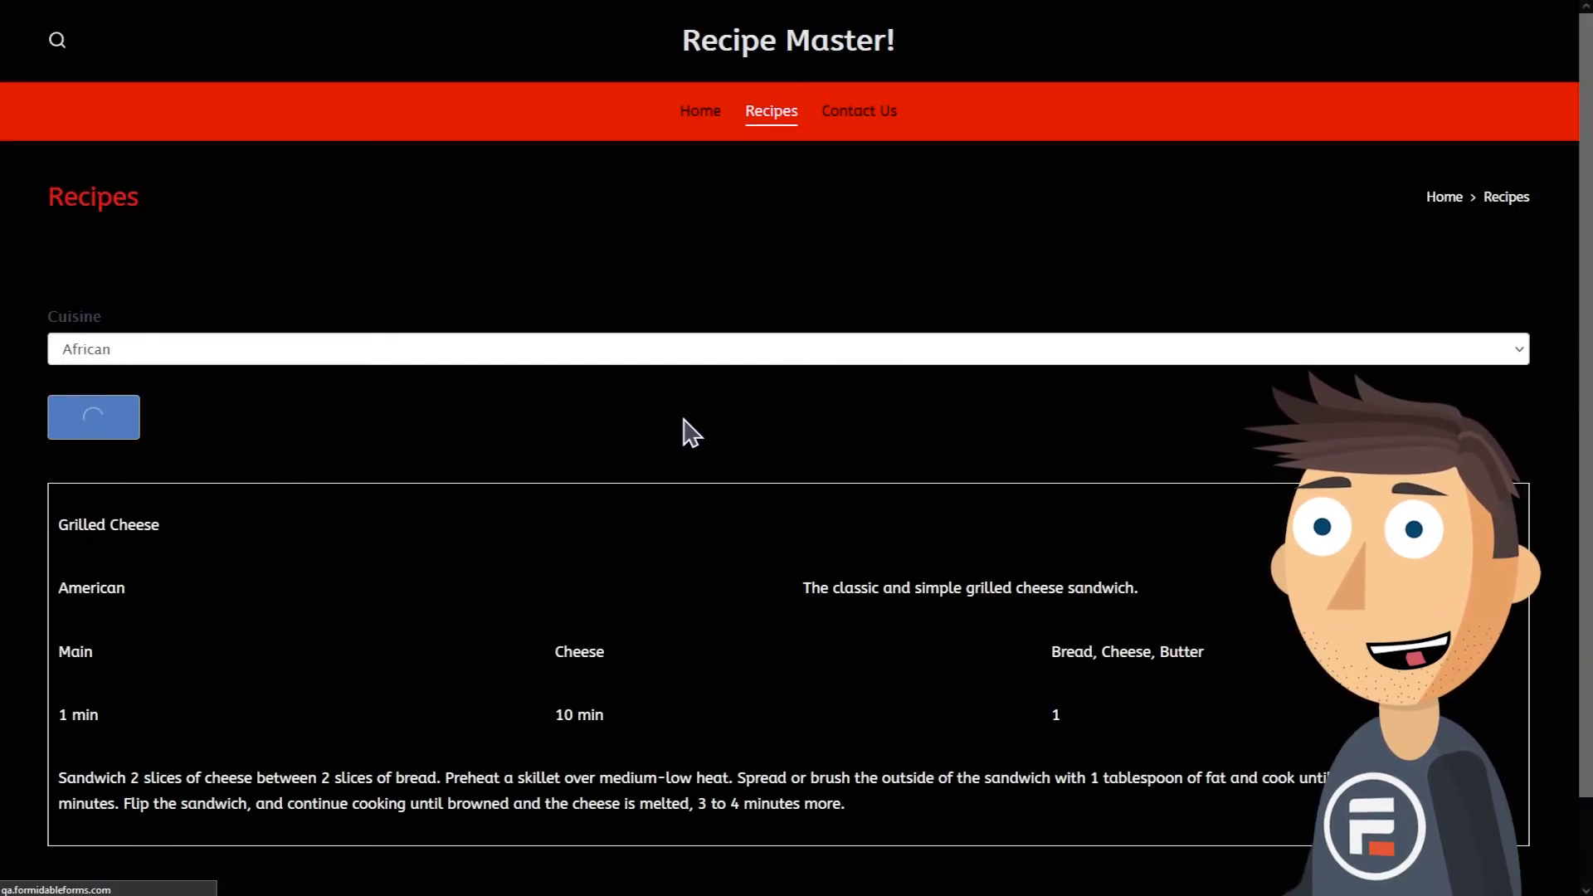
left_click(603, 361)
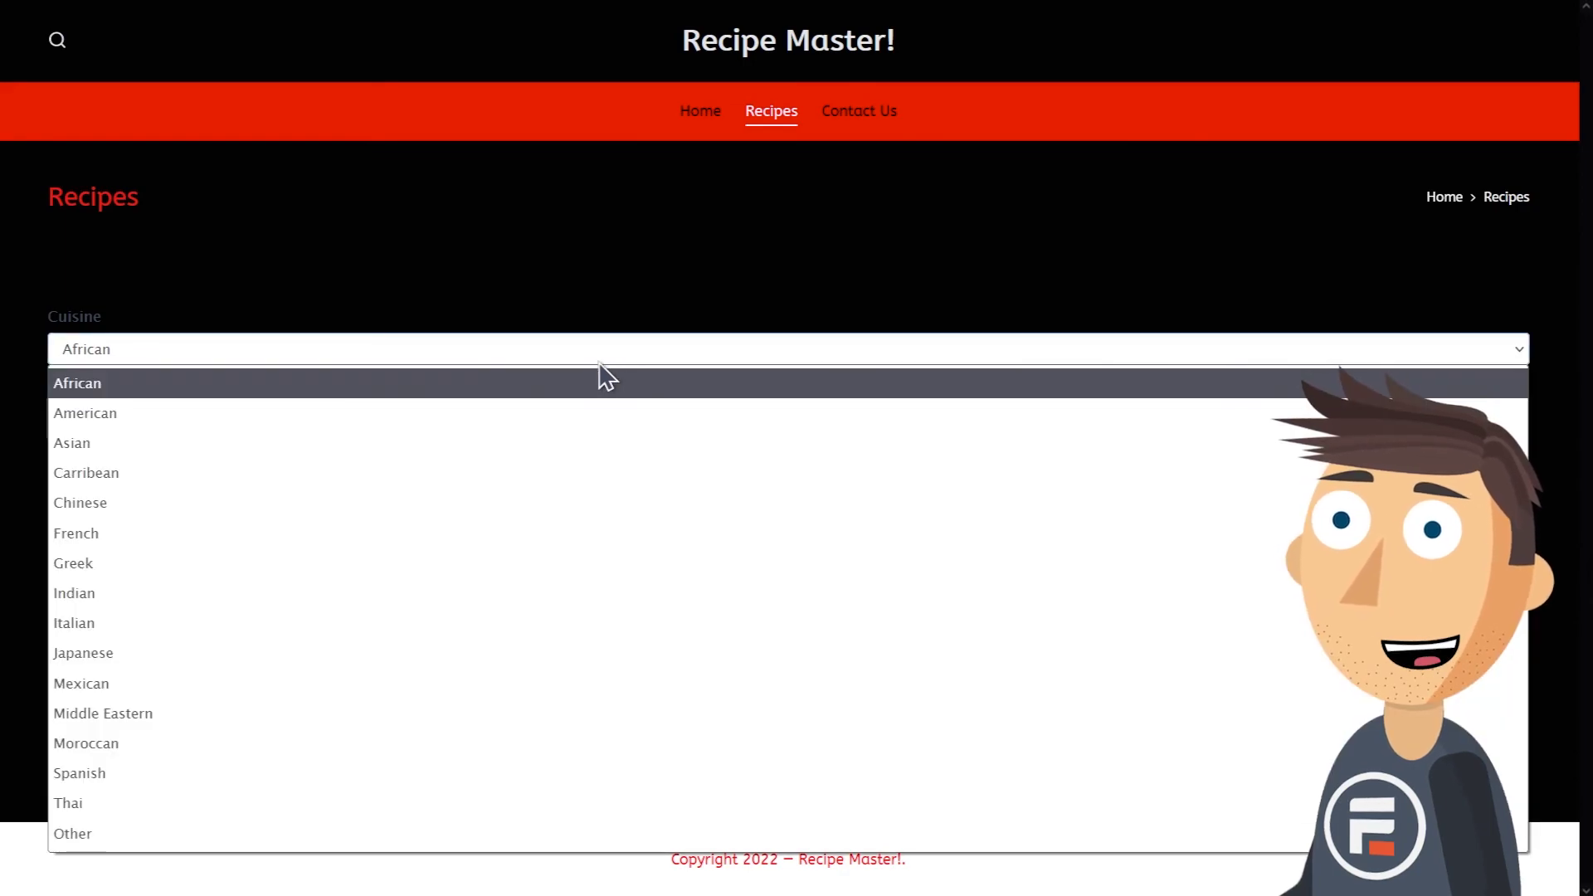
left_click(587, 412)
left_click(112, 422)
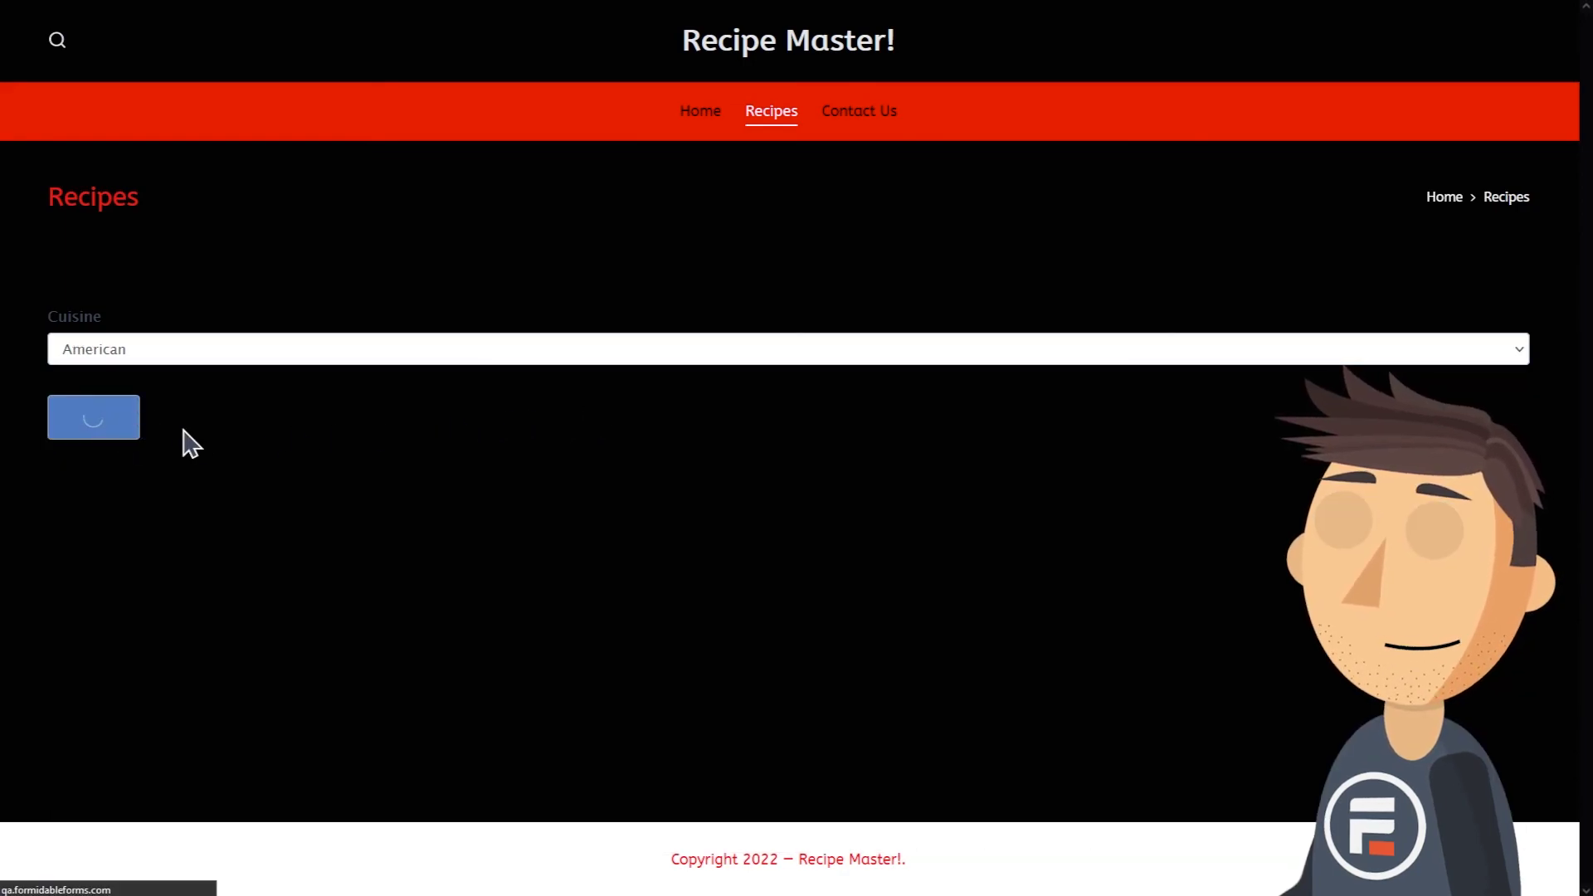